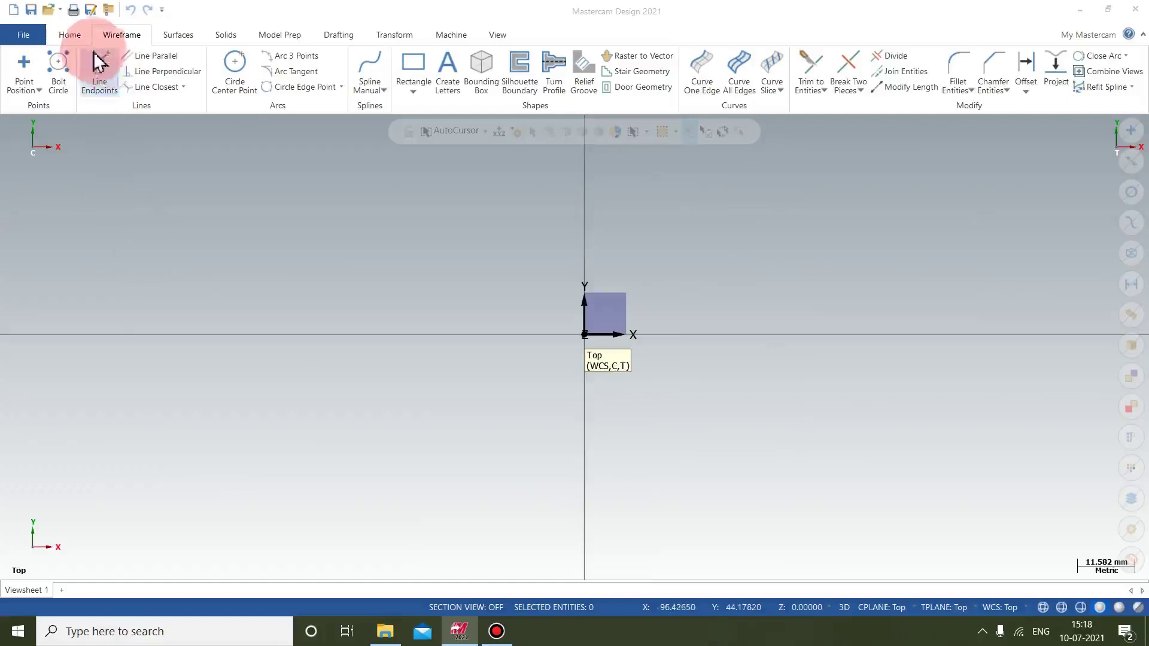
{"action": "left_click", "coordinate": [71, 35]}
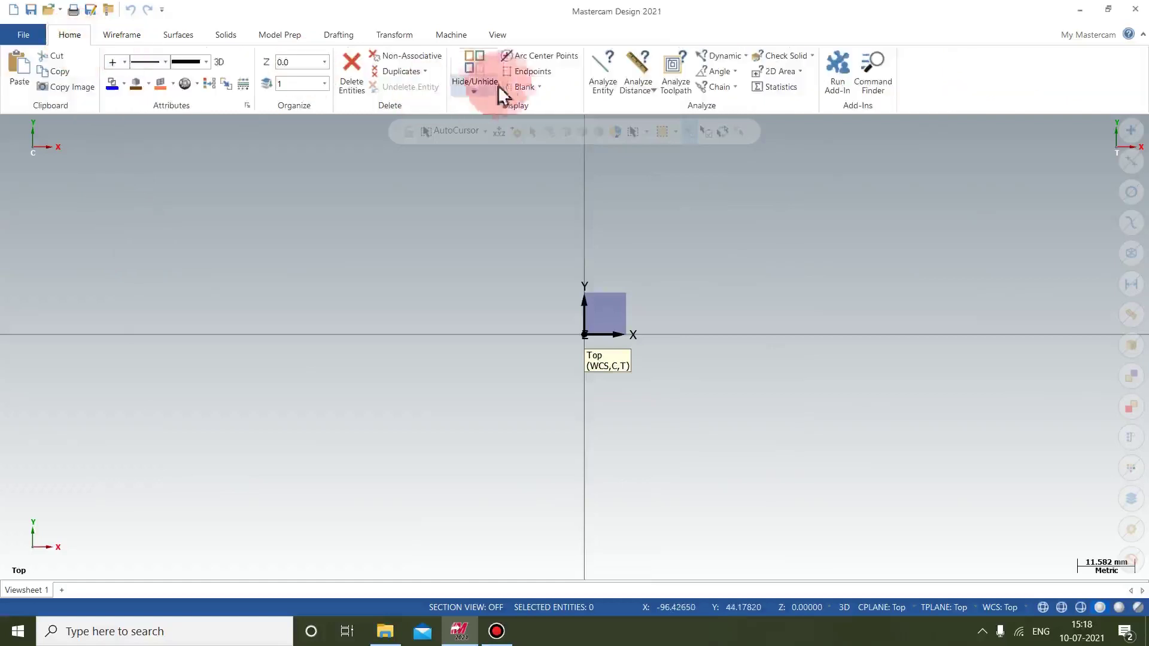
{"action": "left_click", "coordinate": [605, 89]}
{"action": "left_click", "coordinate": [627, 90]}
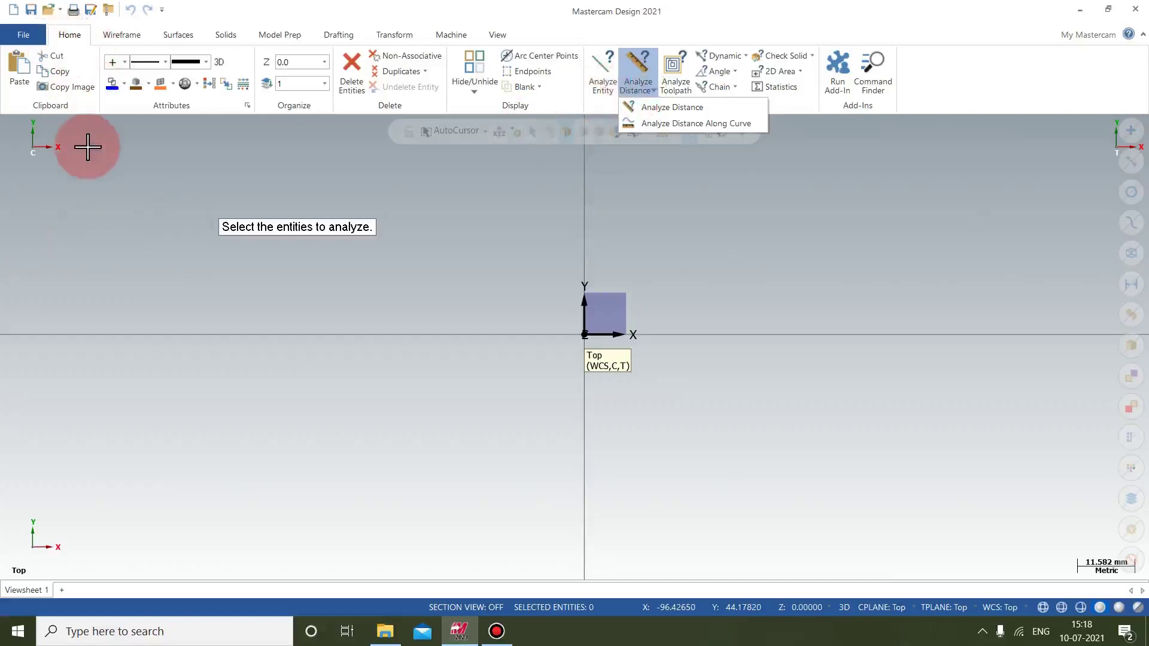
{"action": "key", "text": "Escape"}
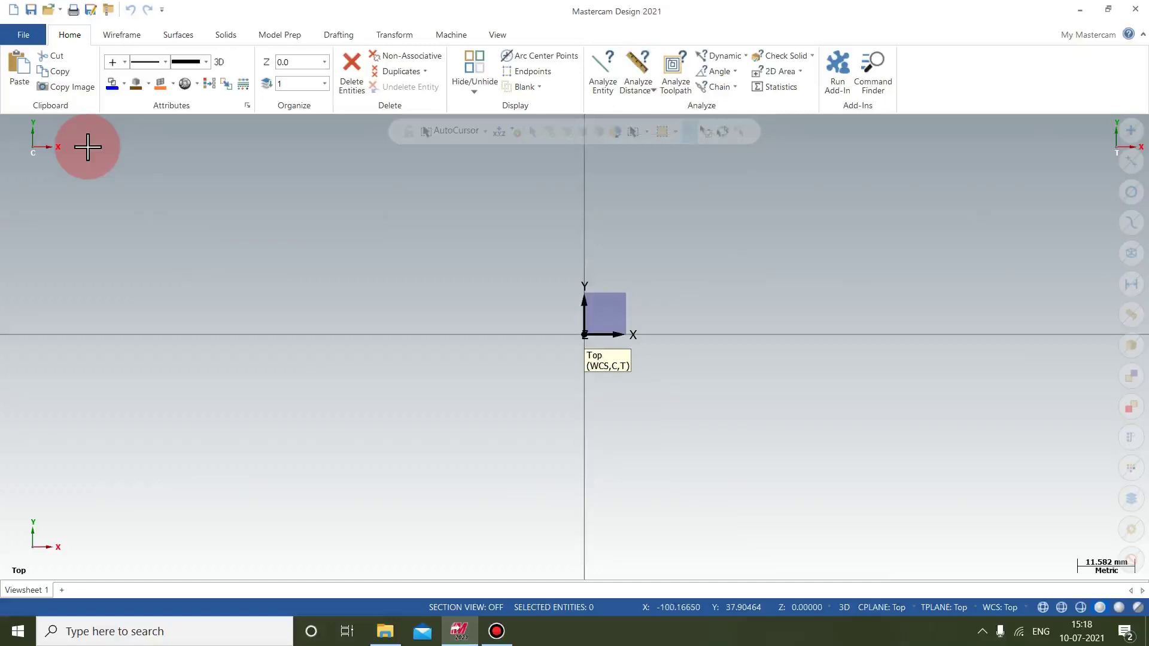
Step: Draw a center-anchored rectangle of about 64 by 58 mm, centered on the origin
{"action": "left_click", "coordinate": [116, 37]}
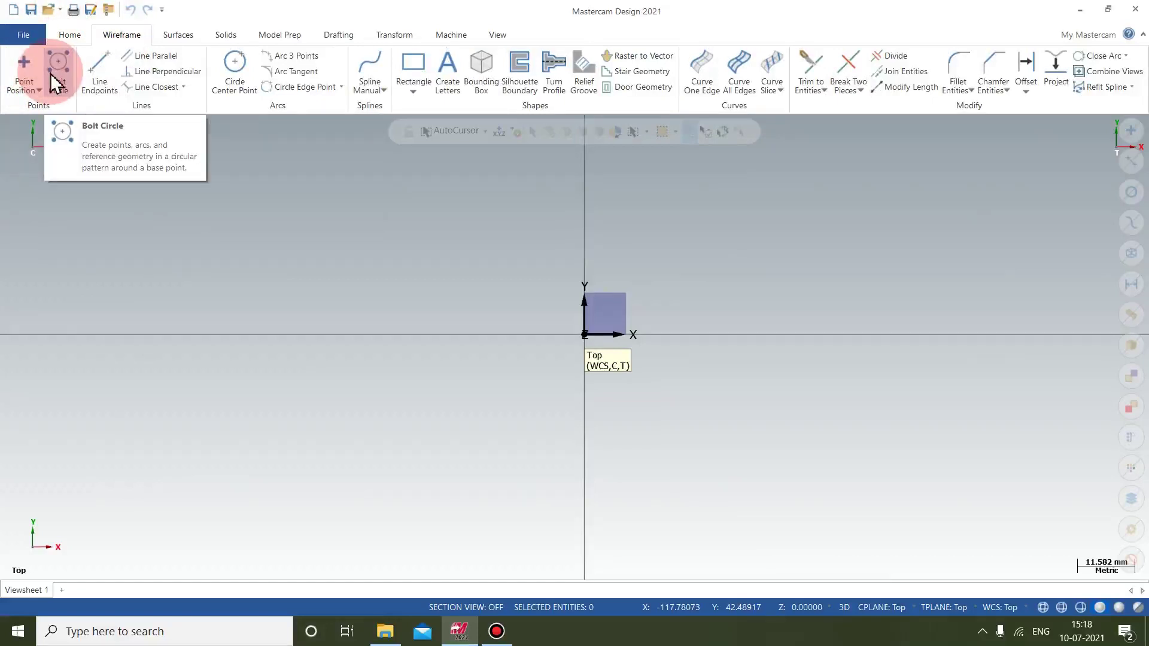
{"action": "left_click", "coordinate": [22, 87]}
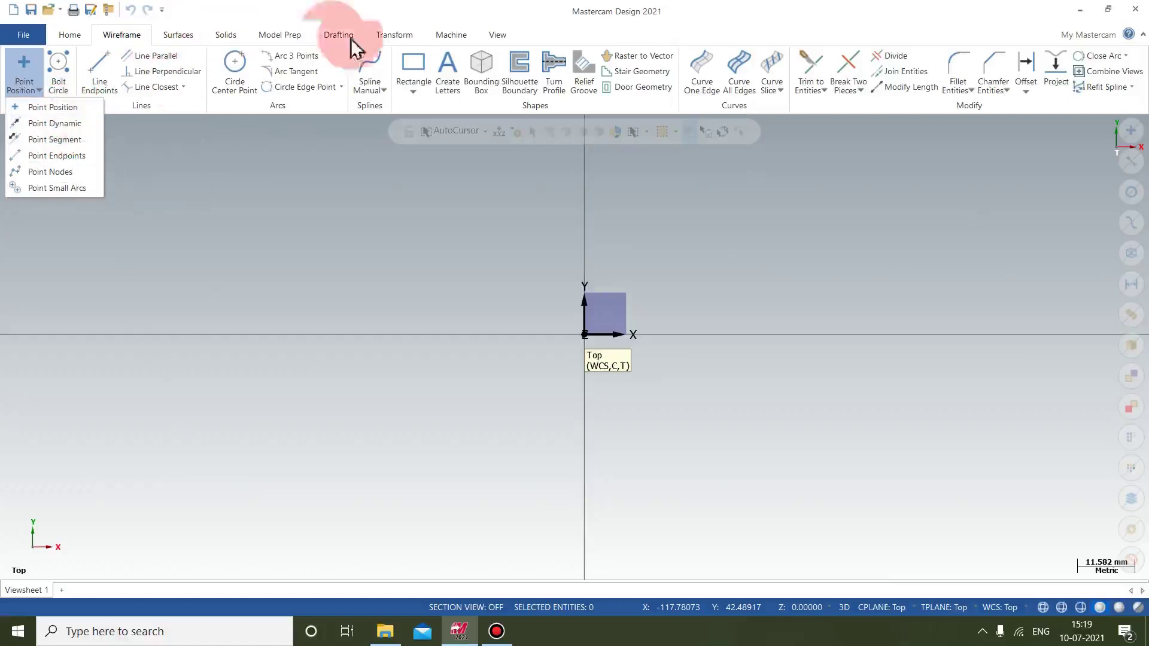
{"action": "left_click", "coordinate": [412, 63]}
{"action": "left_click", "coordinate": [592, 339]}
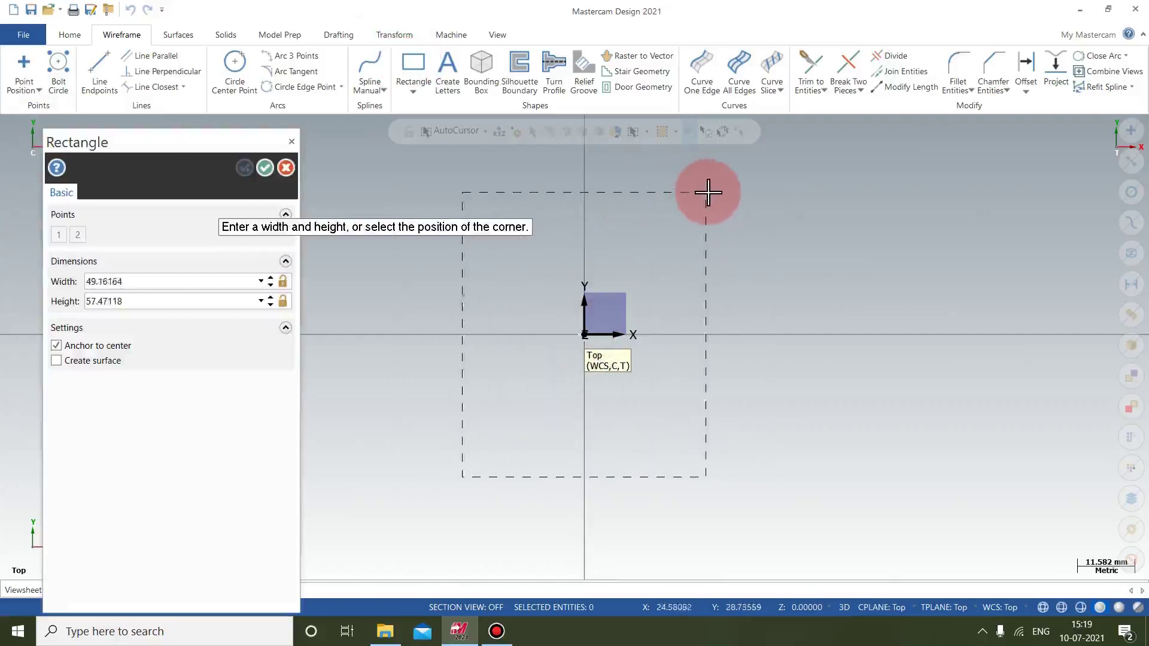
{"action": "left_click", "coordinate": [743, 190]}
{"action": "left_click", "coordinate": [262, 170]}
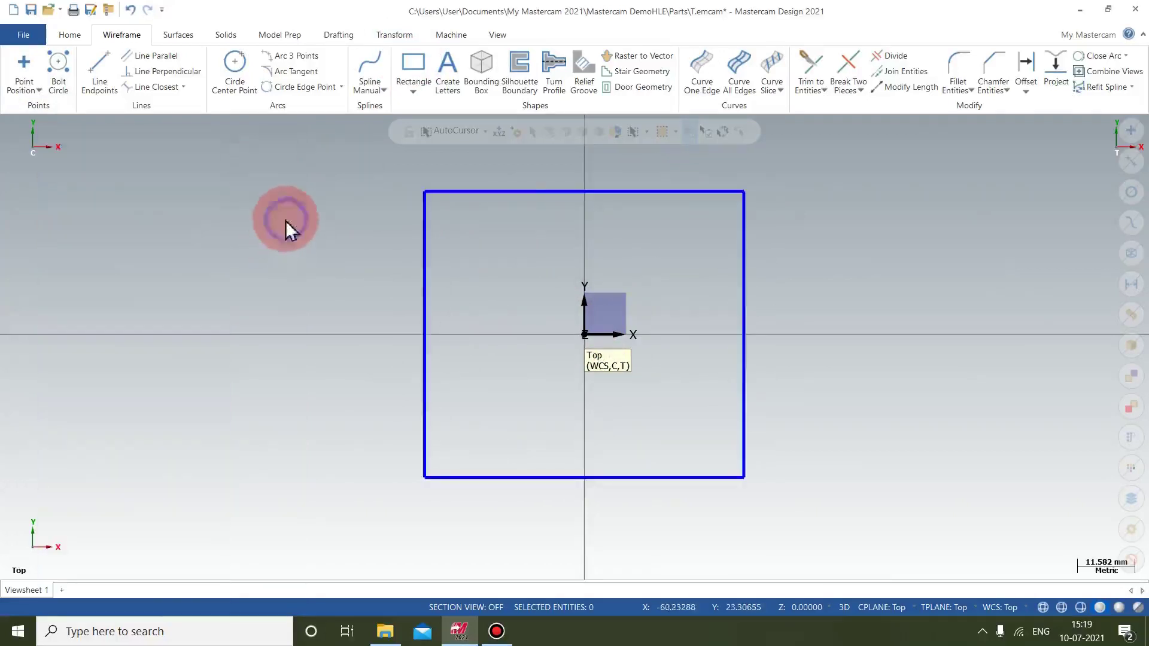
{"action": "right_click", "coordinate": [285, 227]}
{"action": "left_click", "coordinate": [343, 351]}
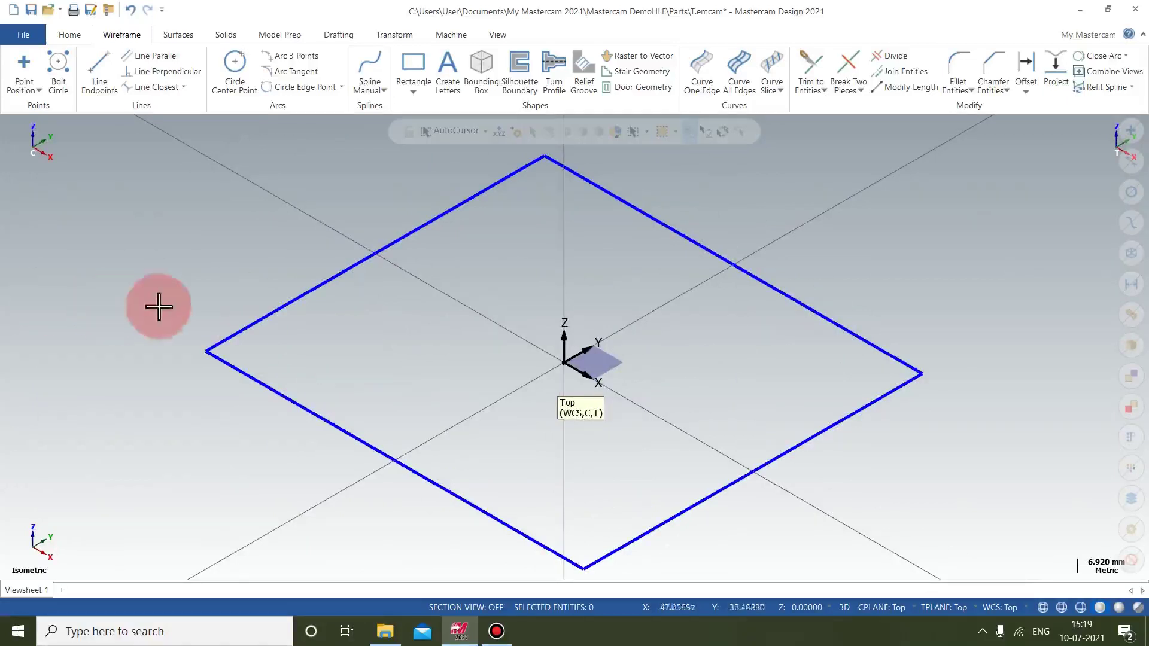
{"action": "scroll", "coordinate": [374, 331], "scroll_direction": "down", "scroll_amount": 1}
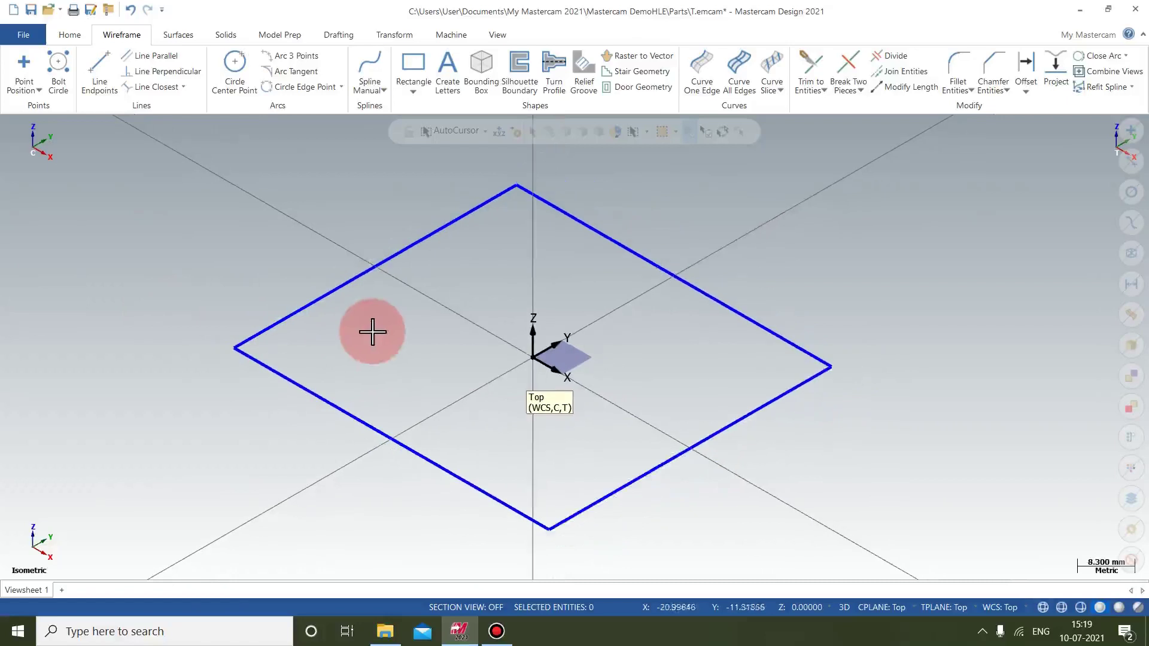
{"action": "right_click", "coordinate": [233, 204]}
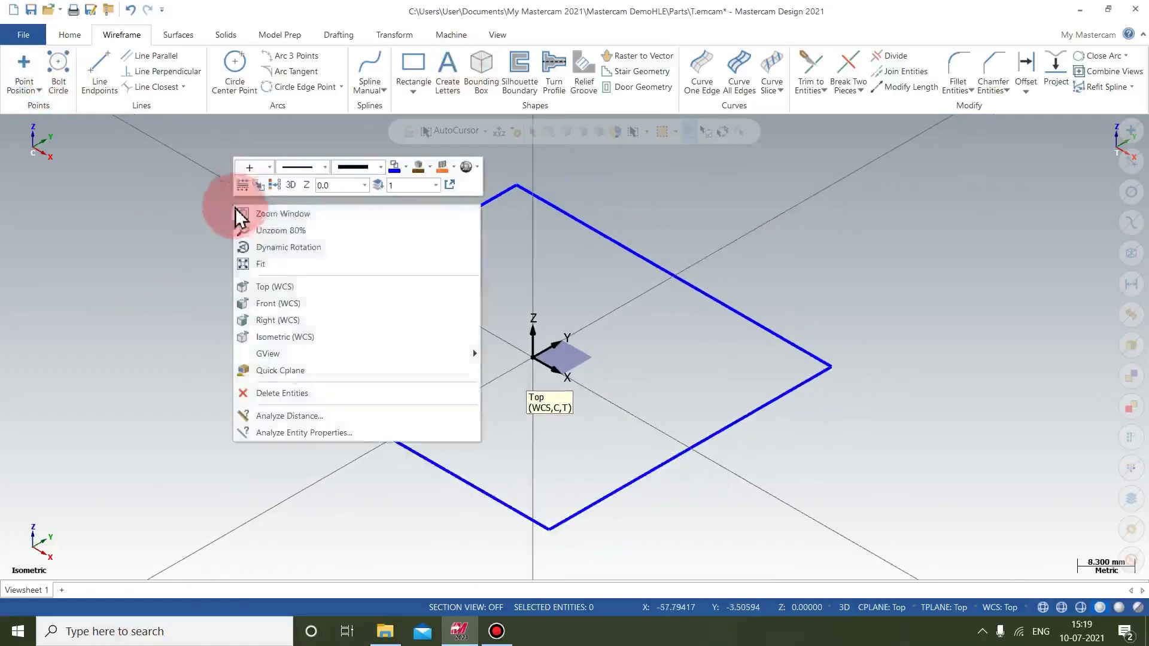
{"action": "left_click", "coordinate": [248, 290]}
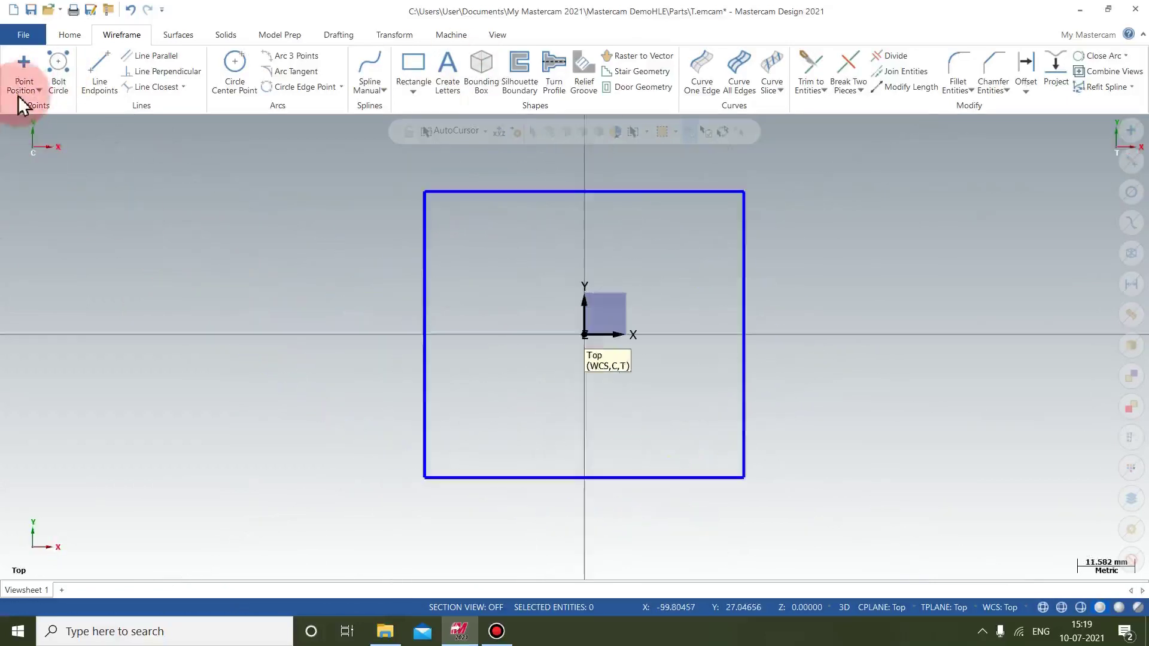
Step: Place four points freehand inside the rectangle with Point Position, one near each corner
{"action": "left_click", "coordinate": [39, 90]}
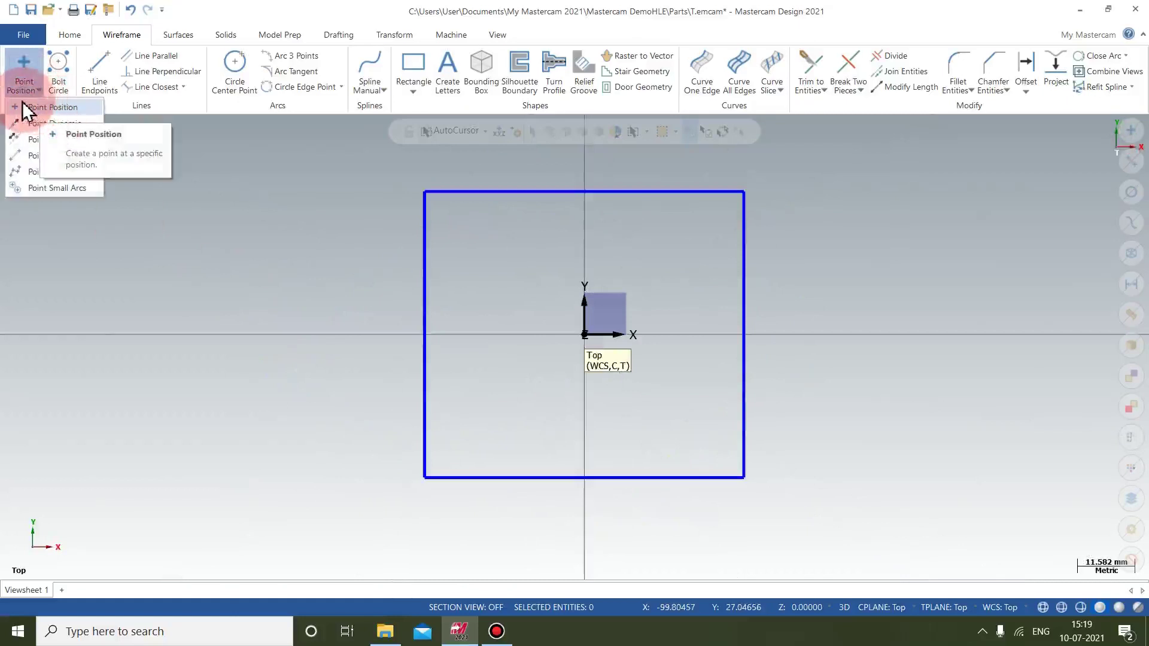
{"action": "left_click", "coordinate": [56, 111]}
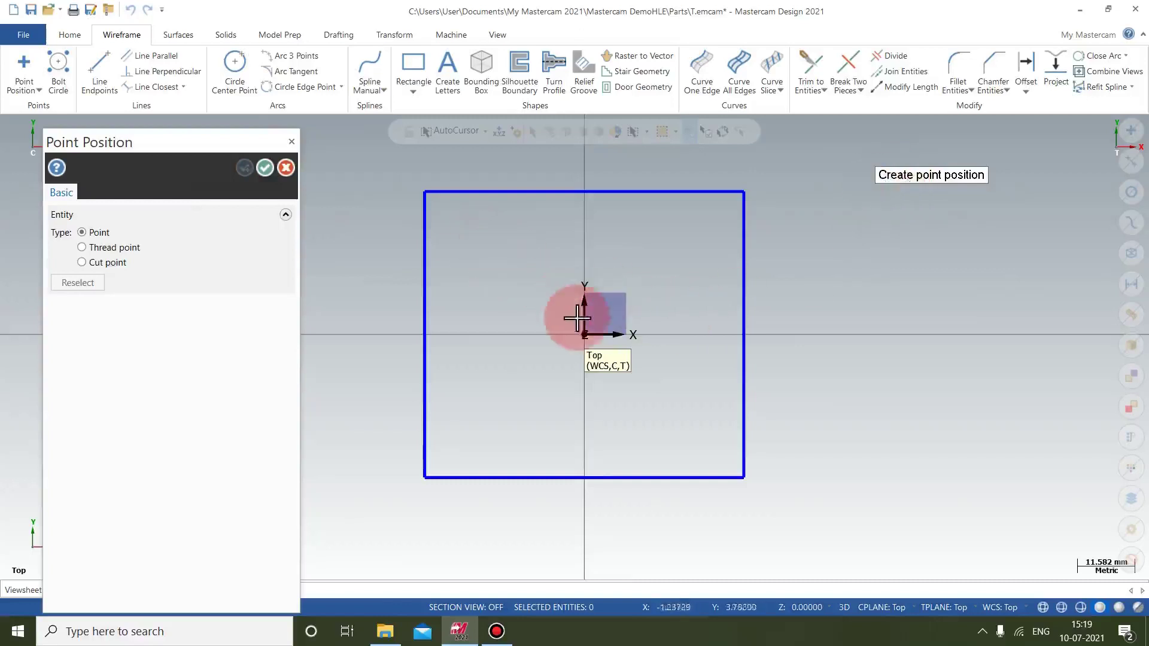
{"action": "left_click", "coordinate": [478, 234]}
{"action": "left_click", "coordinate": [684, 242]}
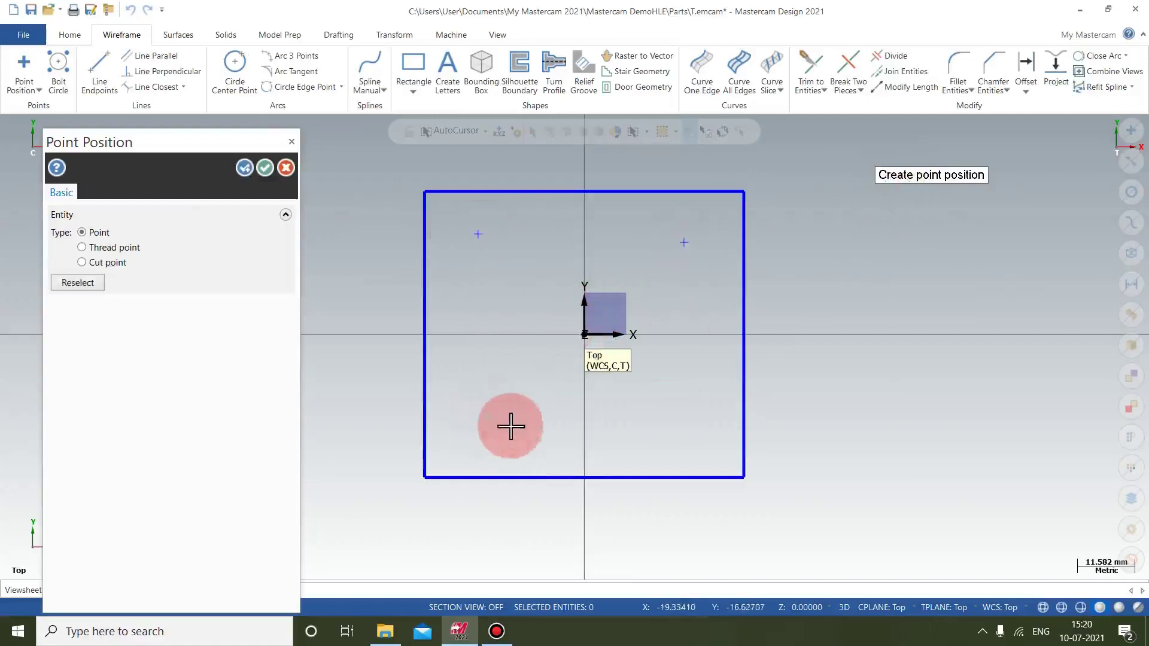
{"action": "left_click", "coordinate": [689, 417]}
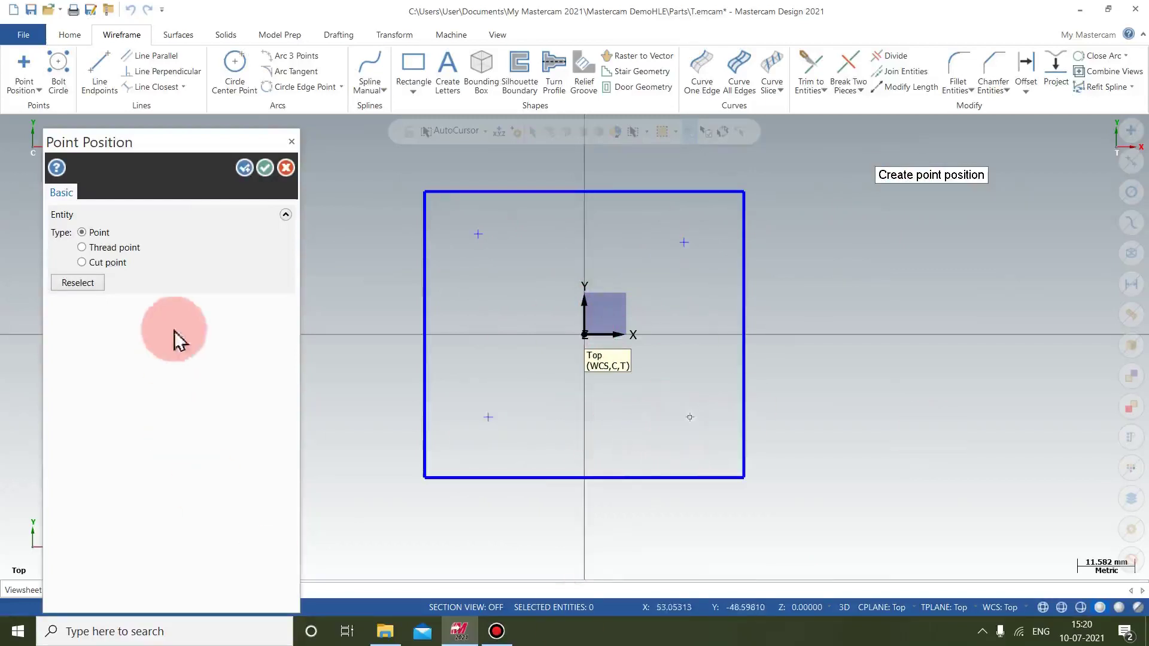
{"action": "left_click", "coordinate": [265, 167]}
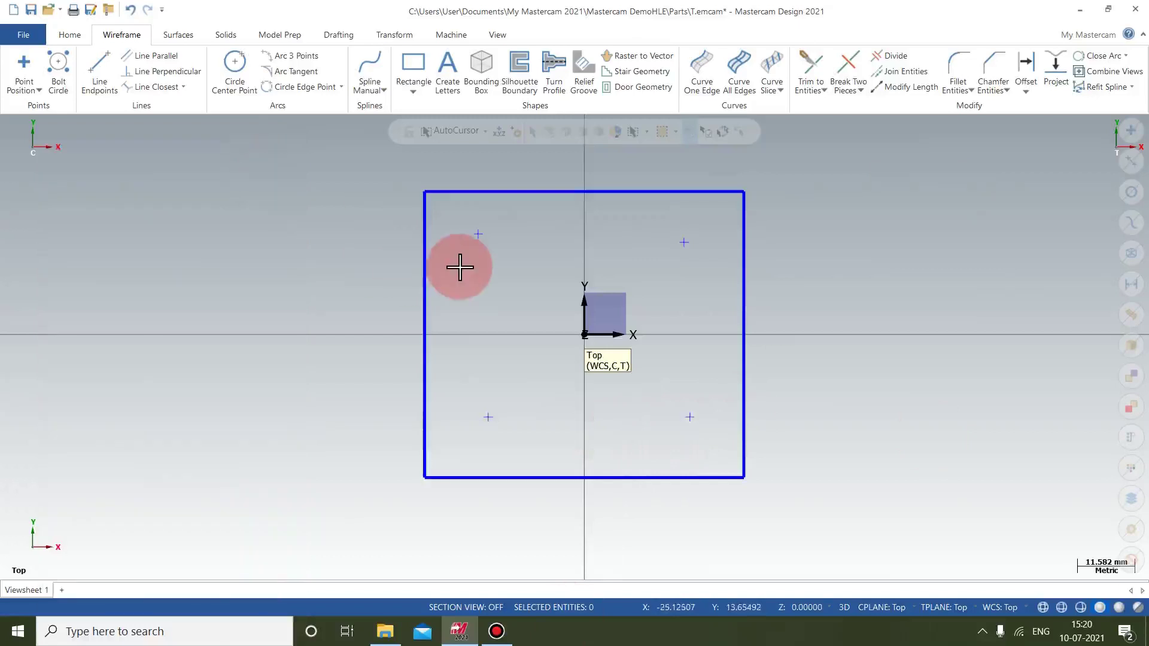
Step: Examine the four points inside the rectangle up close, in isometric view and in top view
{"action": "scroll", "coordinate": [460, 266], "scroll_direction": "up", "scroll_amount": 4}
{"action": "scroll", "coordinate": [941, 172], "scroll_direction": "down", "scroll_amount": 1}
{"action": "scroll", "coordinate": [957, 233], "scroll_direction": "down", "scroll_amount": 2}
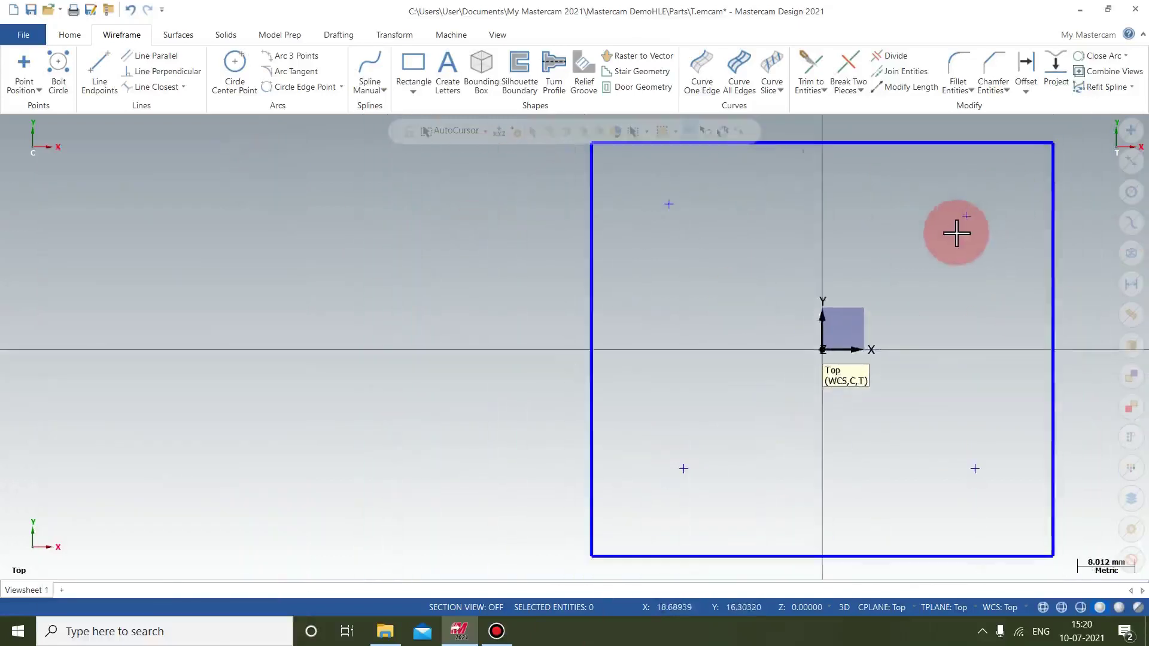
{"action": "right_click", "coordinate": [264, 223]}
{"action": "left_click", "coordinate": [282, 350]}
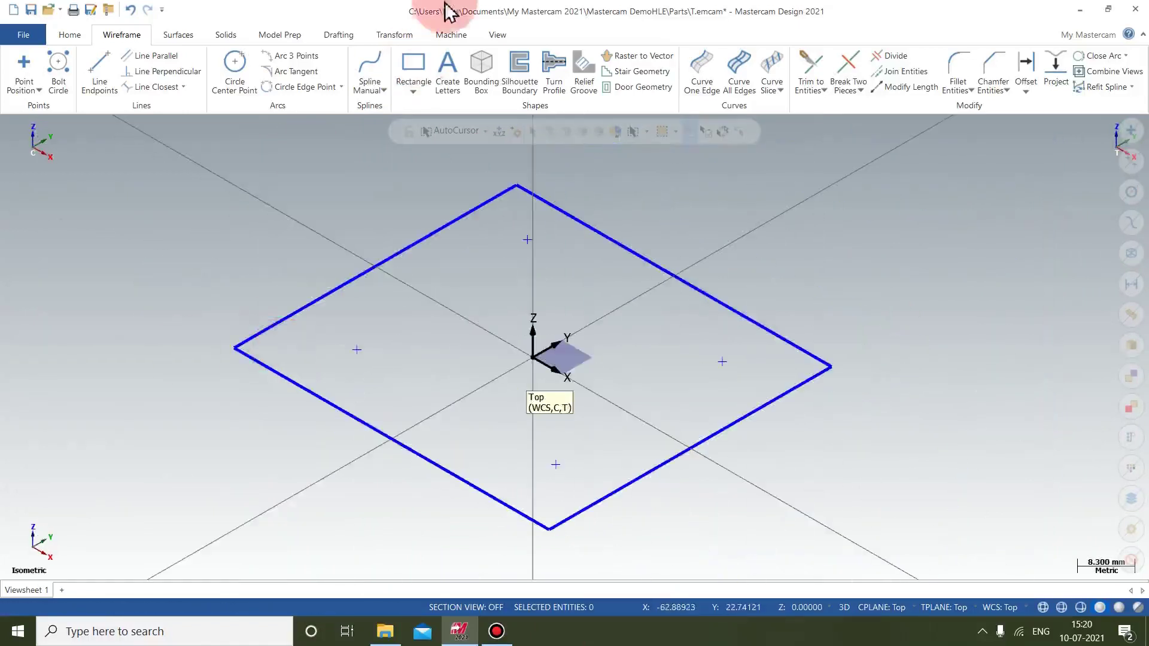
{"action": "left_click", "coordinate": [451, 34]}
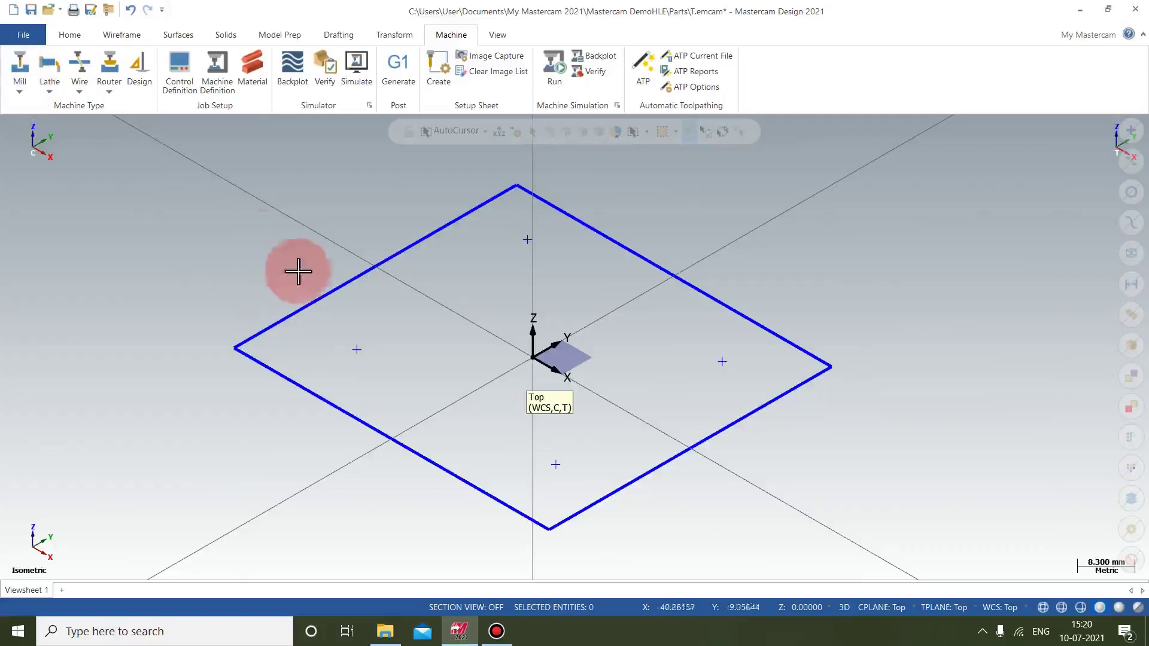
{"action": "right_click", "coordinate": [299, 206]}
{"action": "left_click", "coordinate": [326, 293]}
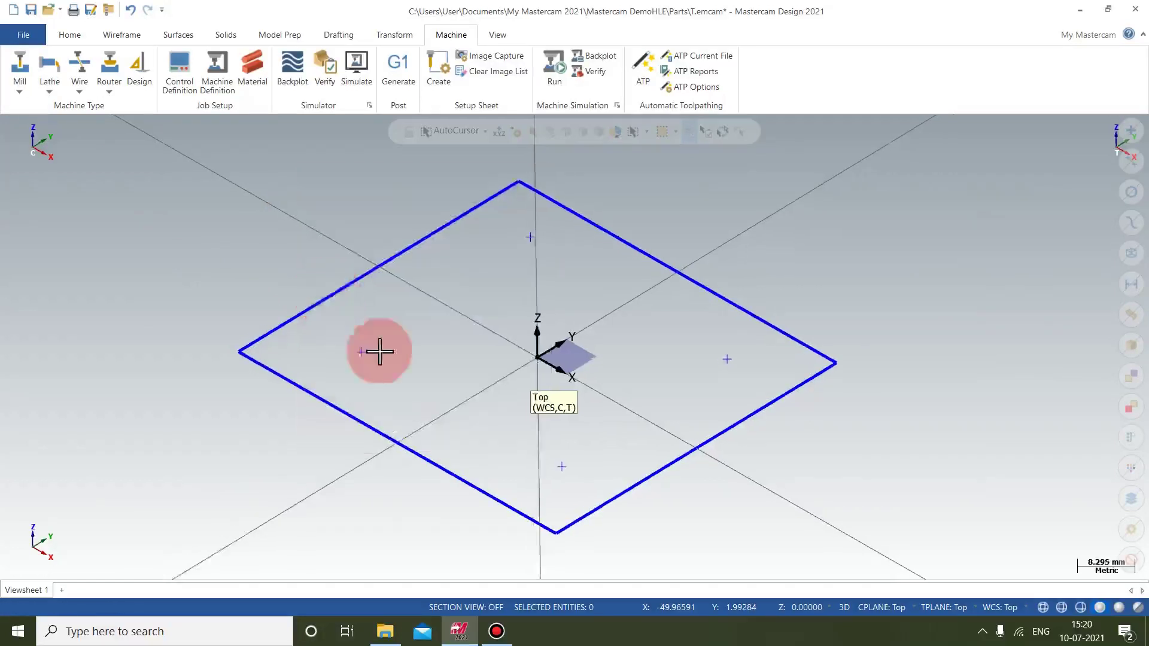
Step: Use Point Dynamic to place a point 5 mm along the rectangle's right edge from its upper corner
{"action": "left_click", "coordinate": [130, 35]}
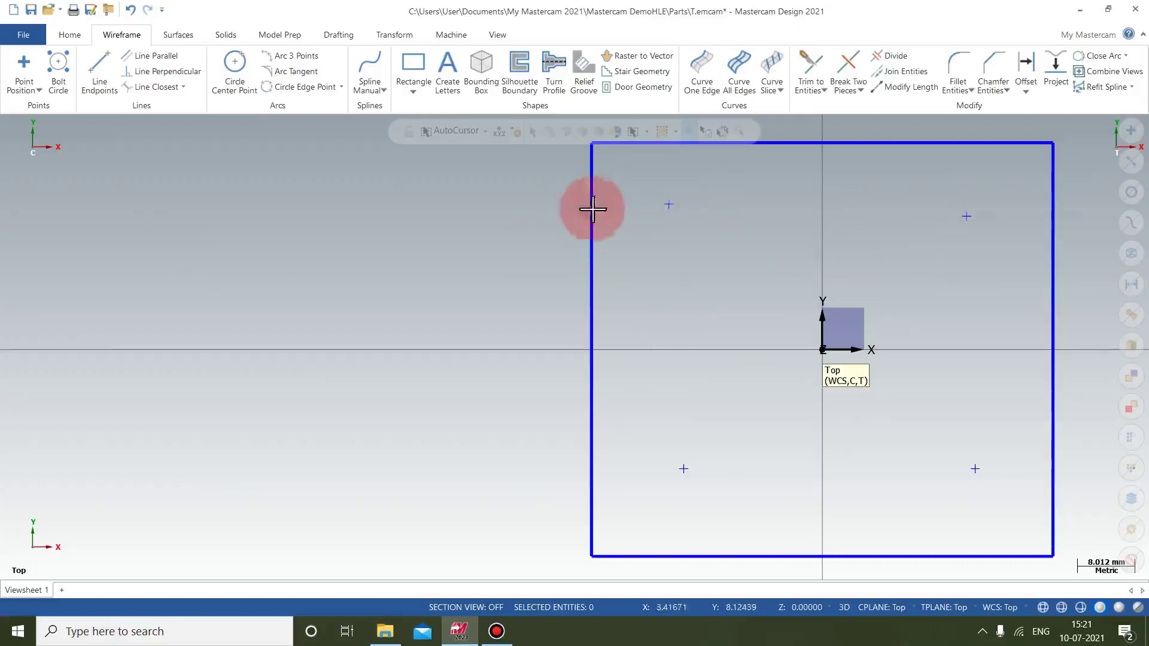
{"action": "left_click", "coordinate": [16, 93]}
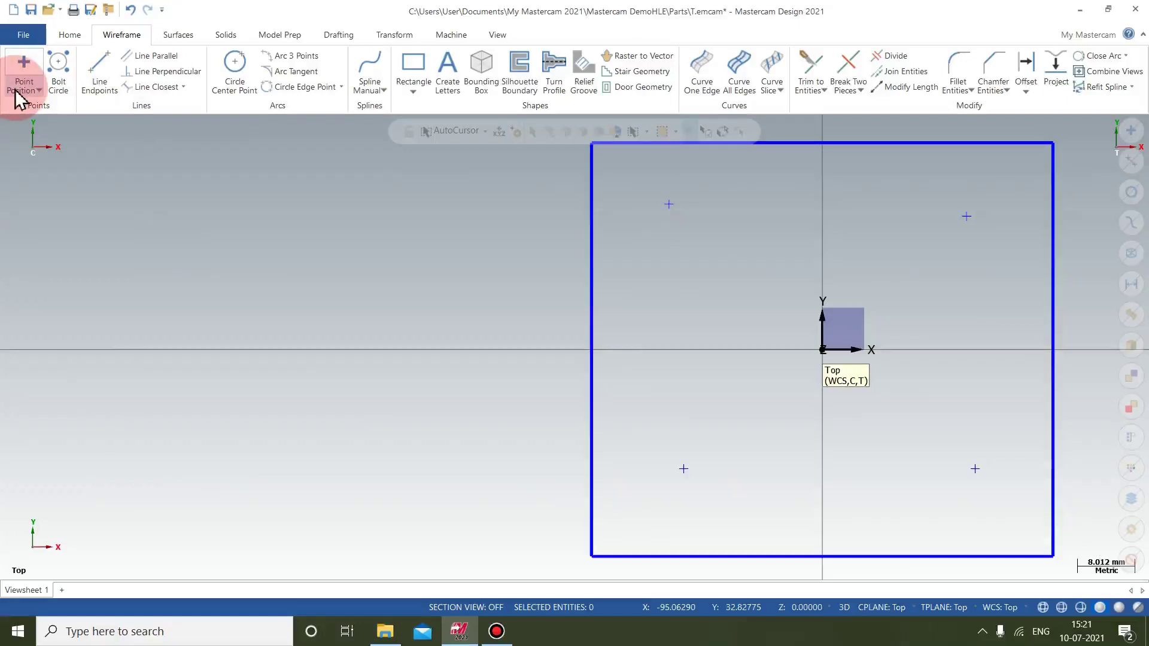
{"action": "left_click", "coordinate": [53, 156]}
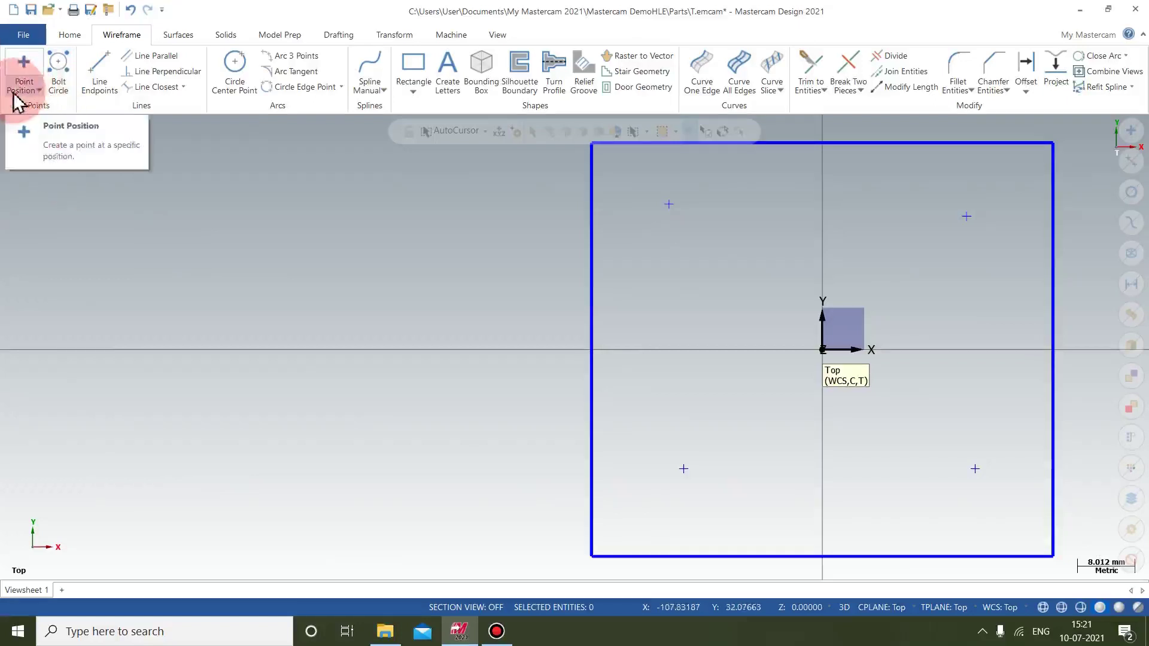
{"action": "left_click", "coordinate": [387, 235]}
{"action": "right_click", "coordinate": [387, 235]}
{"action": "left_click", "coordinate": [435, 296]}
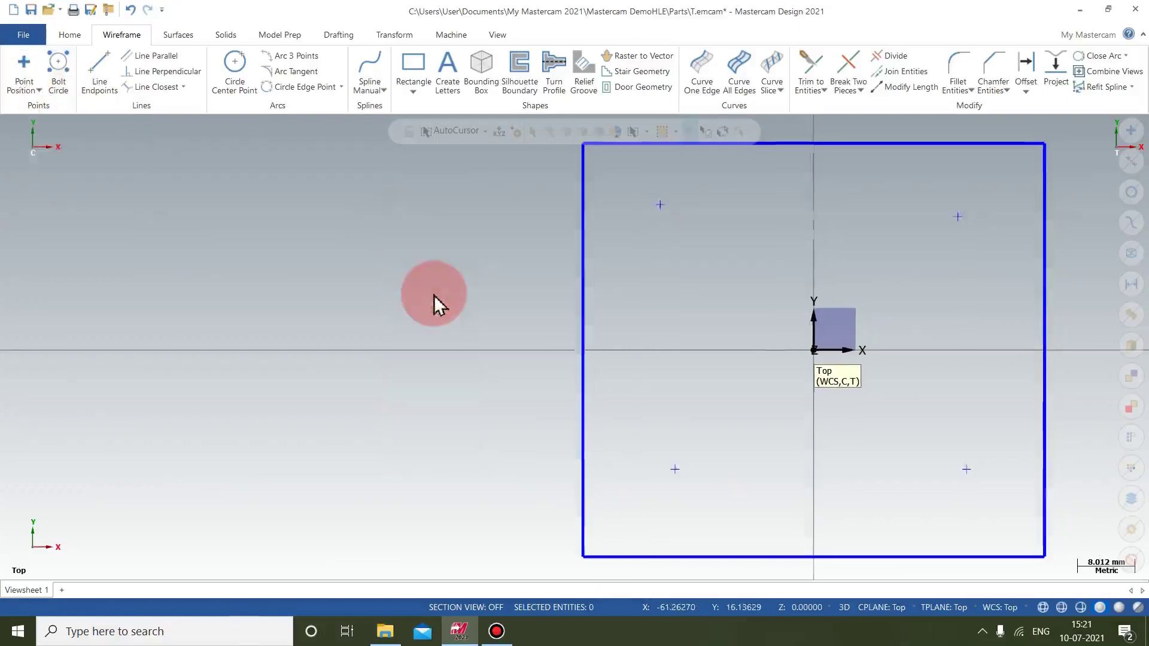
{"action": "left_click", "coordinate": [25, 89]}
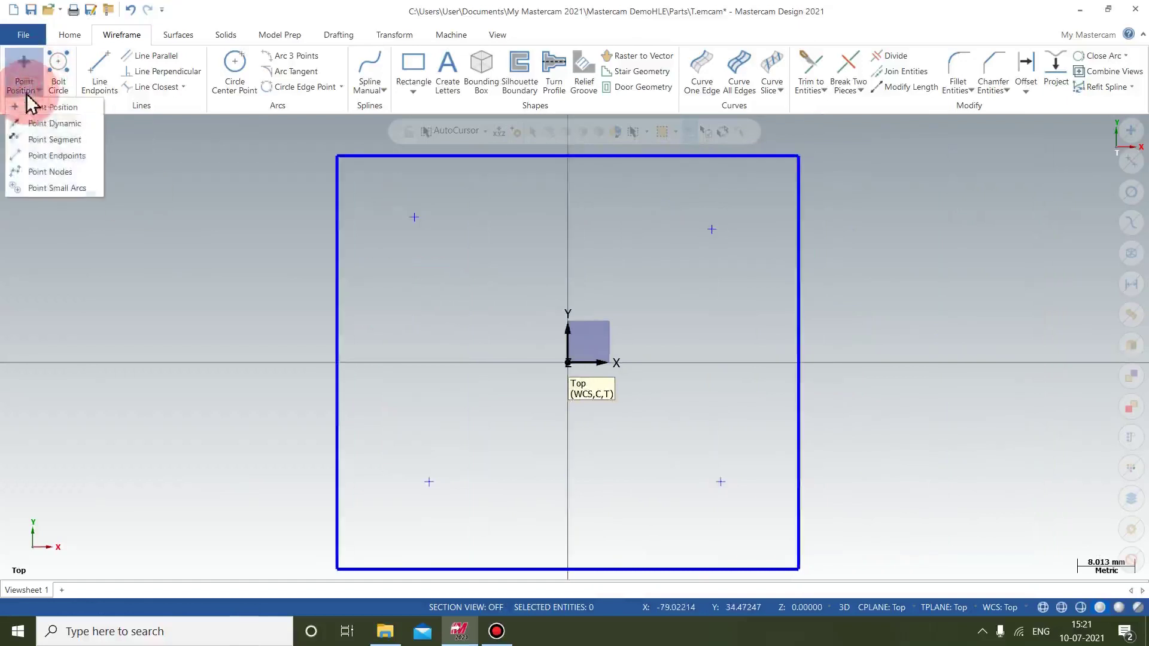
{"action": "left_click", "coordinate": [41, 127]}
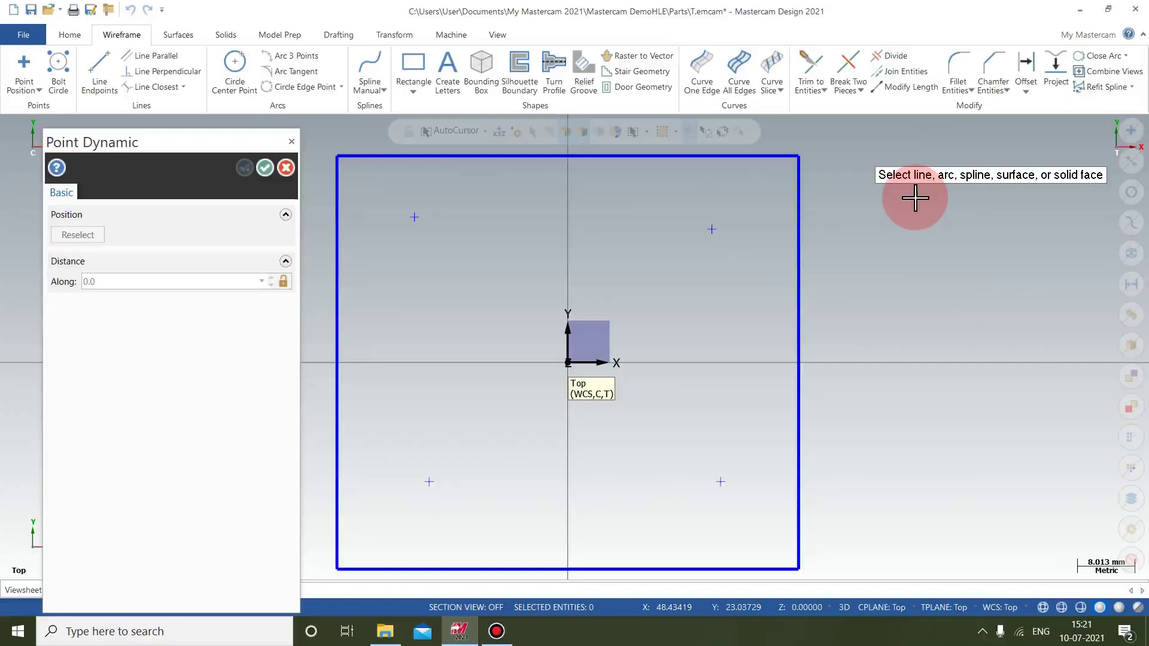
{"action": "left_click", "coordinate": [795, 244]}
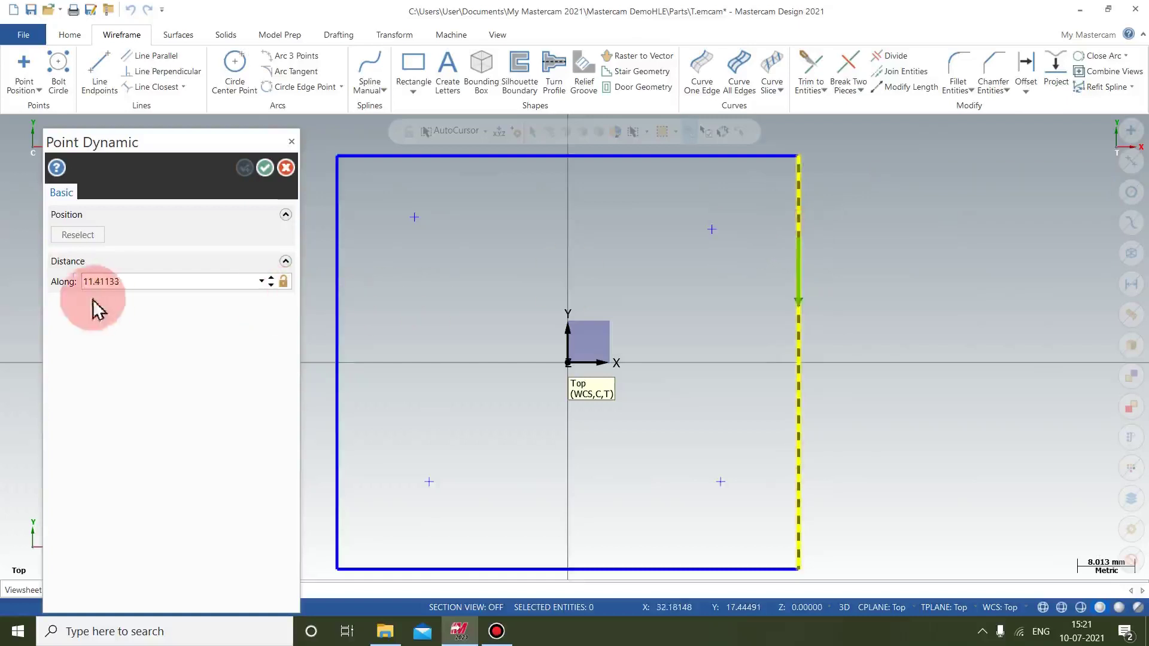
{"action": "left_click", "coordinate": [144, 281]}
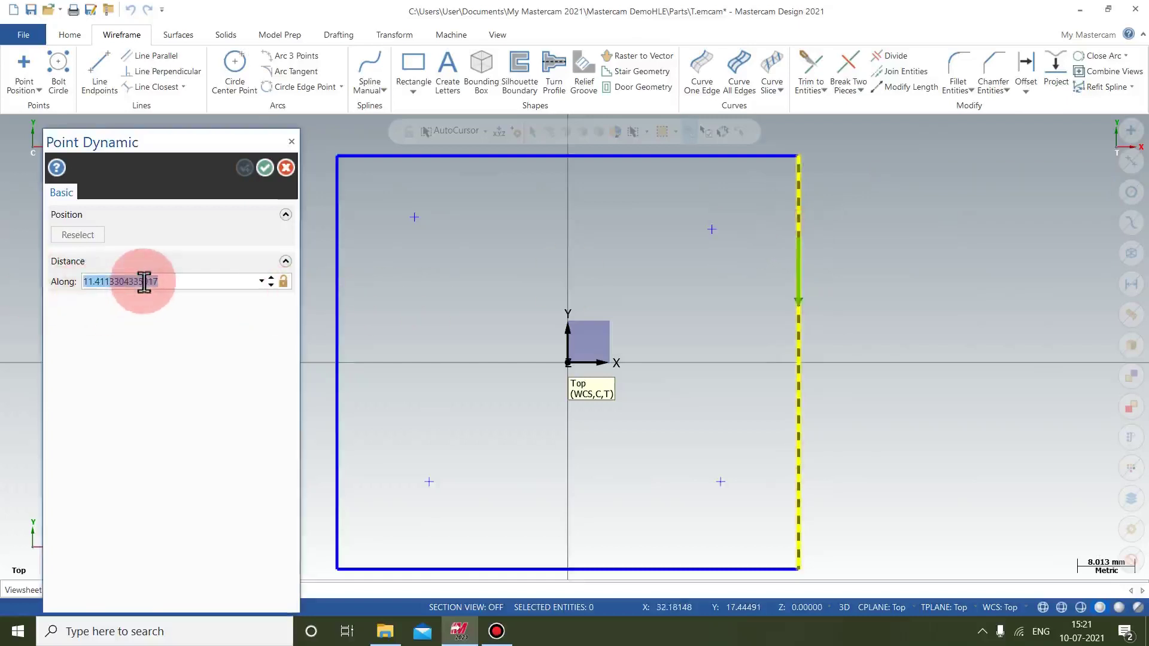
{"action": "type", "text": "5.0"}
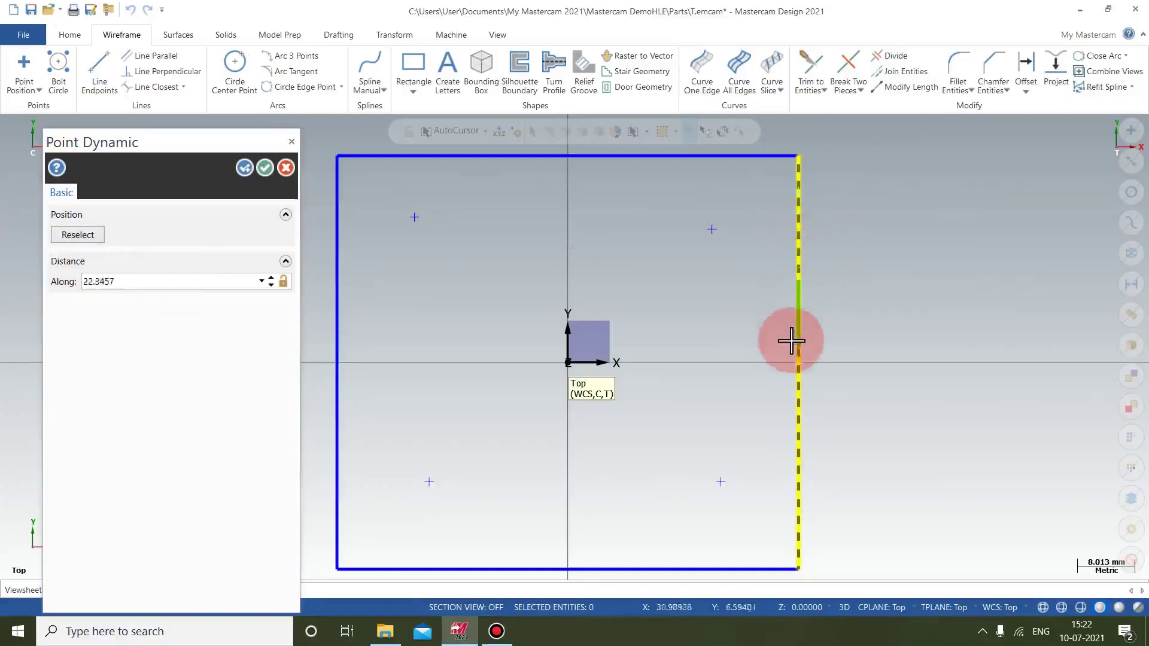
Step: Add three more dynamic points freehand down the same edge, the last about 48 mm along it
{"action": "scroll", "coordinate": [795, 338], "scroll_direction": "up", "scroll_amount": 1}
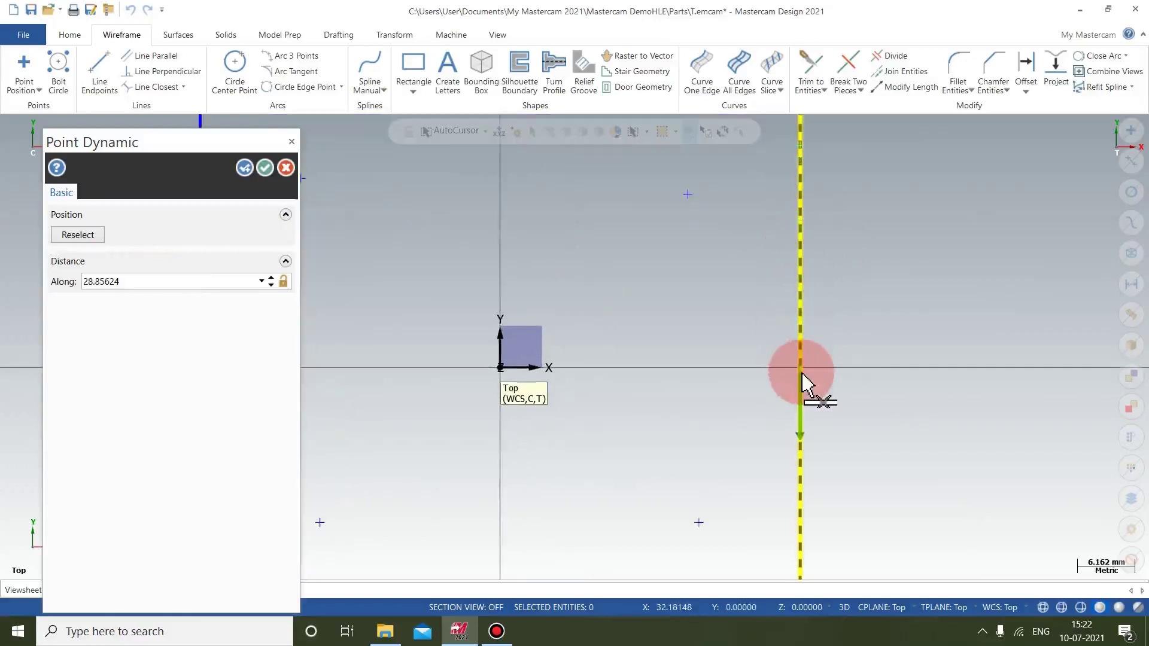
{"action": "scroll", "coordinate": [801, 377], "scroll_direction": "down", "scroll_amount": 1}
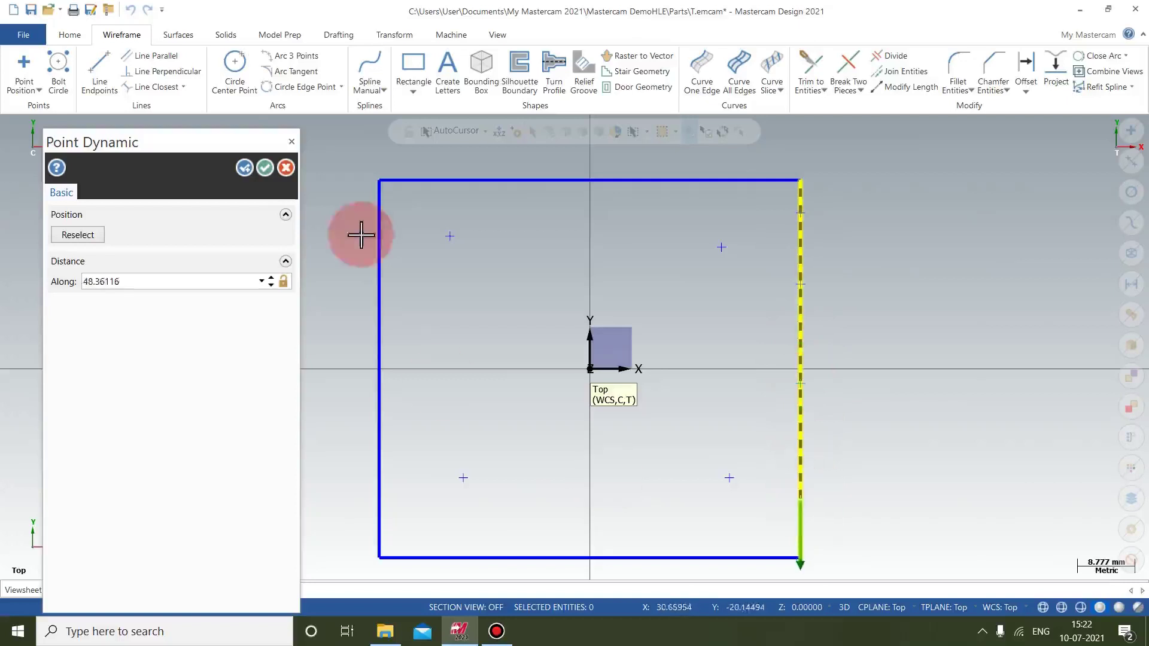
{"action": "left_click", "coordinate": [266, 168]}
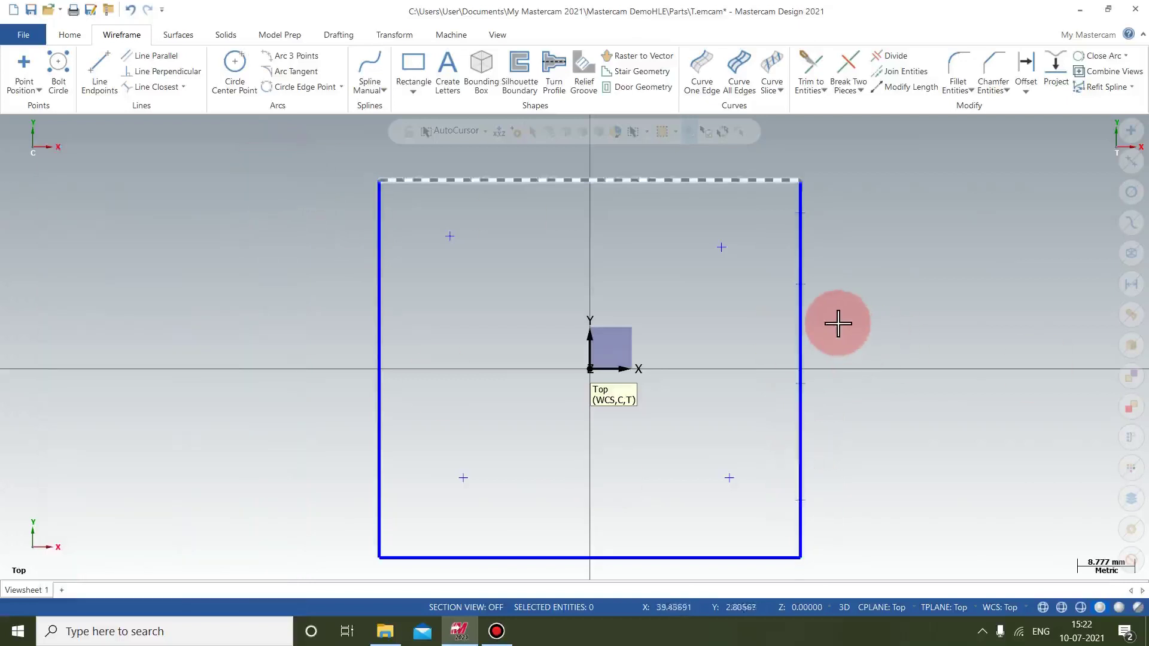
{"action": "scroll", "coordinate": [827, 322], "scroll_direction": "up", "scroll_amount": 2}
{"action": "scroll", "coordinate": [828, 323], "scroll_direction": "up", "scroll_amount": 1}
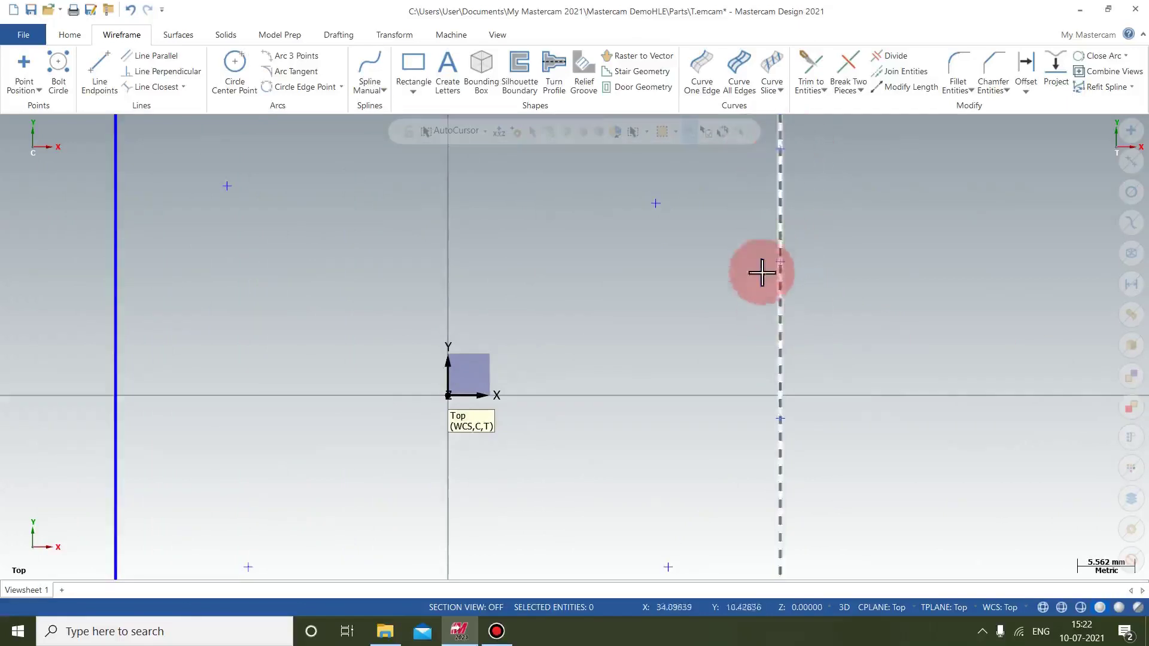
{"action": "scroll", "coordinate": [787, 269], "scroll_direction": "down", "scroll_amount": 1}
{"action": "scroll", "coordinate": [787, 269], "scroll_direction": "down", "scroll_amount": 2}
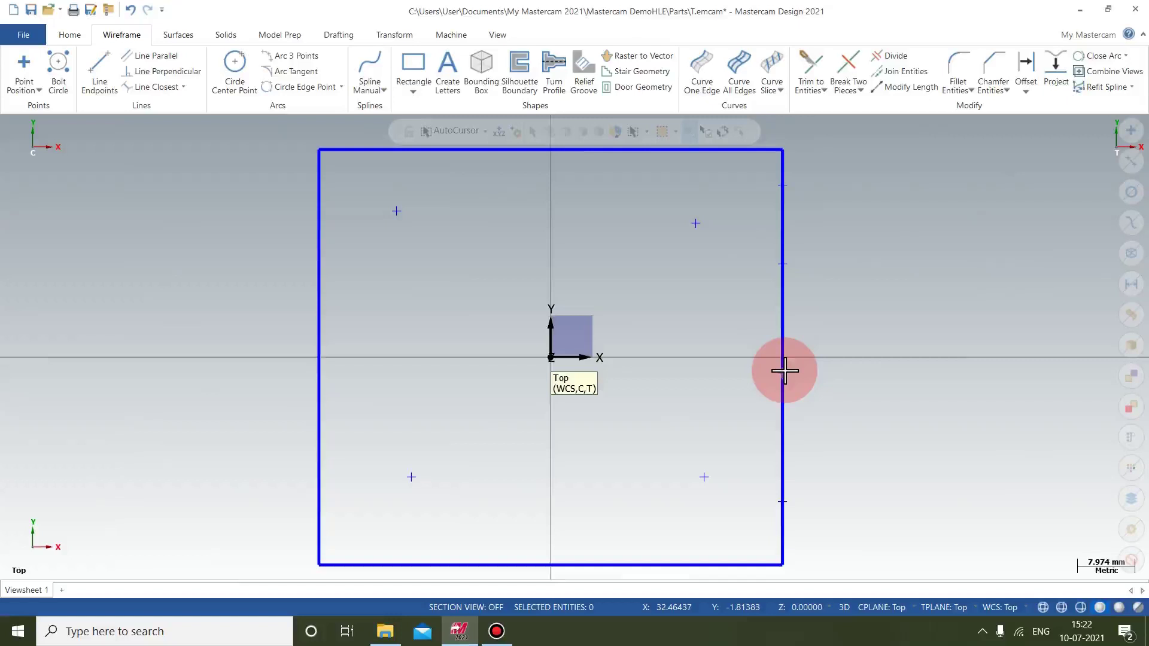
Step: Use Point Segment to place points along the rectangle's left edge at a 10 mm spacing
{"action": "left_click", "coordinate": [38, 90]}
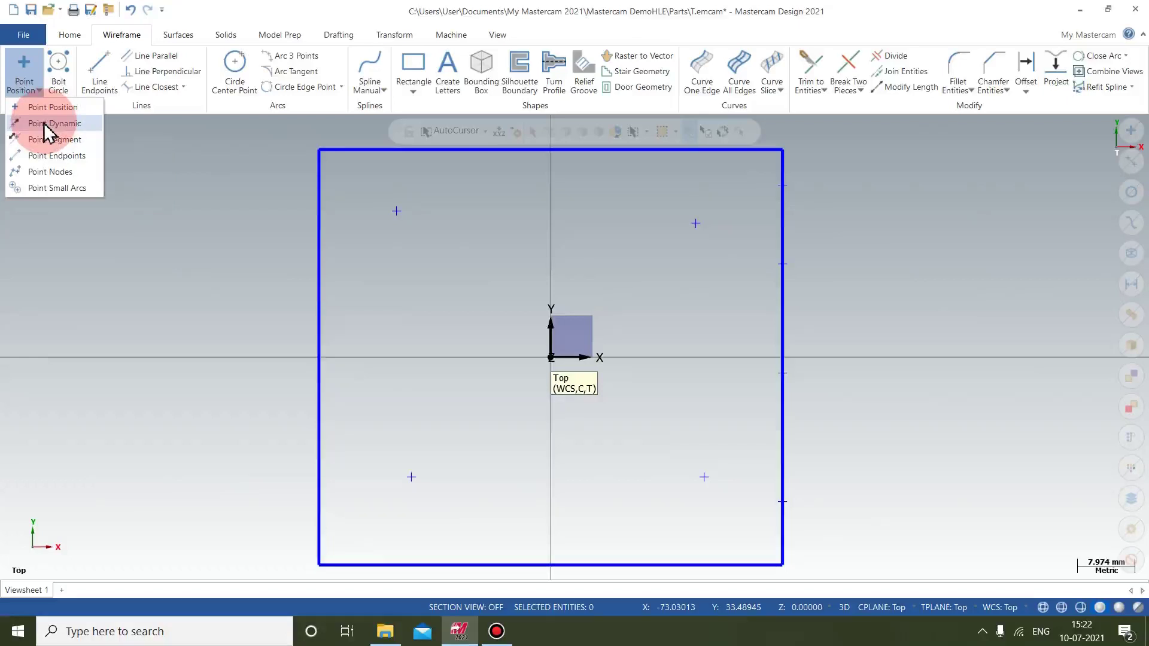
{"action": "left_click", "coordinate": [197, 268]}
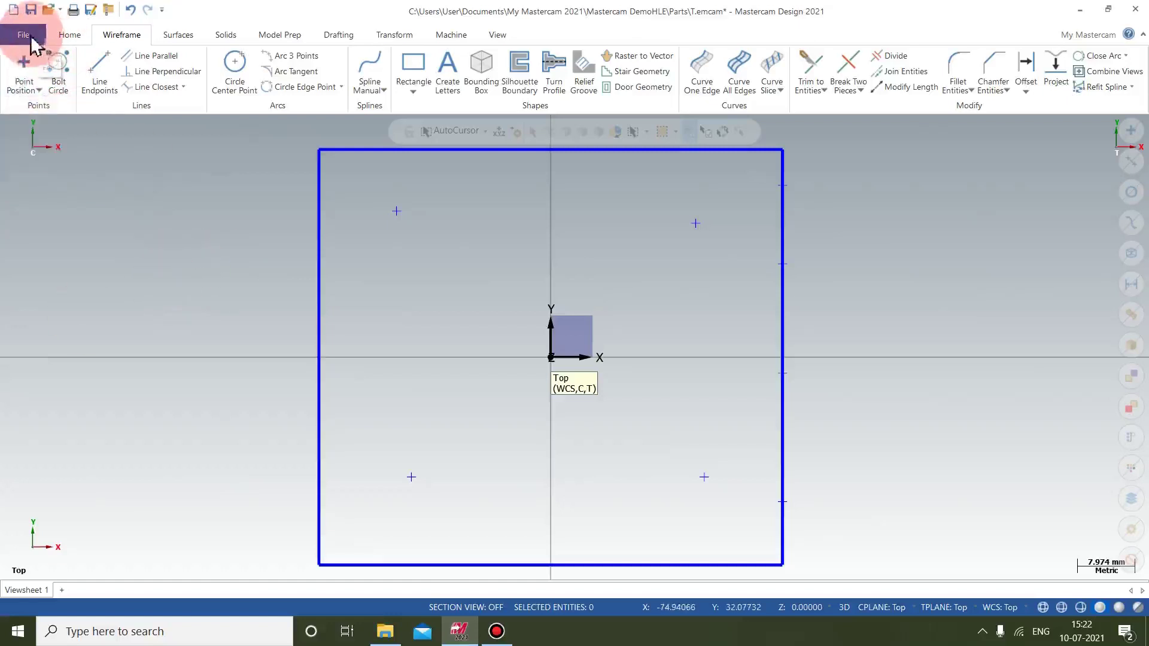
{"action": "left_click", "coordinate": [25, 89]}
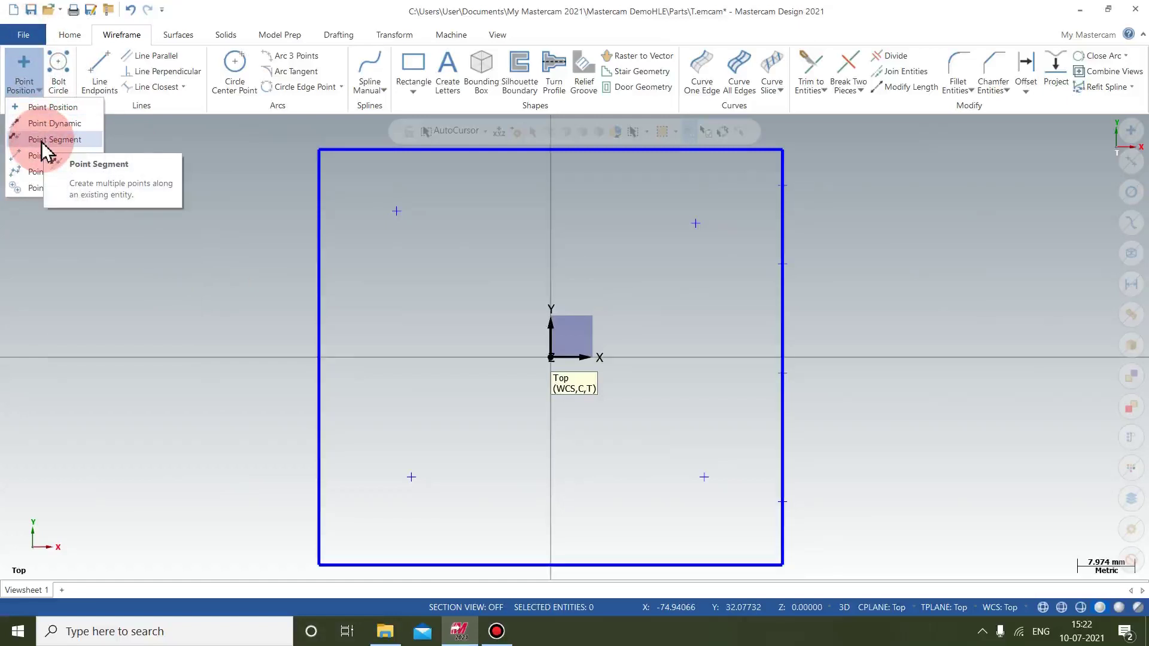
{"action": "left_click", "coordinate": [42, 143]}
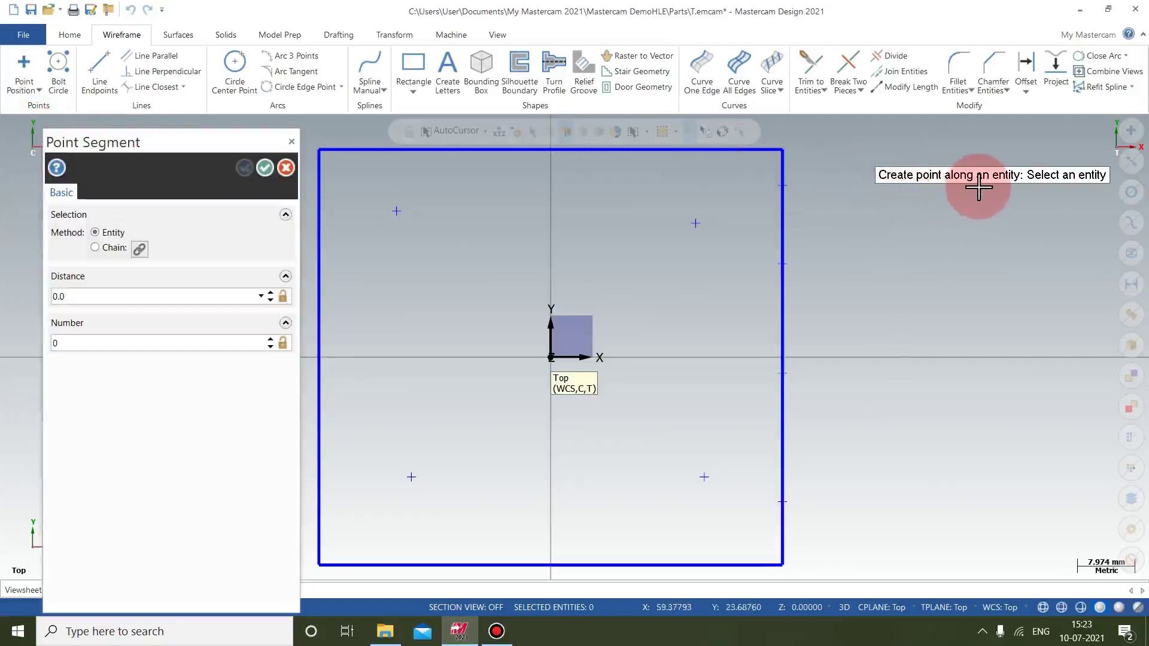
{"action": "left_click_drag", "start_coordinate": [263, 145], "coordinate": [178, 114]}
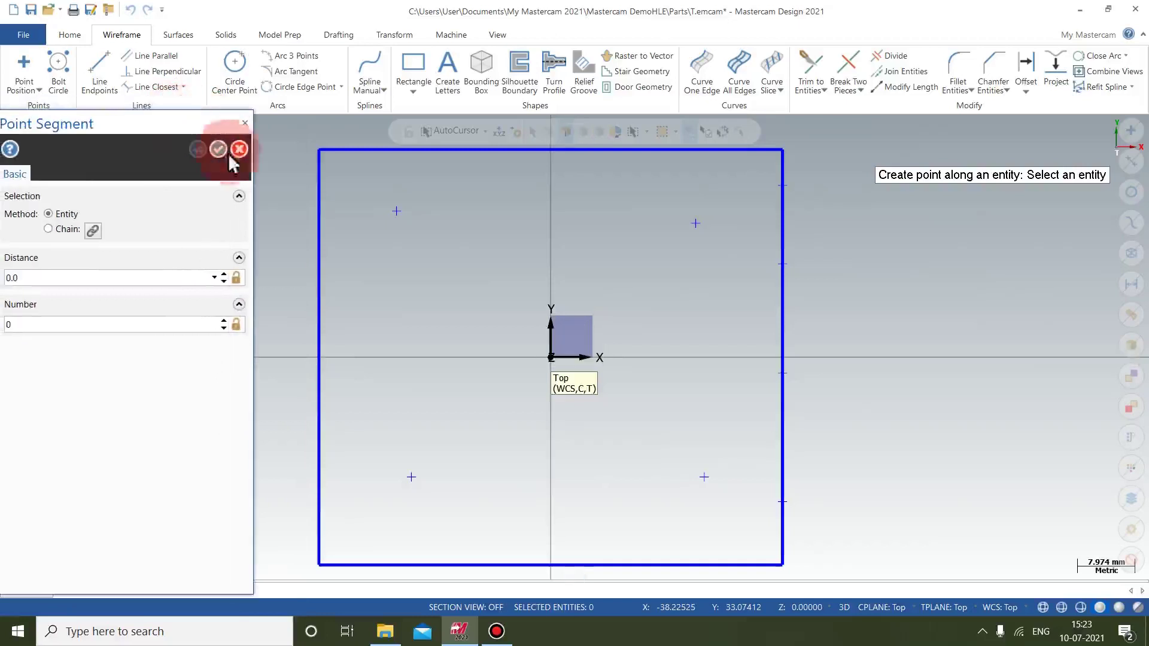
{"action": "left_click", "coordinate": [321, 213]}
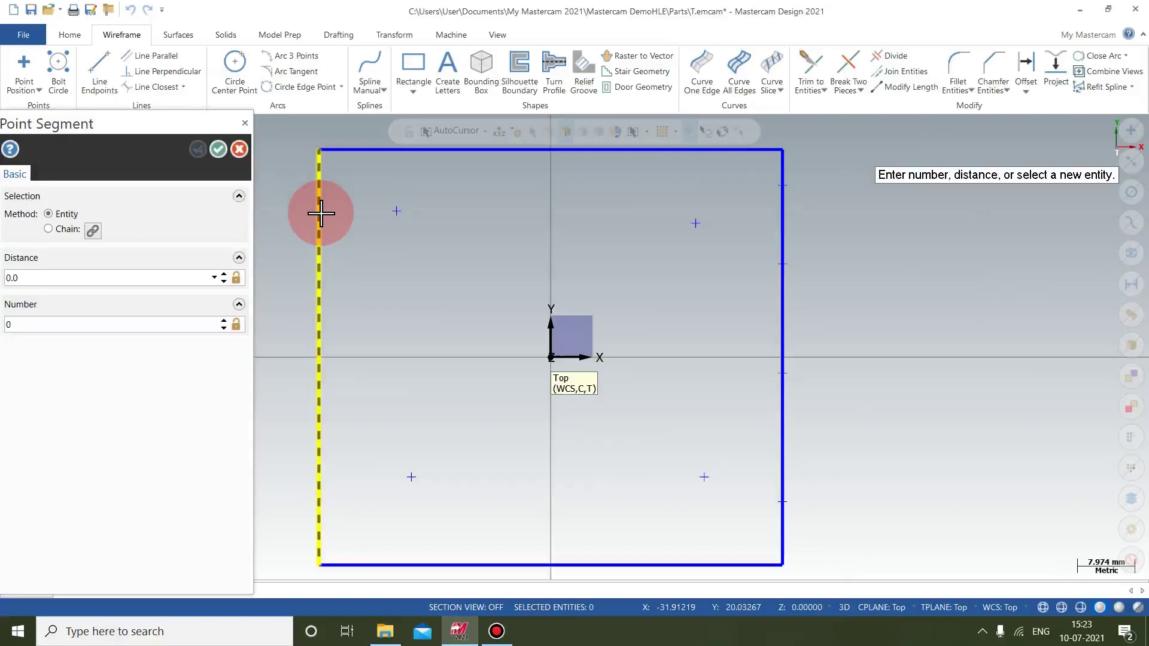
{"action": "left_click", "coordinate": [112, 281]}
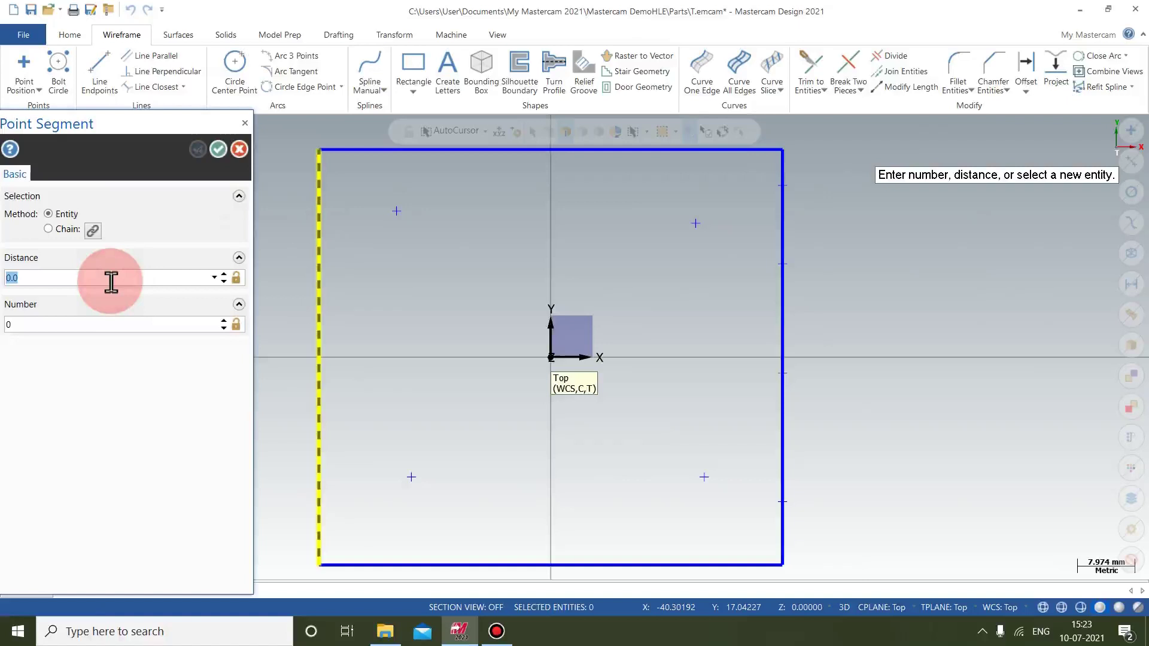
{"action": "key", "text": "Return"}
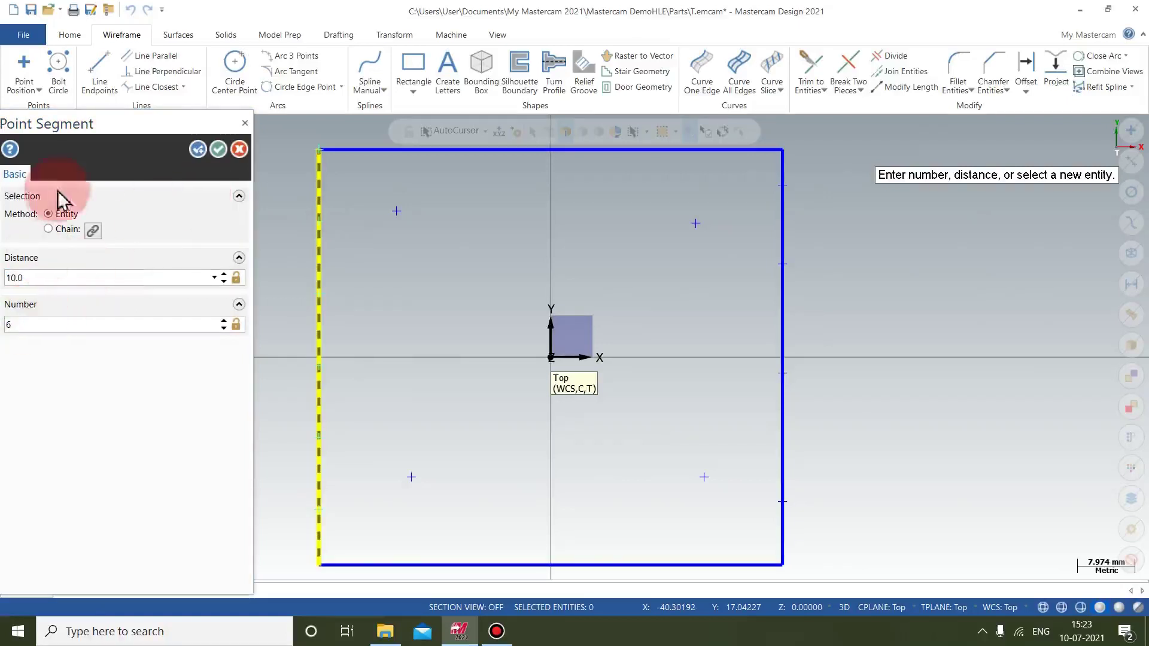
{"action": "left_click_drag", "start_coordinate": [87, 130], "coordinate": [408, 91]}
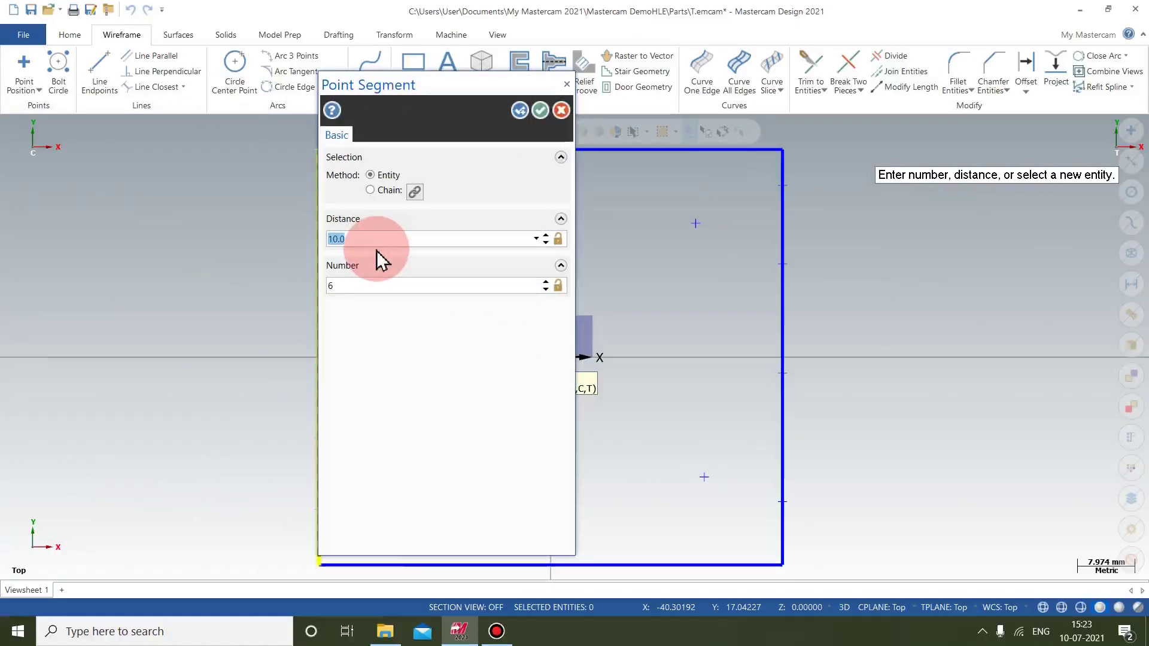
{"action": "left_click_drag", "start_coordinate": [423, 91], "coordinate": [87, 112]}
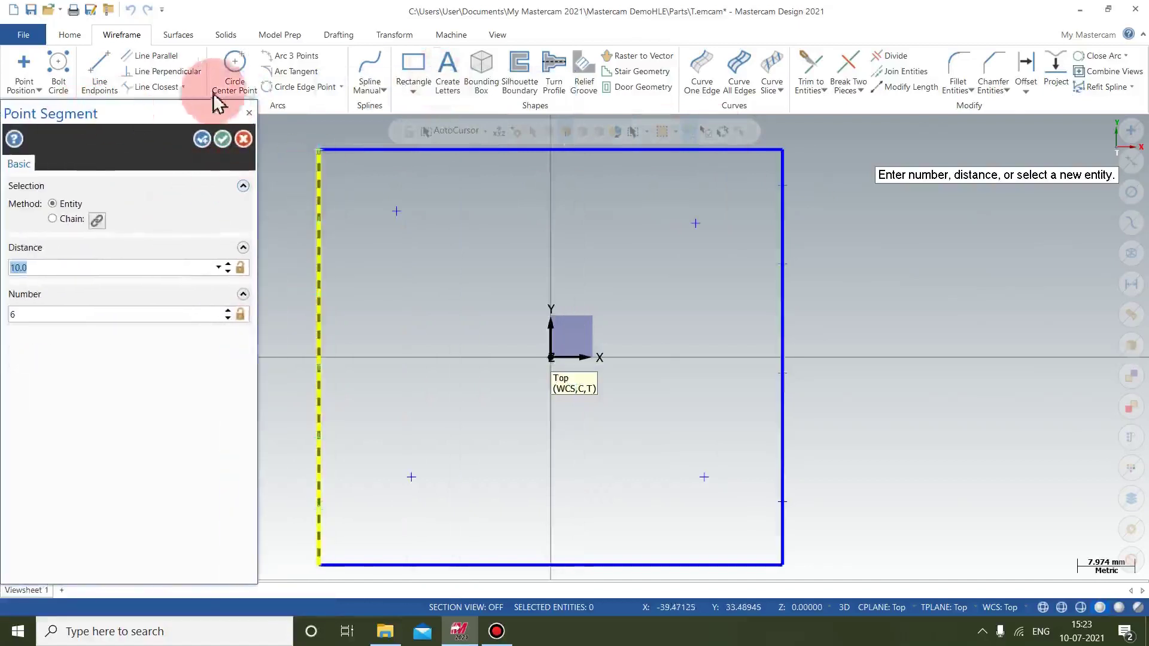
{"action": "left_click_drag", "start_coordinate": [162, 116], "coordinate": [422, 96]}
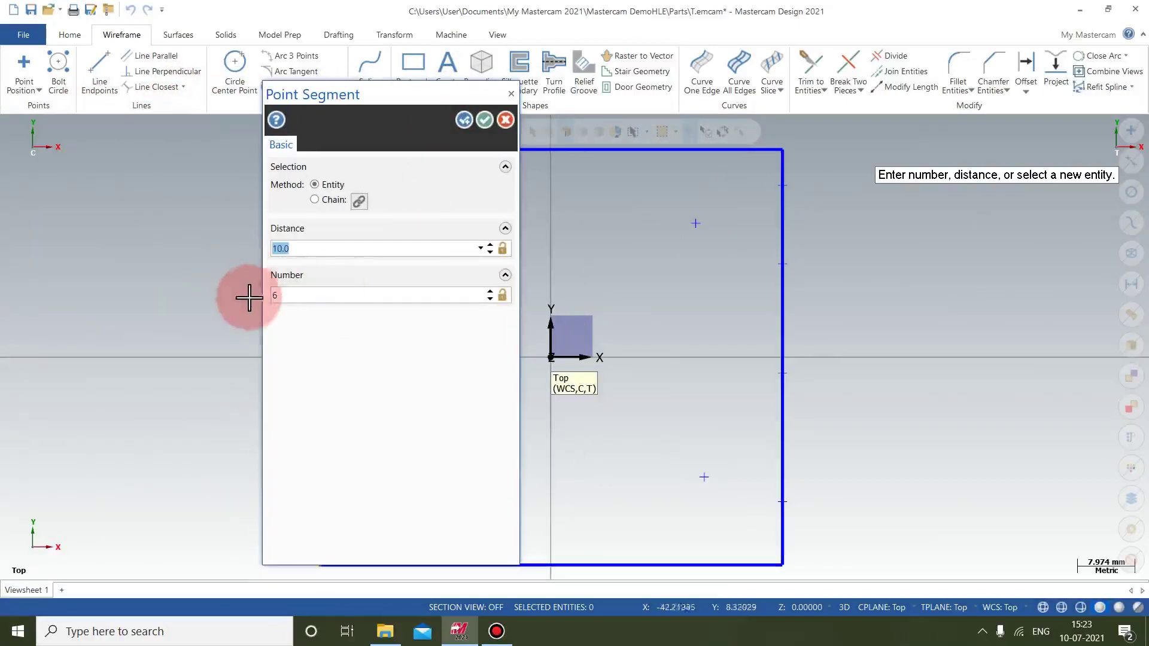
{"action": "left_click", "coordinate": [485, 120]}
Step: Add more Point Dynamic points freehand along the rectangle's right edge, the last about 33 mm from its upper corner
{"action": "scroll", "coordinate": [319, 180], "scroll_direction": "up", "scroll_amount": 2}
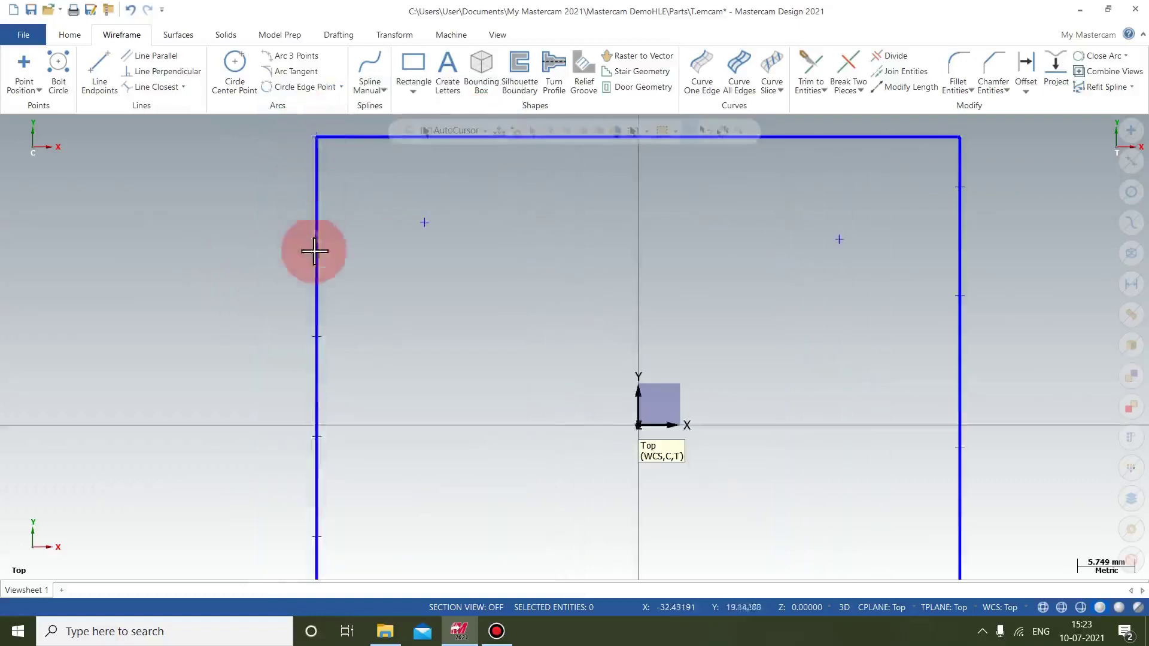
{"action": "scroll", "coordinate": [324, 407], "scroll_direction": "down", "scroll_amount": 2}
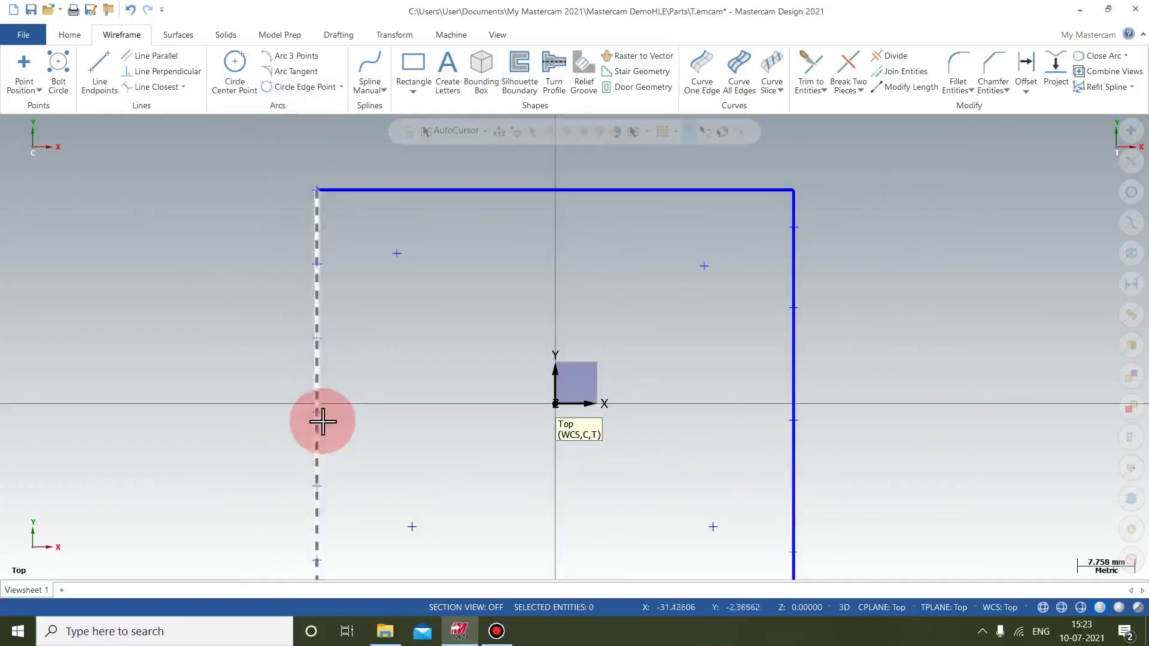
{"action": "scroll", "coordinate": [318, 487], "scroll_direction": "down", "scroll_amount": 2}
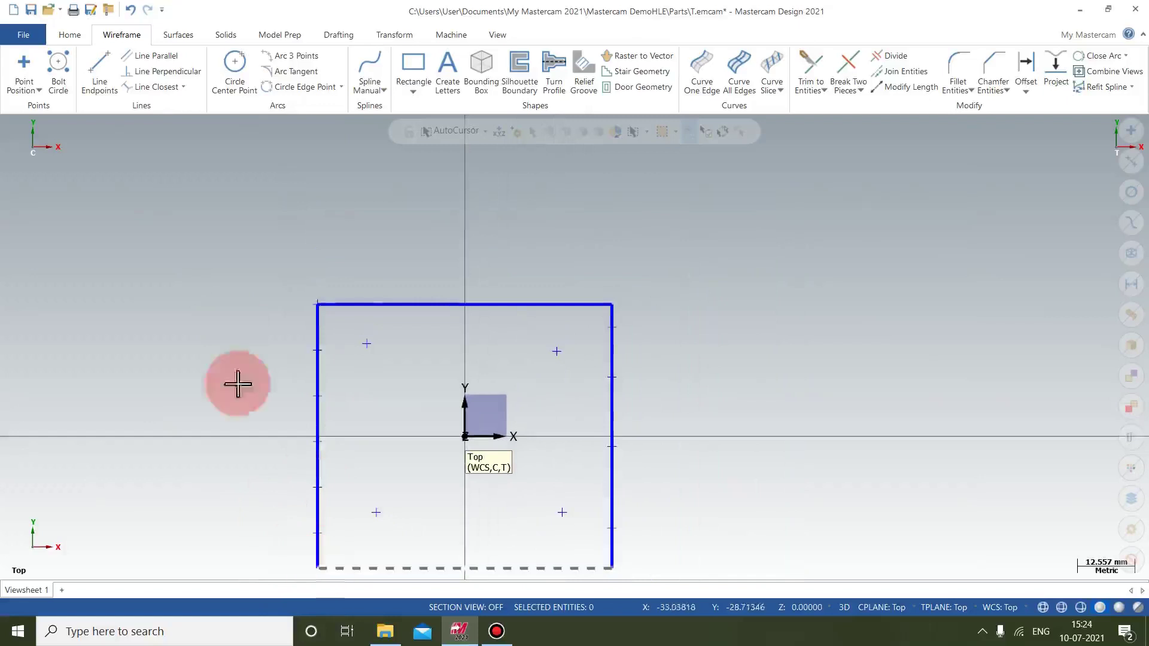
{"action": "right_click", "coordinate": [128, 142]}
{"action": "left_click", "coordinate": [162, 206]}
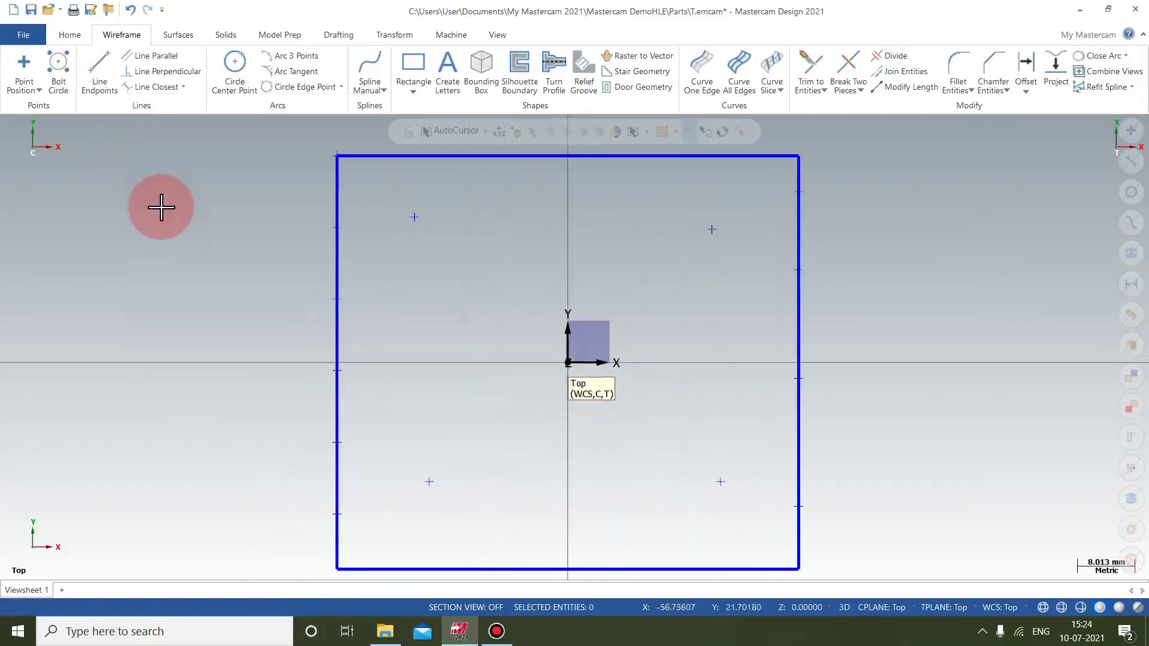
{"action": "left_click", "coordinate": [27, 89]}
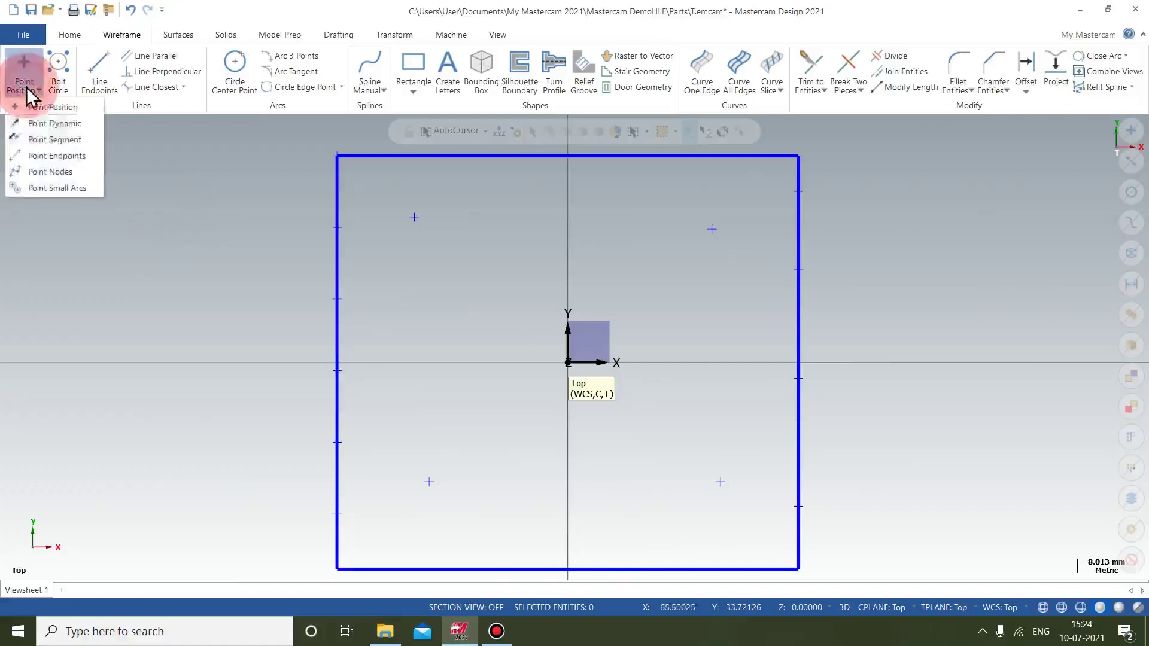
{"action": "left_click", "coordinate": [41, 122]}
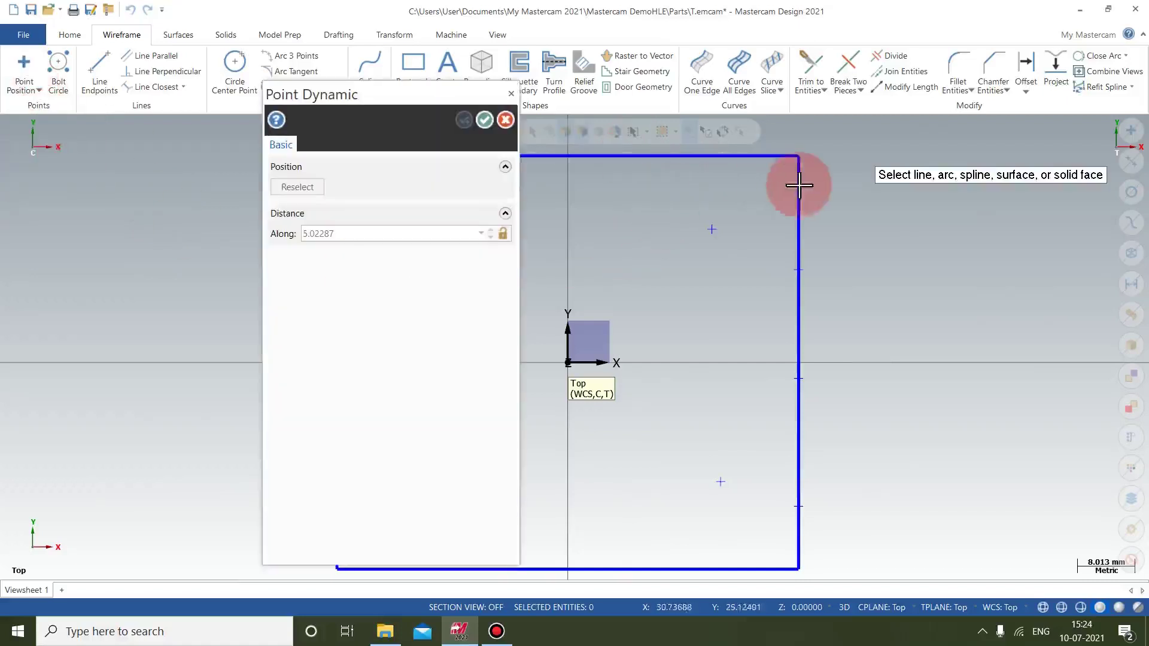
{"action": "left_click", "coordinate": [798, 175]}
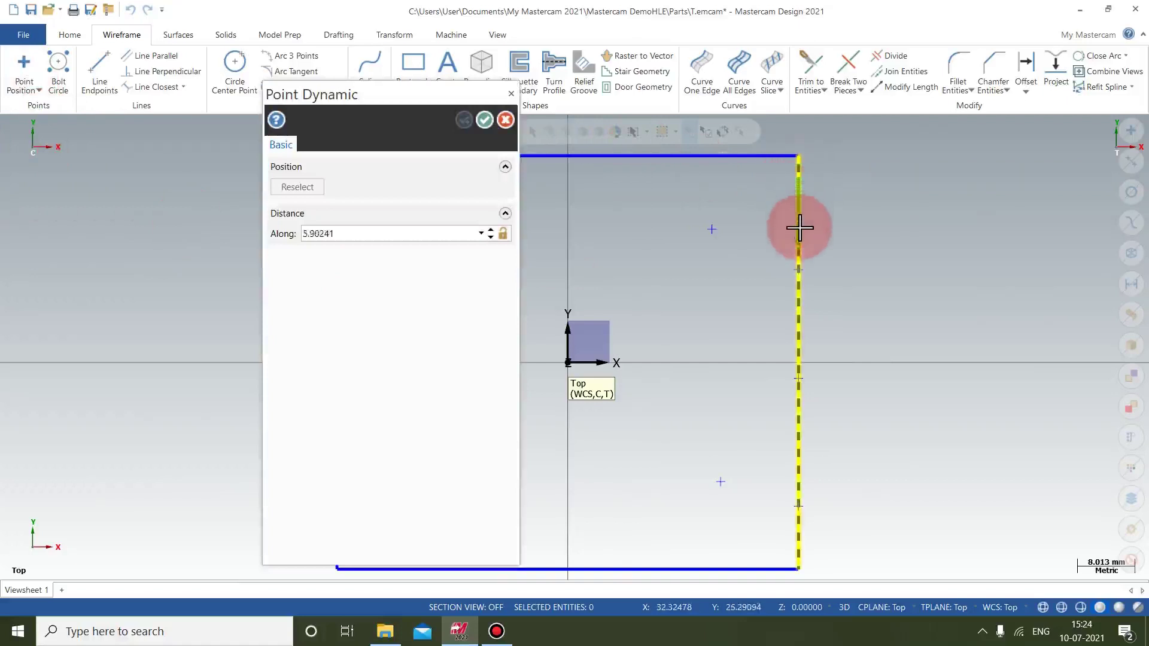
{"action": "left_click", "coordinate": [797, 296]}
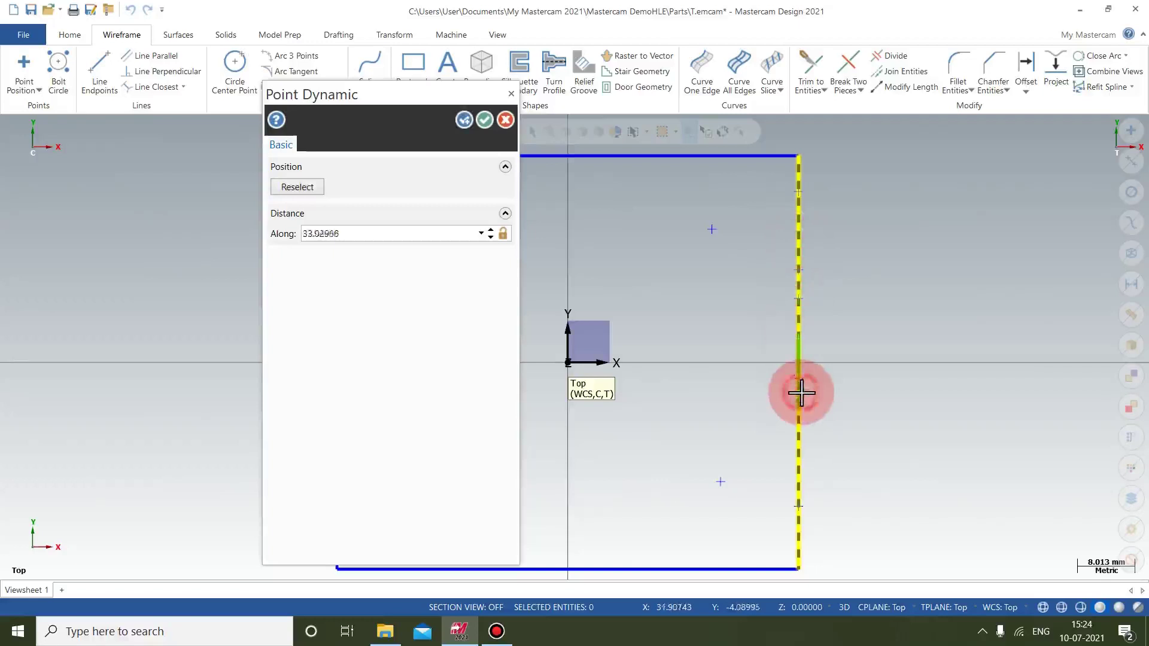
{"action": "left_click", "coordinate": [511, 94]}
Step: Use Point Segment to place points along the rectangle's top edge at a 3 mm spacing
{"action": "left_click", "coordinate": [37, 84]}
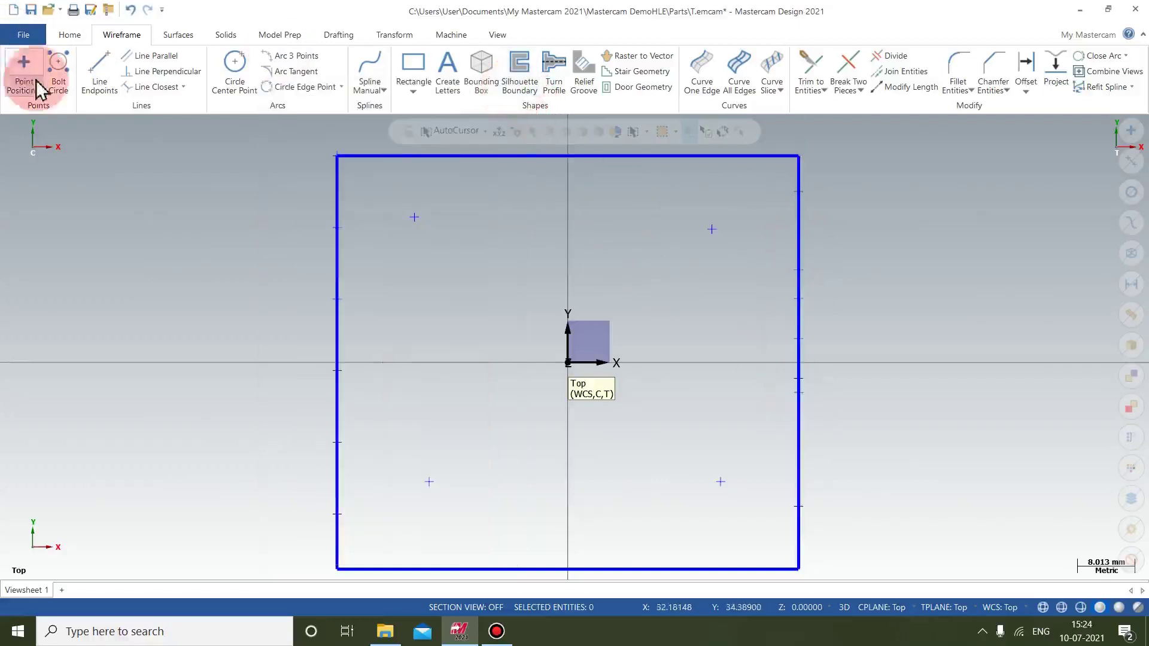
{"action": "left_click", "coordinate": [35, 143]}
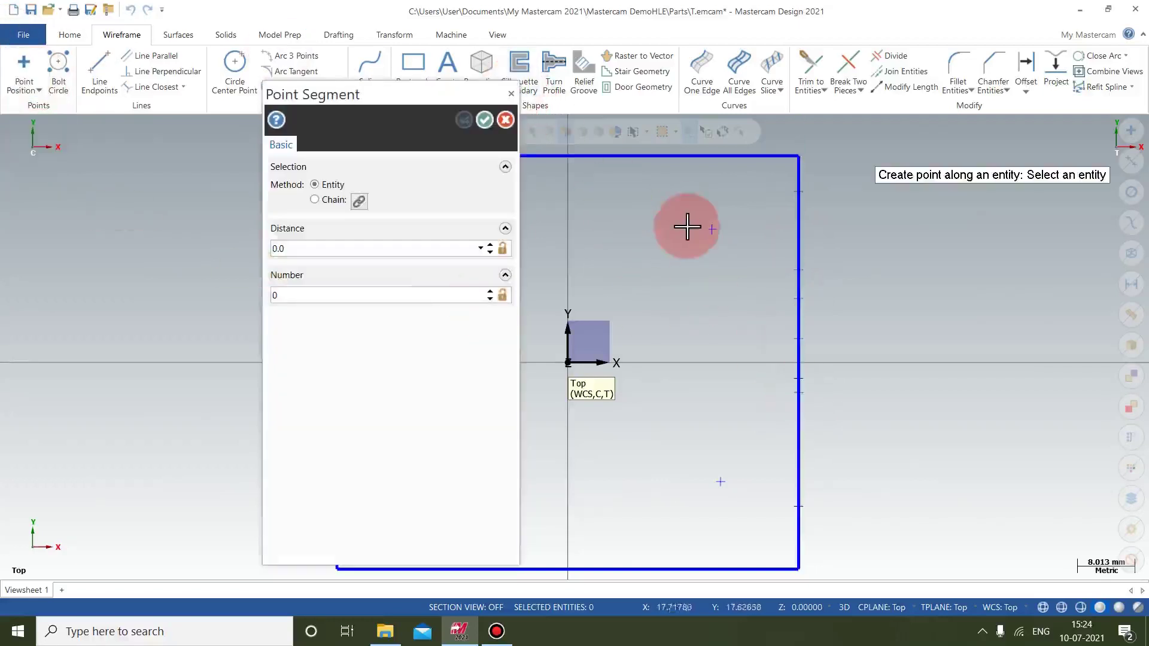
{"action": "left_click", "coordinate": [675, 156]}
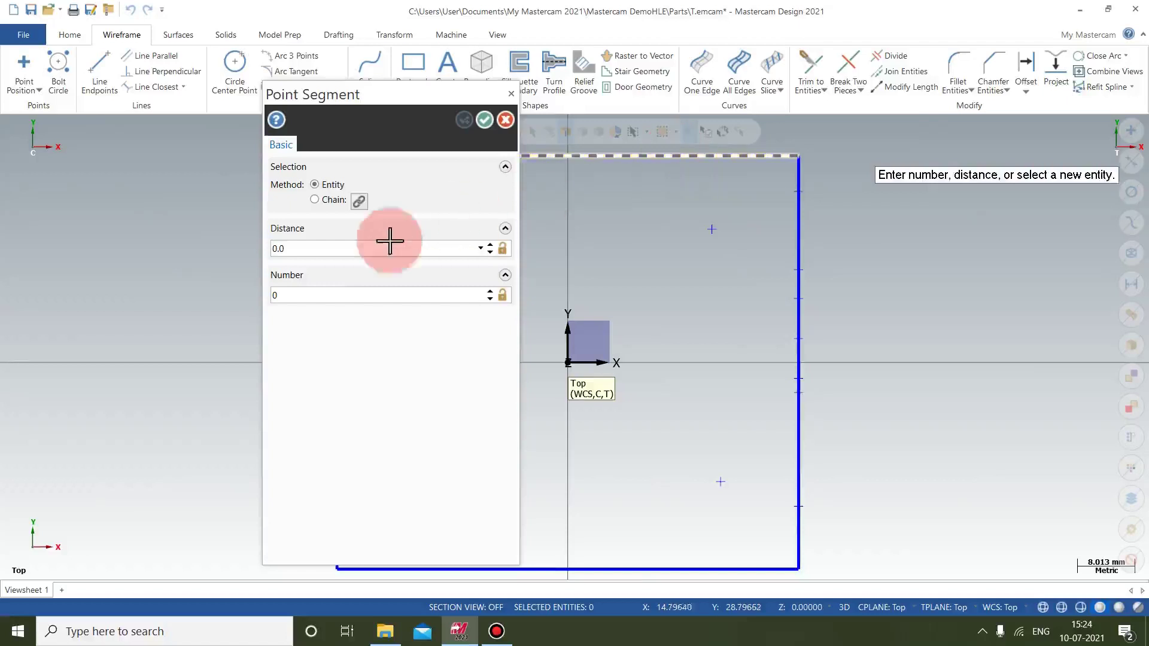
{"action": "left_click", "coordinate": [357, 248]}
{"action": "type", "text": "3"}
{"action": "key", "text": "Return"}
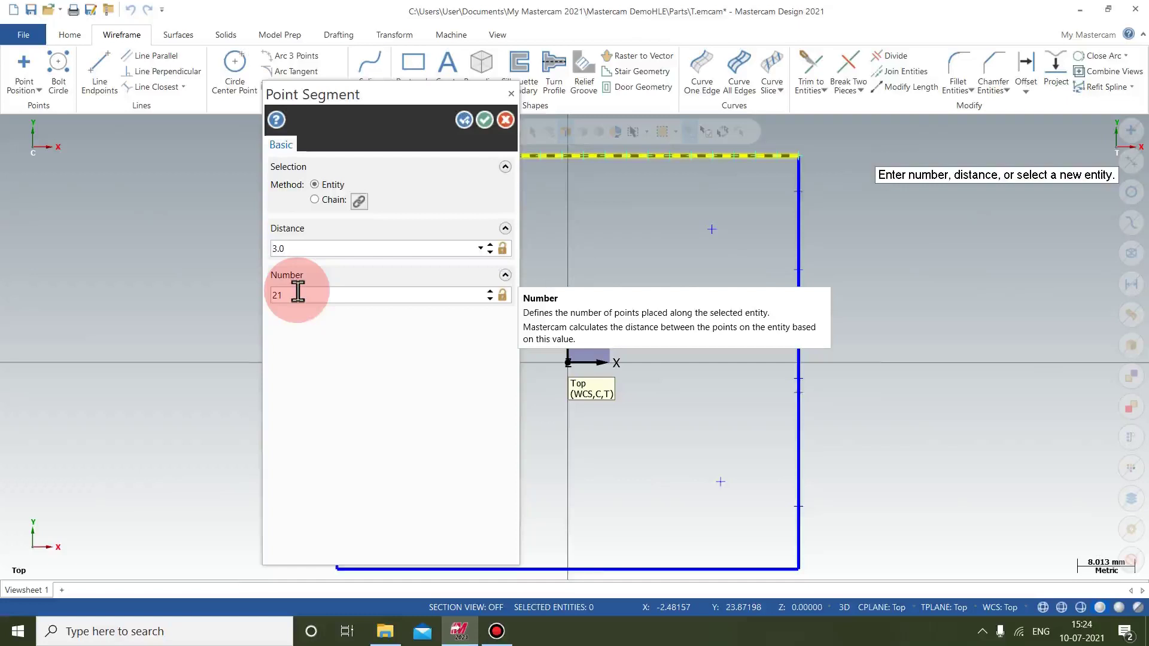
{"action": "left_click", "coordinate": [484, 119]}
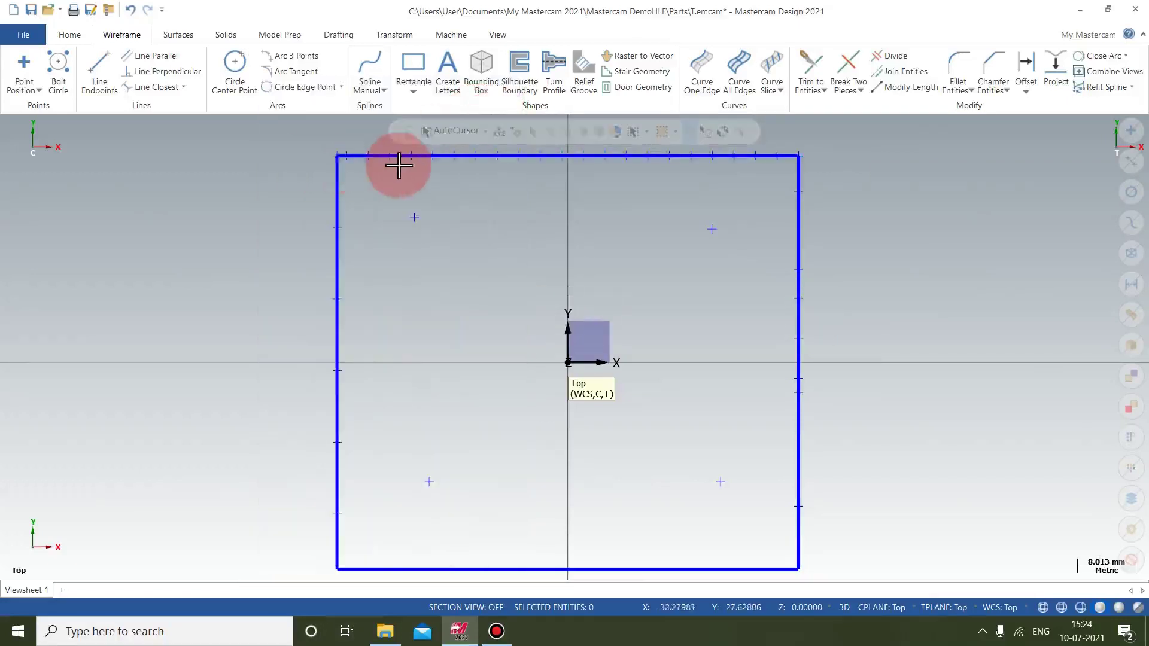
Step: Examine the segment points along the rectangle's top edge up close
{"action": "scroll", "coordinate": [649, 164], "scroll_direction": "up", "scroll_amount": 4}
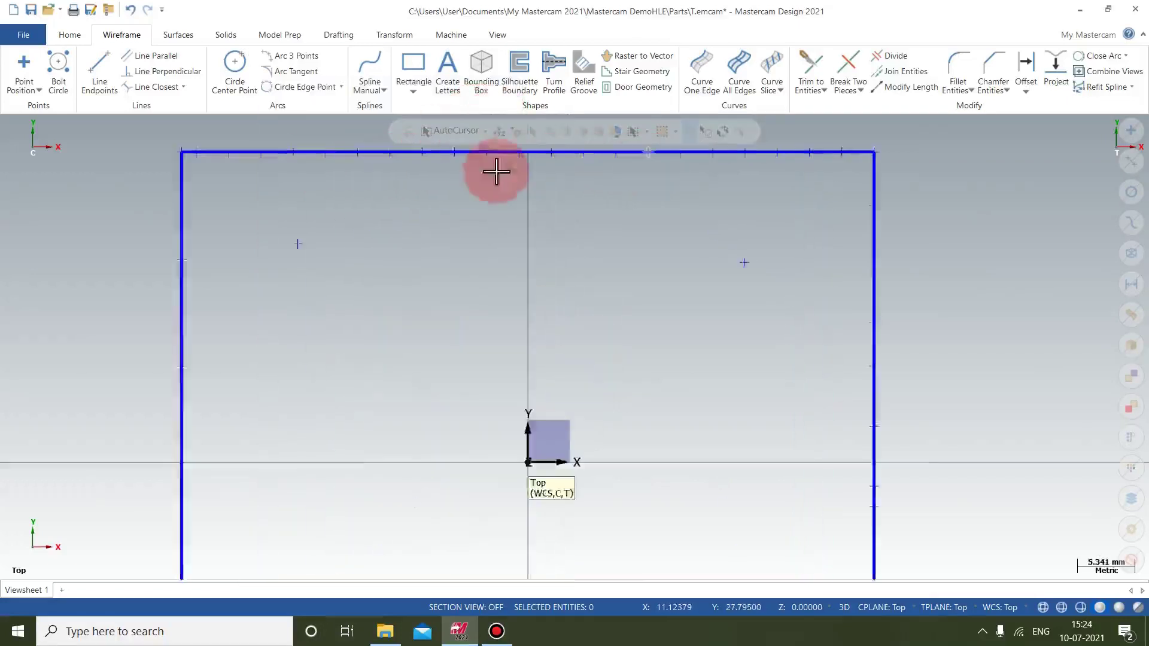
{"action": "scroll", "coordinate": [318, 165], "scroll_direction": "down", "scroll_amount": 6}
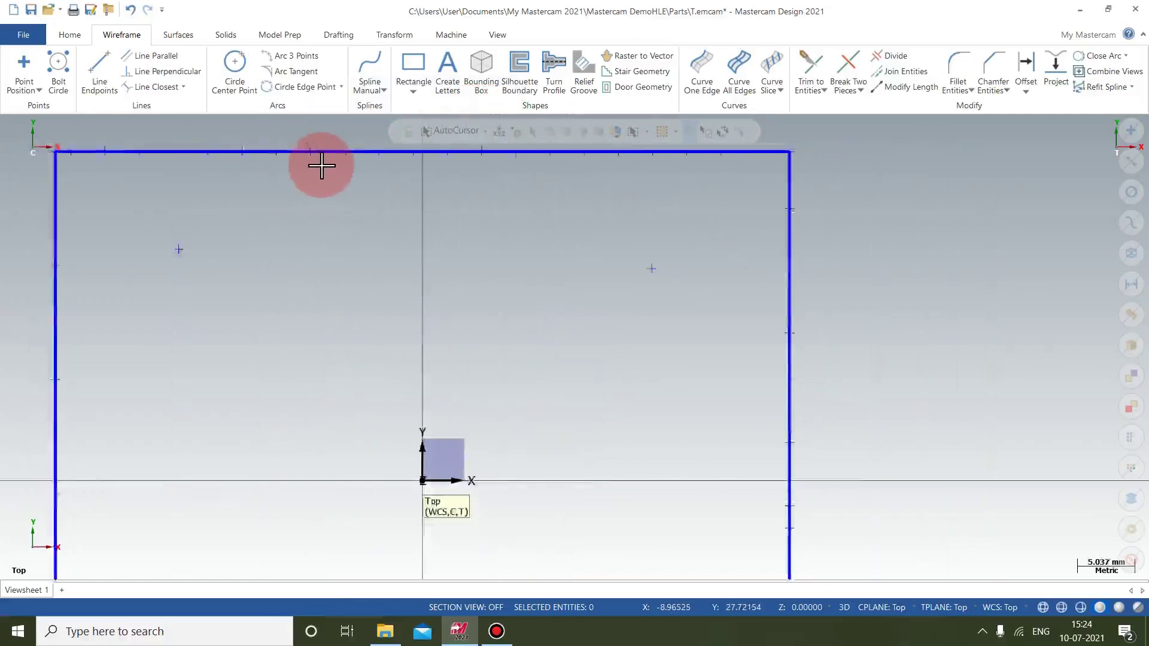
{"action": "right_click", "coordinate": [147, 166]}
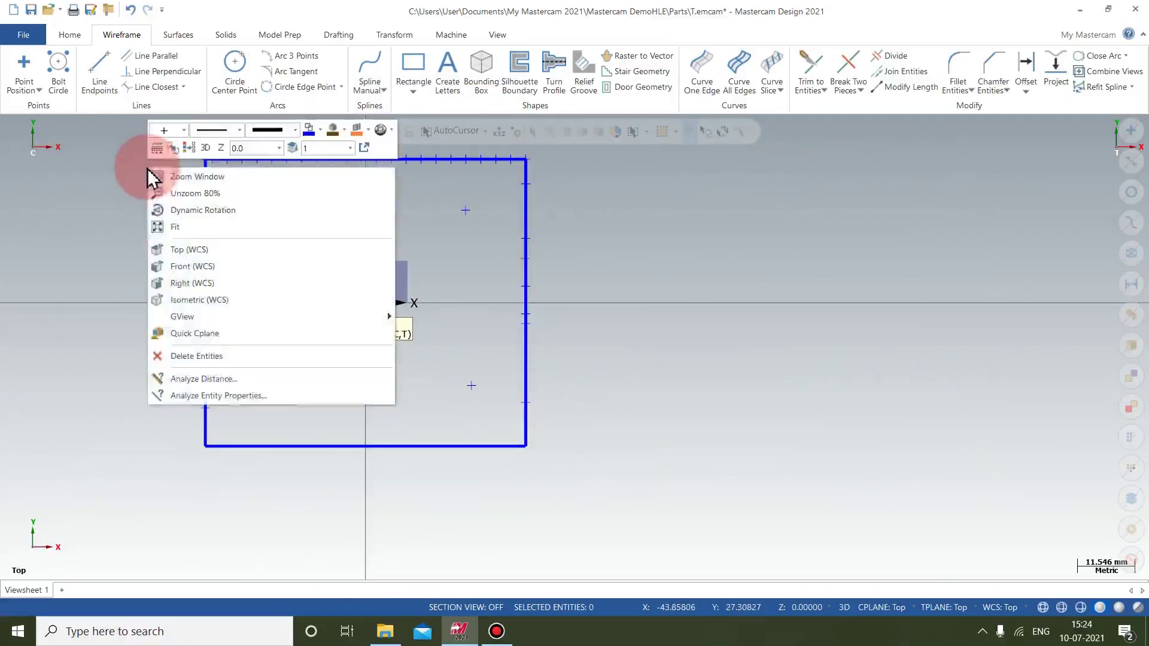
{"action": "left_click", "coordinate": [110, 246]}
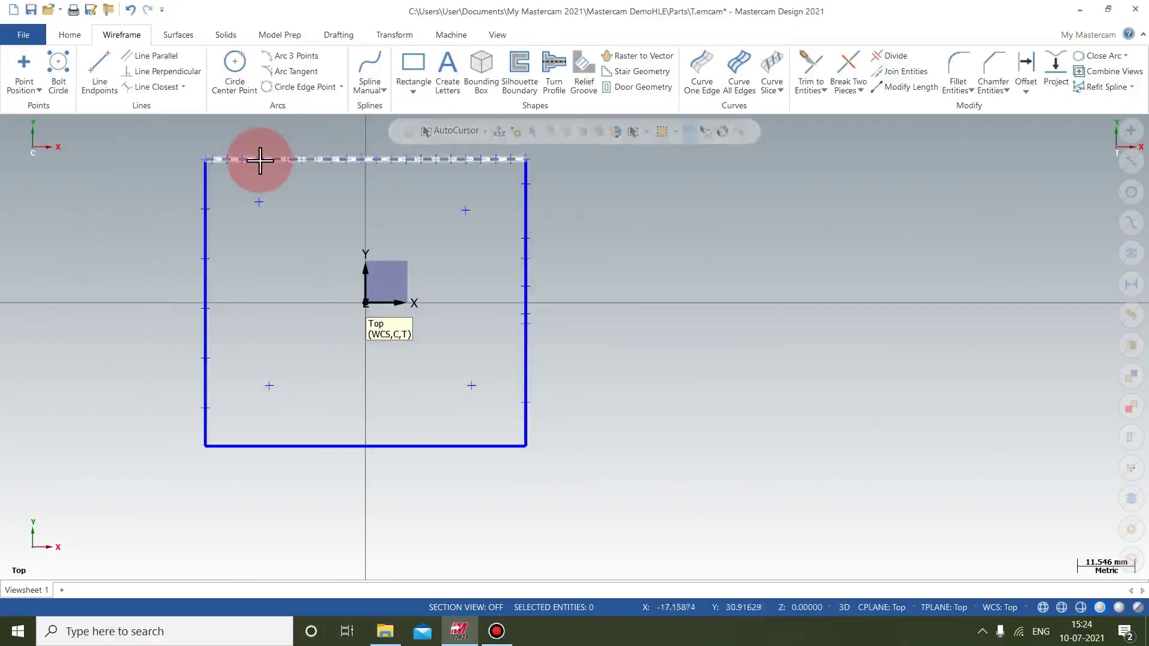
{"action": "scroll", "coordinate": [259, 160], "scroll_direction": "up", "scroll_amount": 2}
{"action": "scroll", "coordinate": [260, 160], "scroll_direction": "up", "scroll_amount": 1}
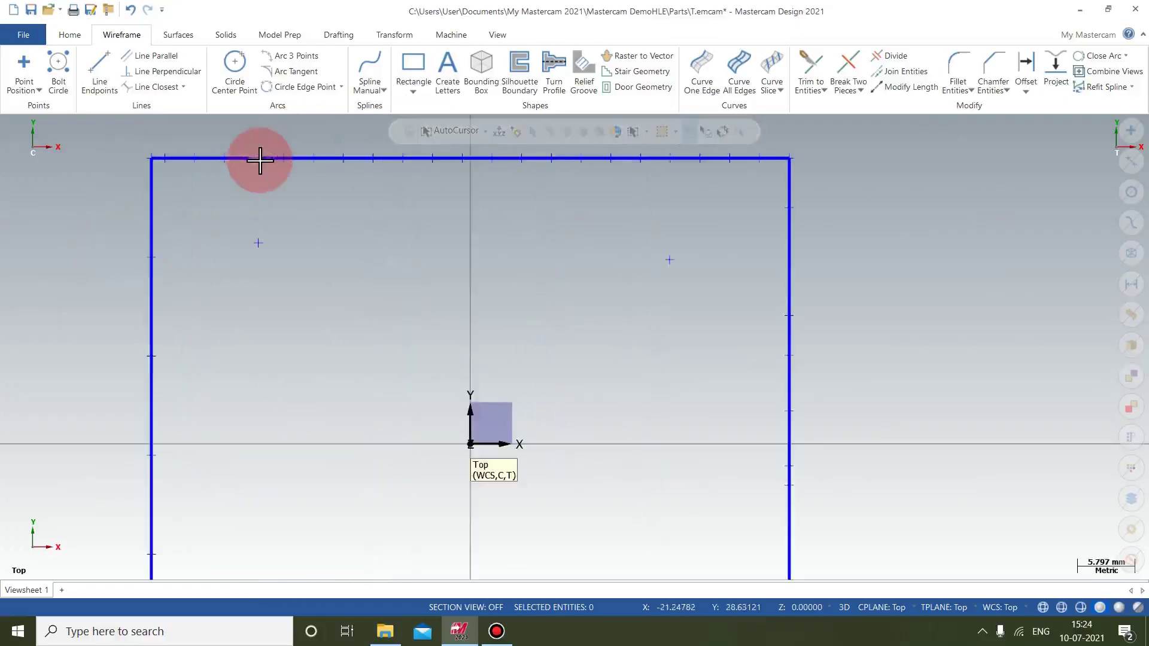
{"action": "scroll", "coordinate": [260, 160], "scroll_direction": "down", "scroll_amount": 1}
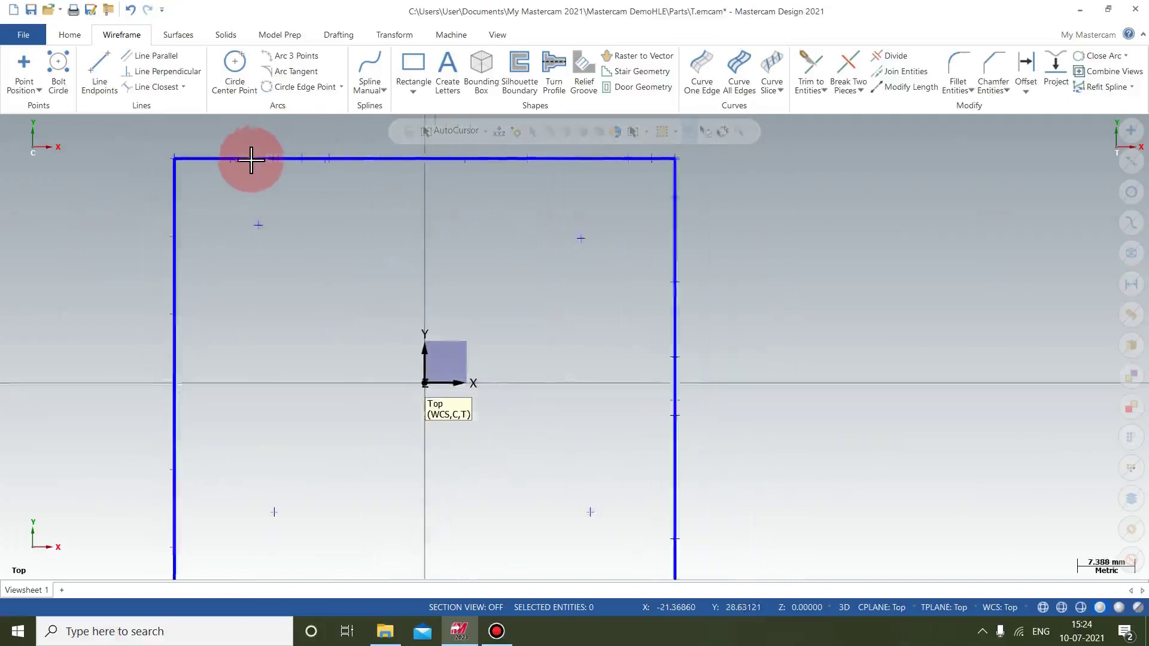
{"action": "left_click", "coordinate": [111, 89]}
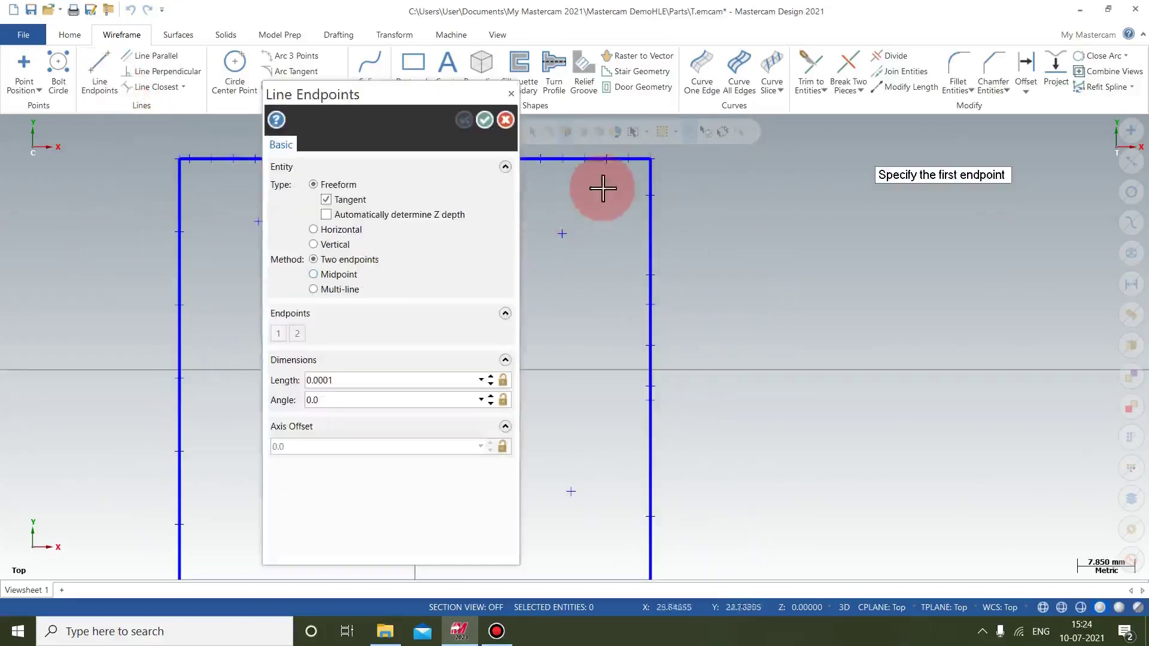
{"action": "left_click", "coordinate": [629, 159]}
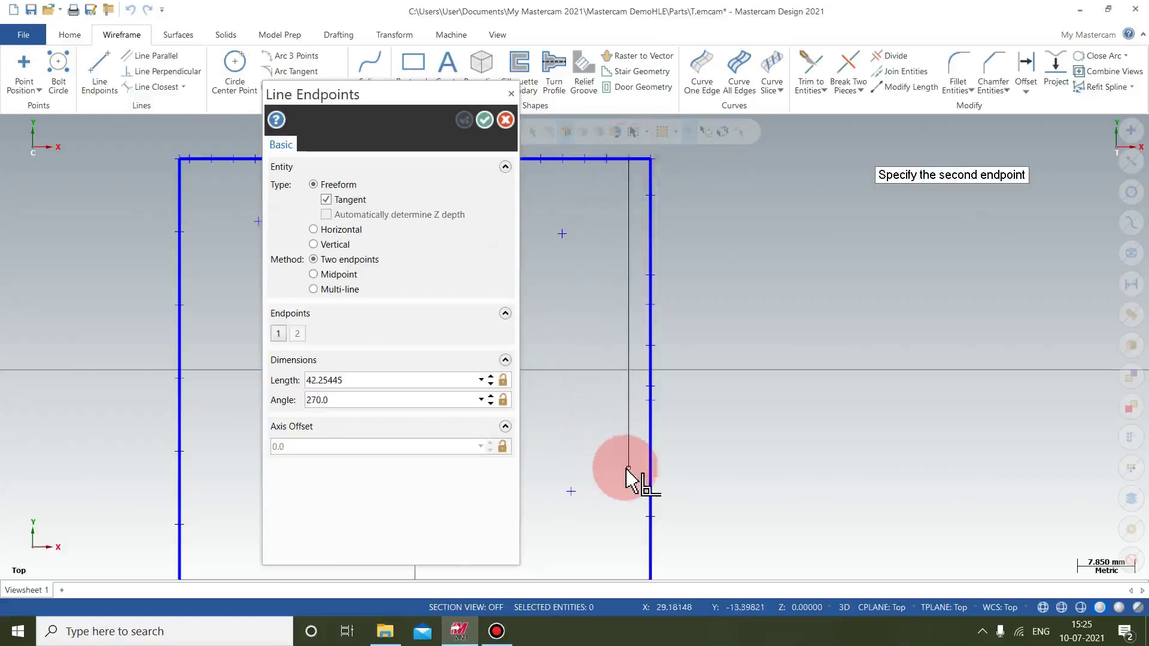
{"action": "scroll", "coordinate": [628, 469], "scroll_direction": "down", "scroll_amount": 4}
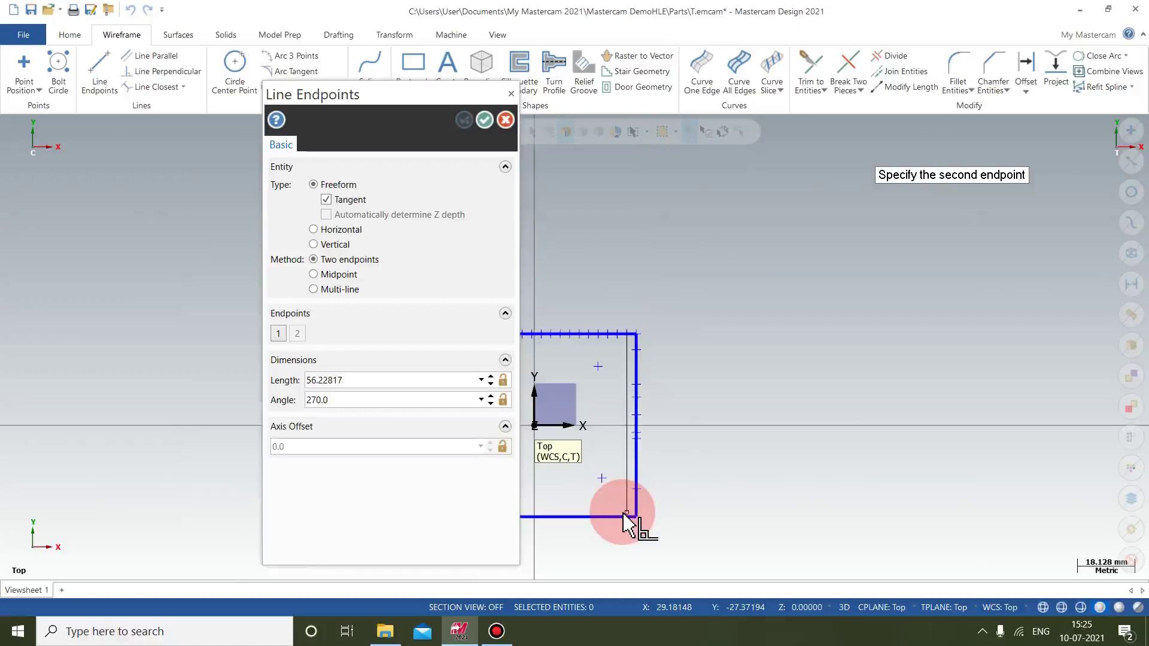
{"action": "left_click", "coordinate": [511, 94]}
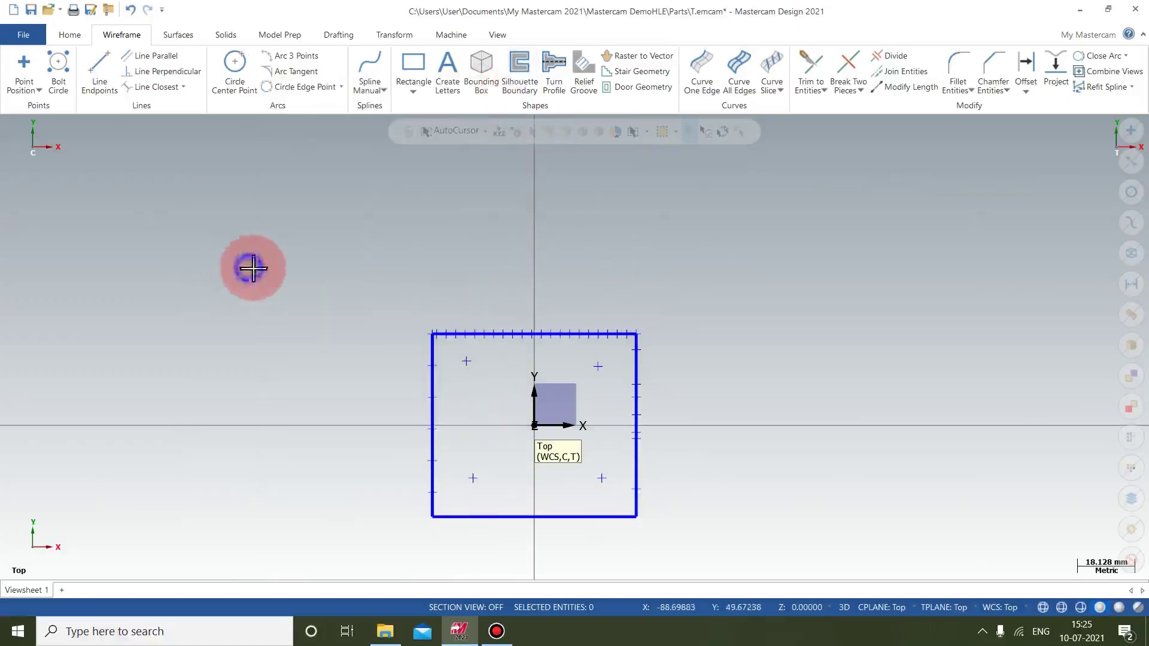
{"action": "right_click", "coordinate": [253, 268]}
{"action": "left_click", "coordinate": [292, 332]}
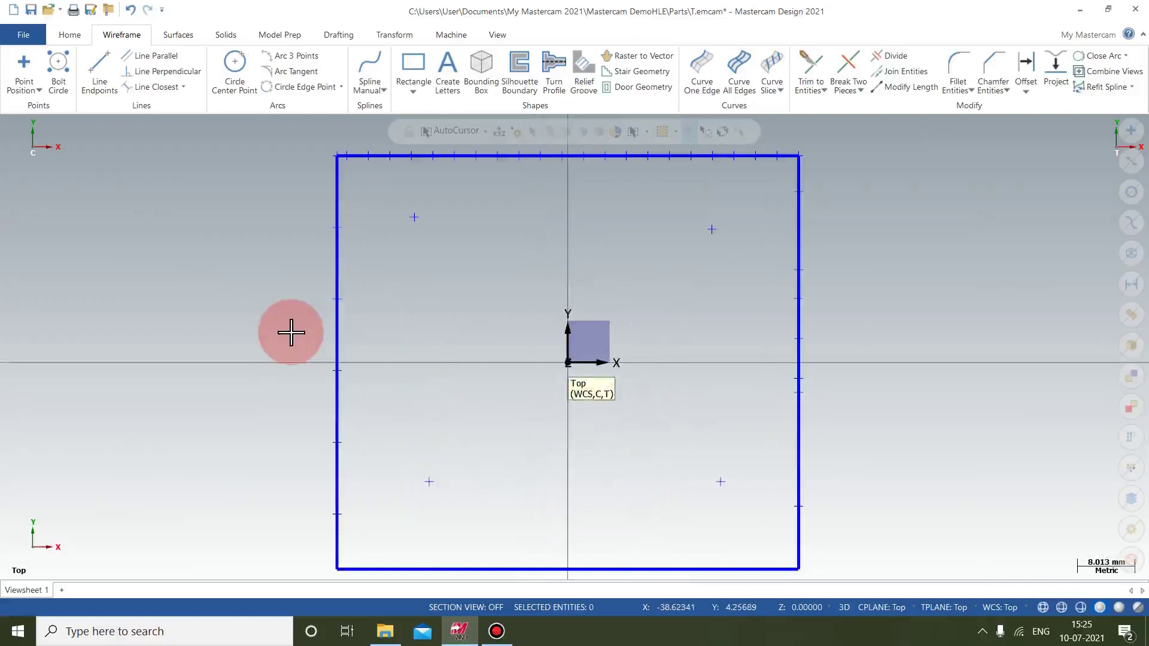
Step: Try Point Endpoints on all the visible rectangle edges and undo the most recent point creation
{"action": "left_click", "coordinate": [37, 90]}
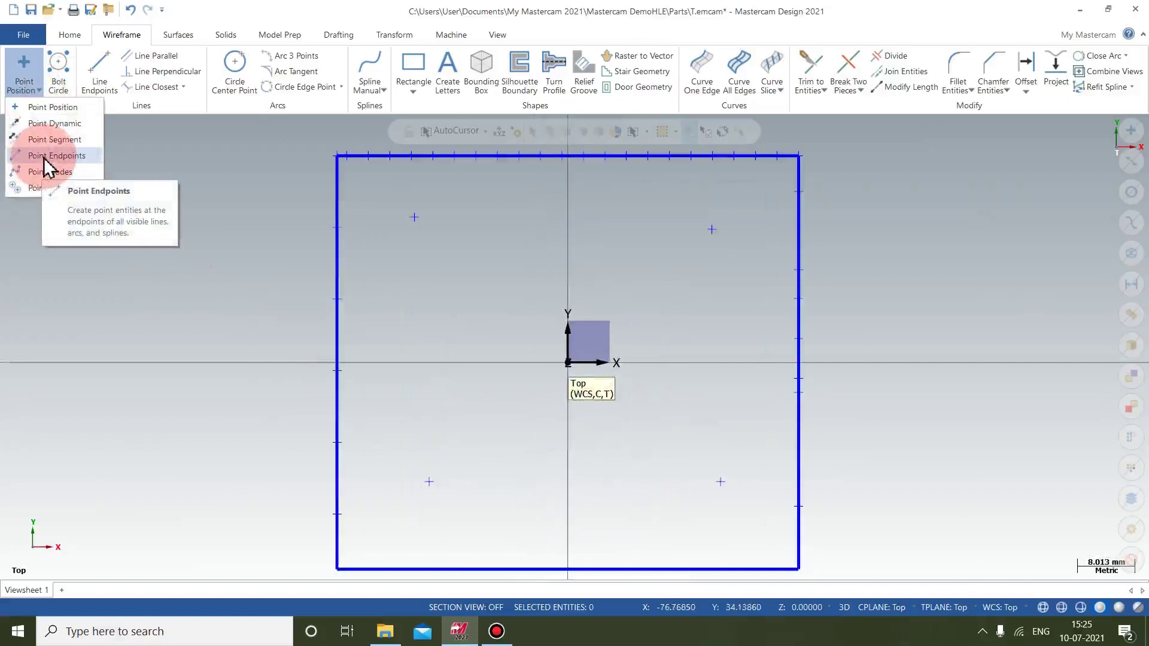
{"action": "left_click", "coordinate": [44, 157]}
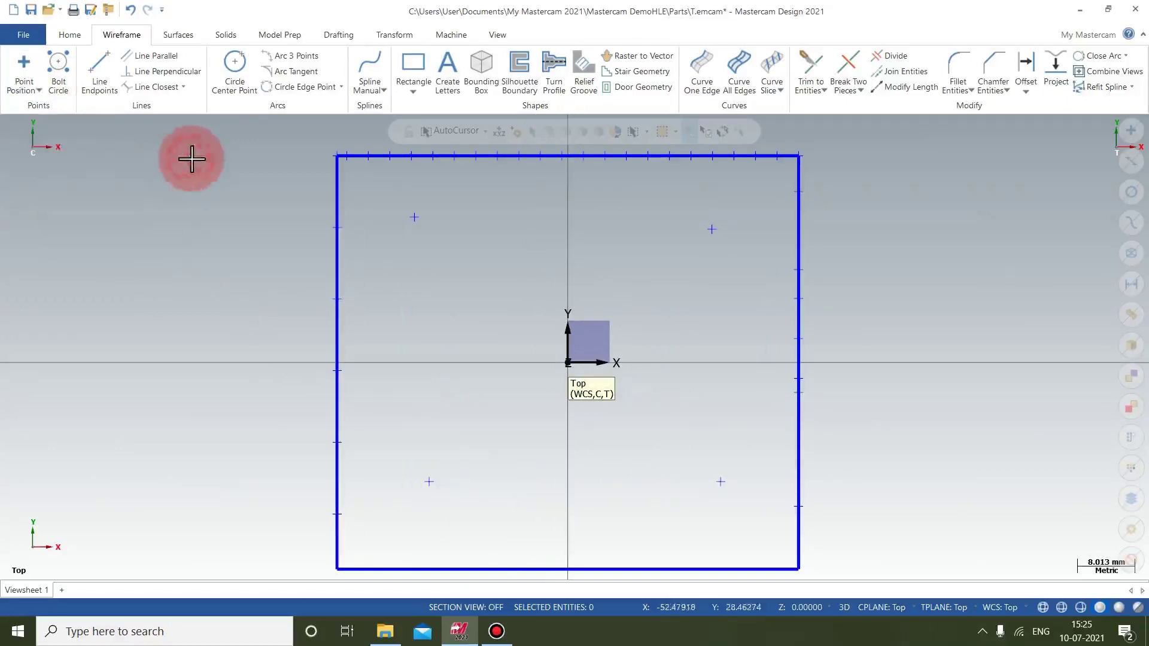
{"action": "left_click", "coordinate": [131, 10]}
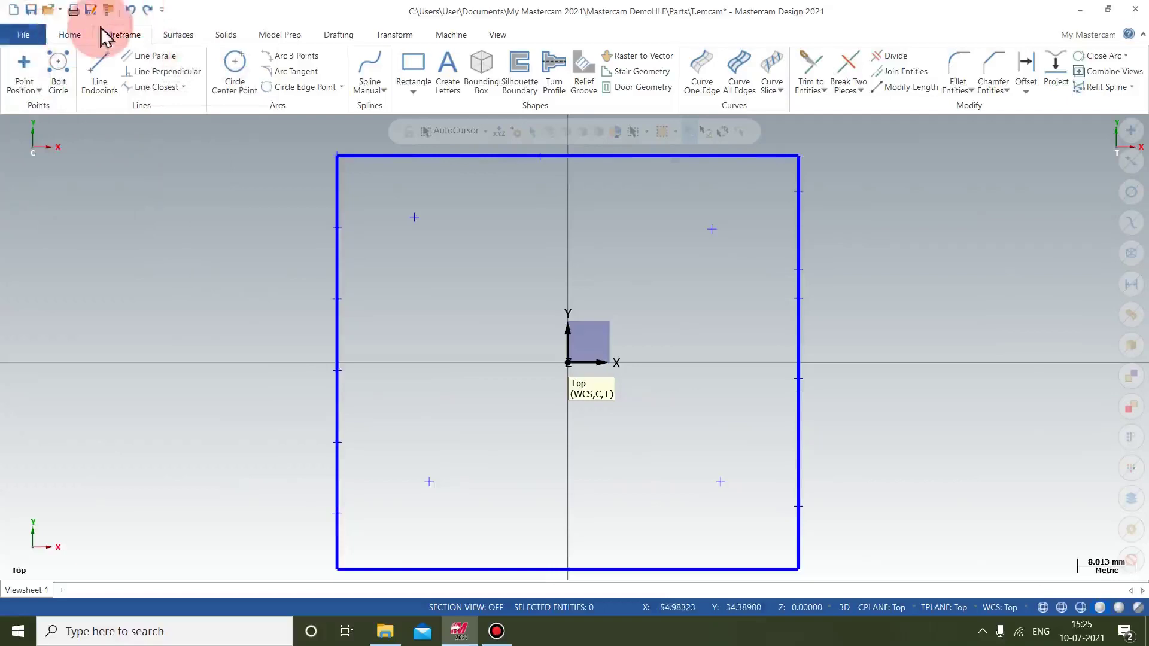
Step: Start a new empty part and discard the changes to T.emcam
{"action": "left_click", "coordinate": [29, 37]}
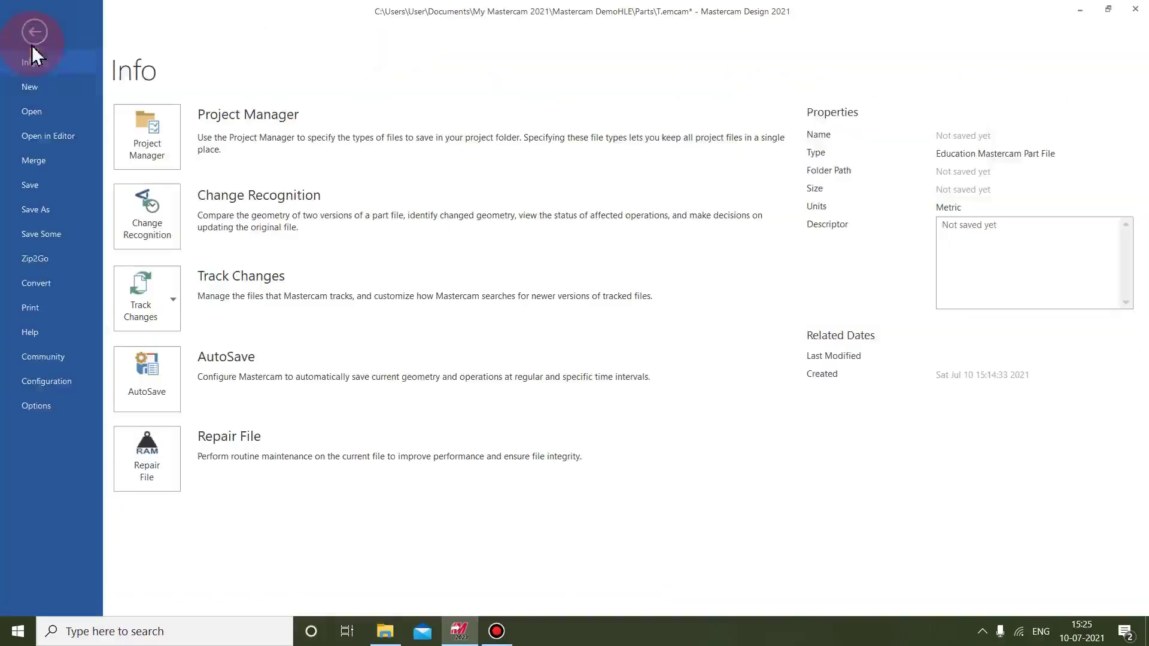
{"action": "left_click", "coordinate": [31, 87]}
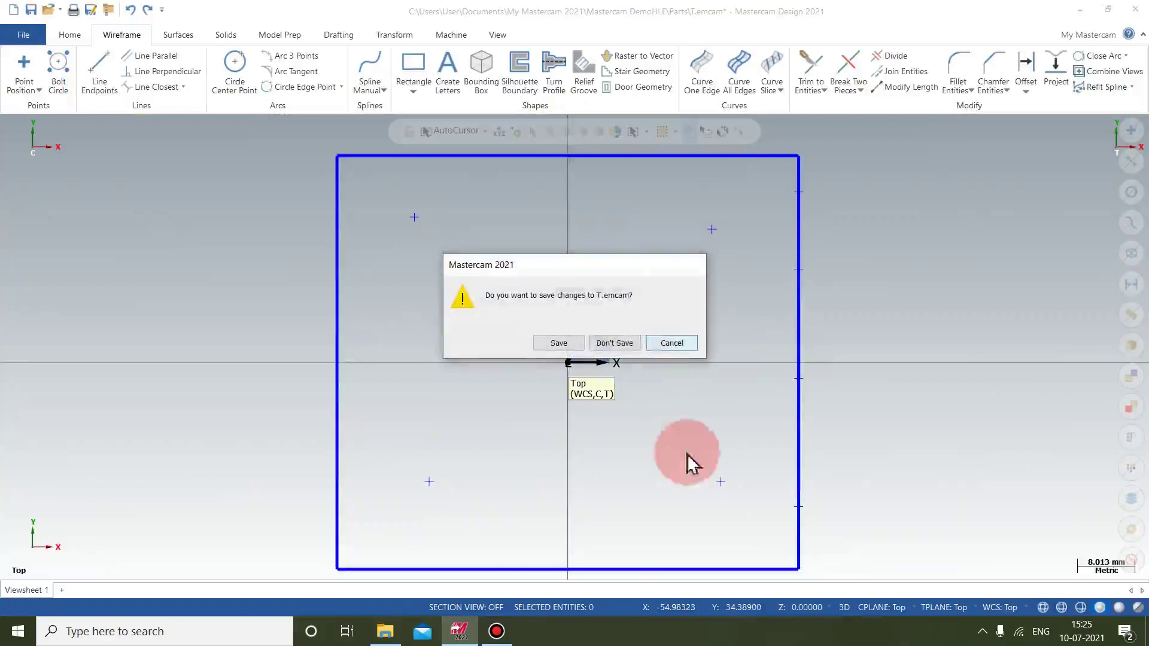
{"action": "left_click", "coordinate": [617, 343]}
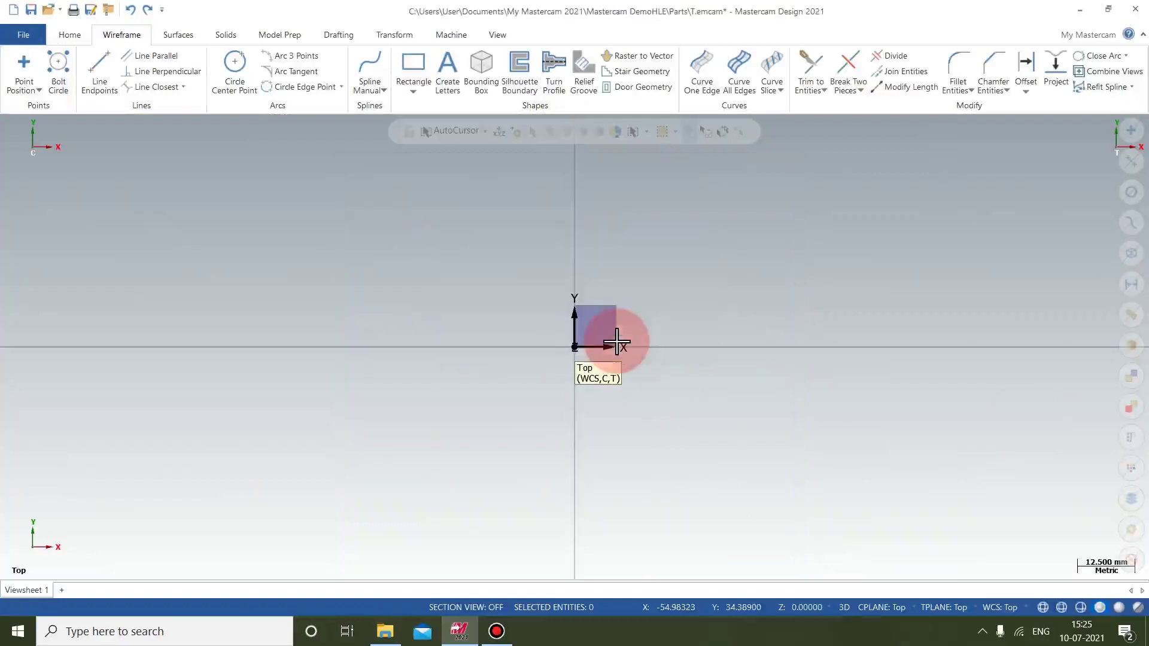
Step: Draw a freehand, nearly vertical two-endpoint line crossing the X axis, with its upper end at about X 34, Y 31.5
{"action": "left_click", "coordinate": [102, 90]}
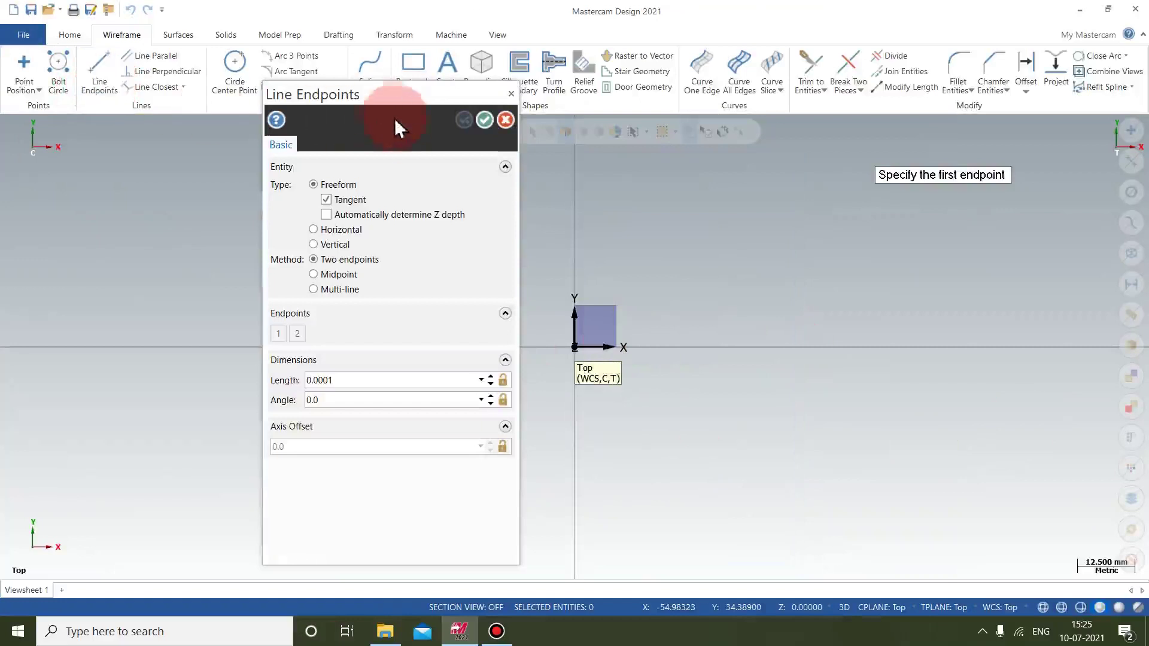
{"action": "left_click_drag", "start_coordinate": [376, 98], "coordinate": [131, 135]}
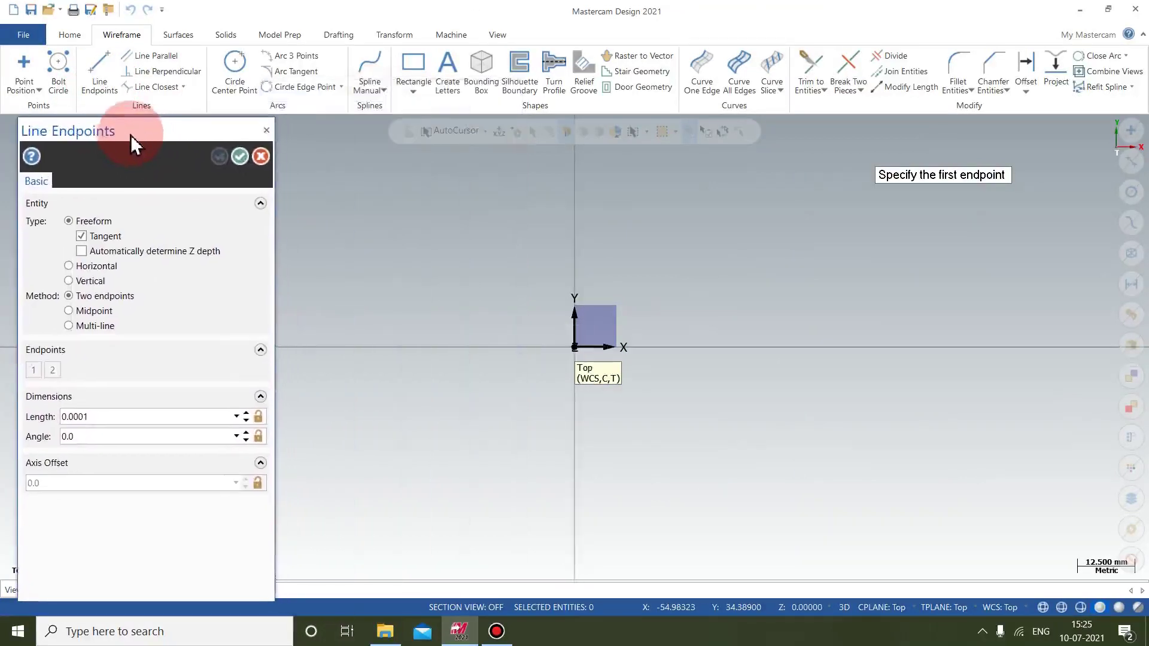
{"action": "left_click", "coordinate": [728, 203]}
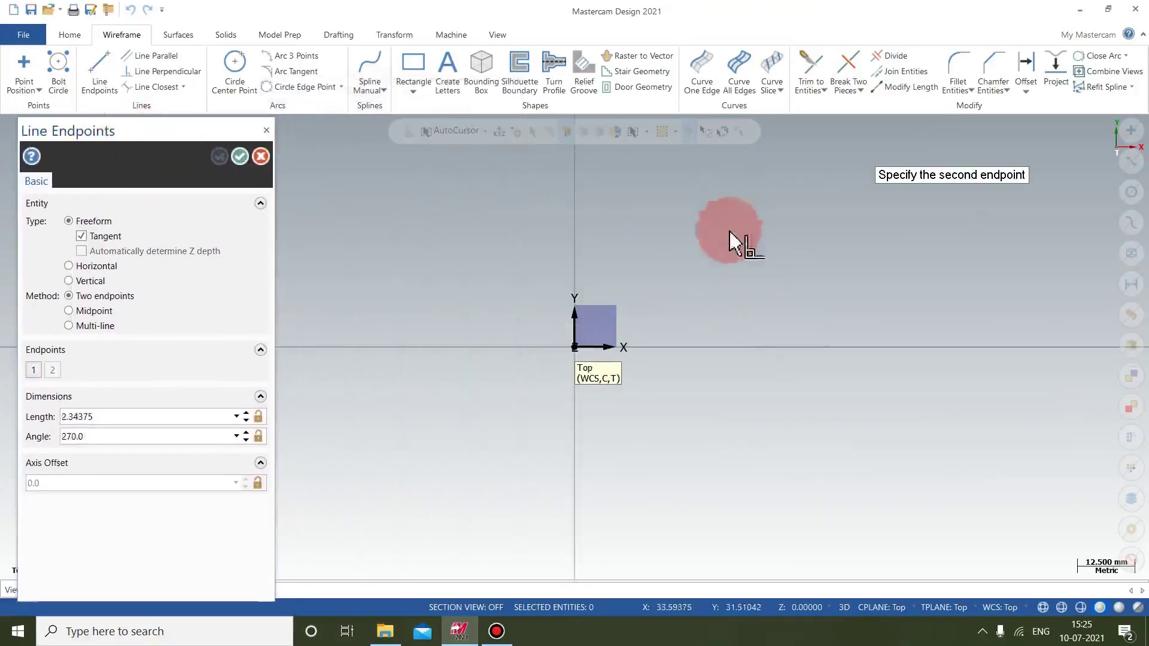
{"action": "left_click", "coordinate": [740, 477]}
{"action": "left_click", "coordinate": [240, 156]}
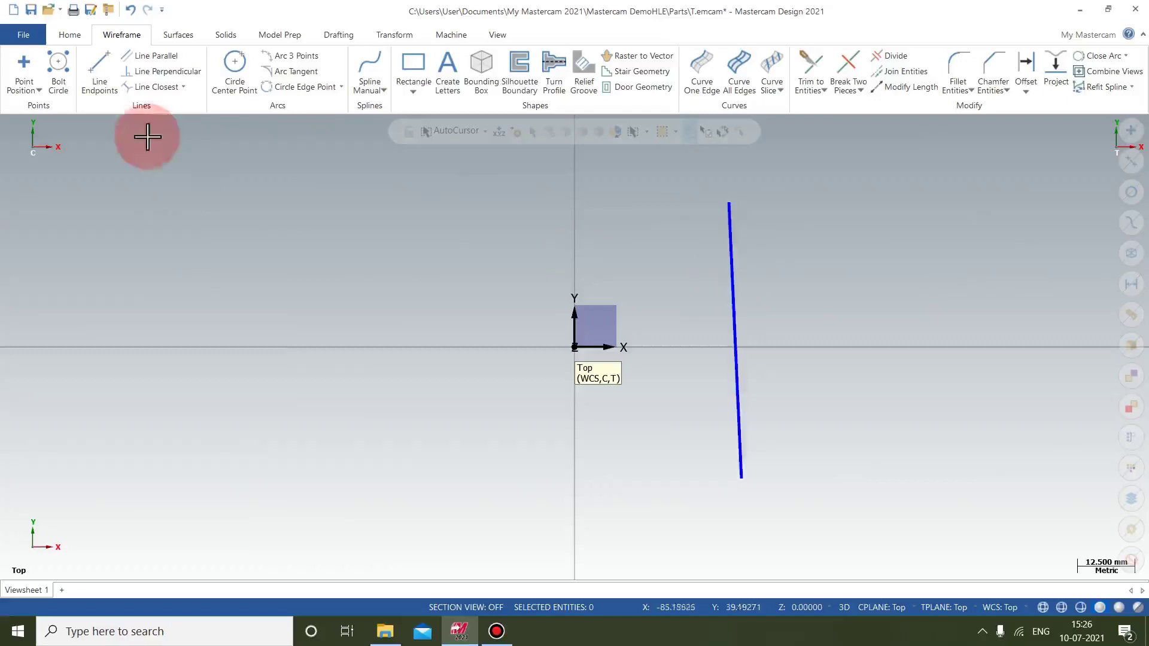
Step: Use Point Endpoints to create points at both ends of the nearly vertical line
{"action": "left_click", "coordinate": [30, 88]}
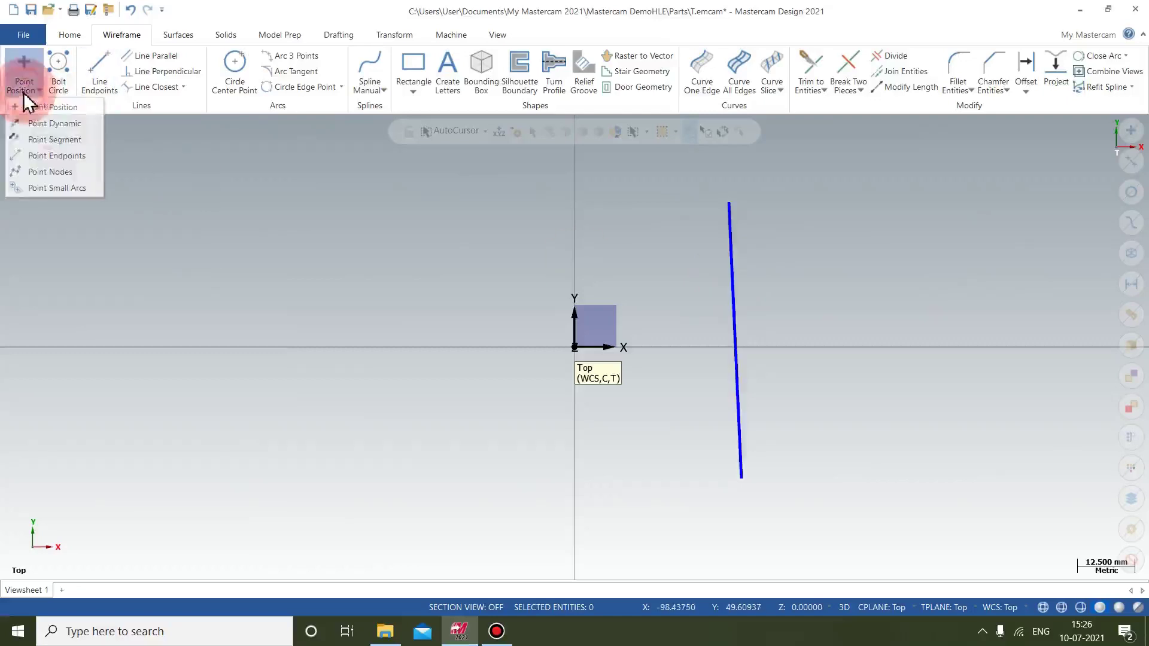
{"action": "left_click", "coordinate": [38, 160]}
{"action": "scroll", "coordinate": [734, 198], "scroll_direction": "up", "scroll_amount": 1}
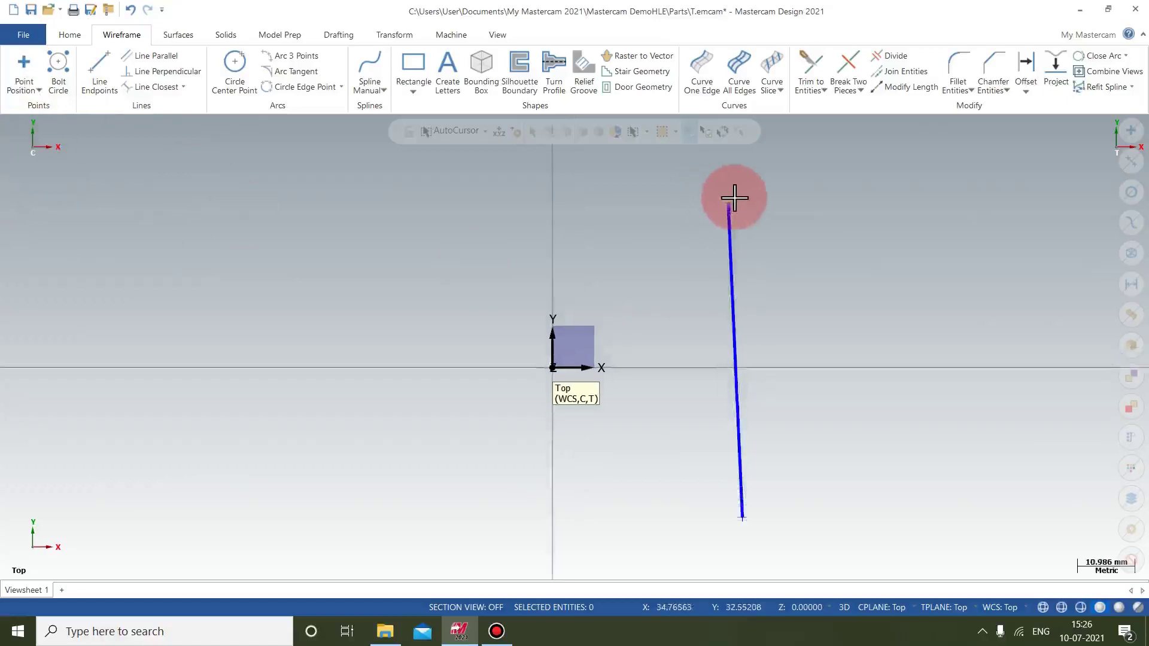
{"action": "scroll", "coordinate": [732, 207], "scroll_direction": "up", "scroll_amount": 1}
{"action": "scroll", "coordinate": [725, 194], "scroll_direction": "up", "scroll_amount": 1}
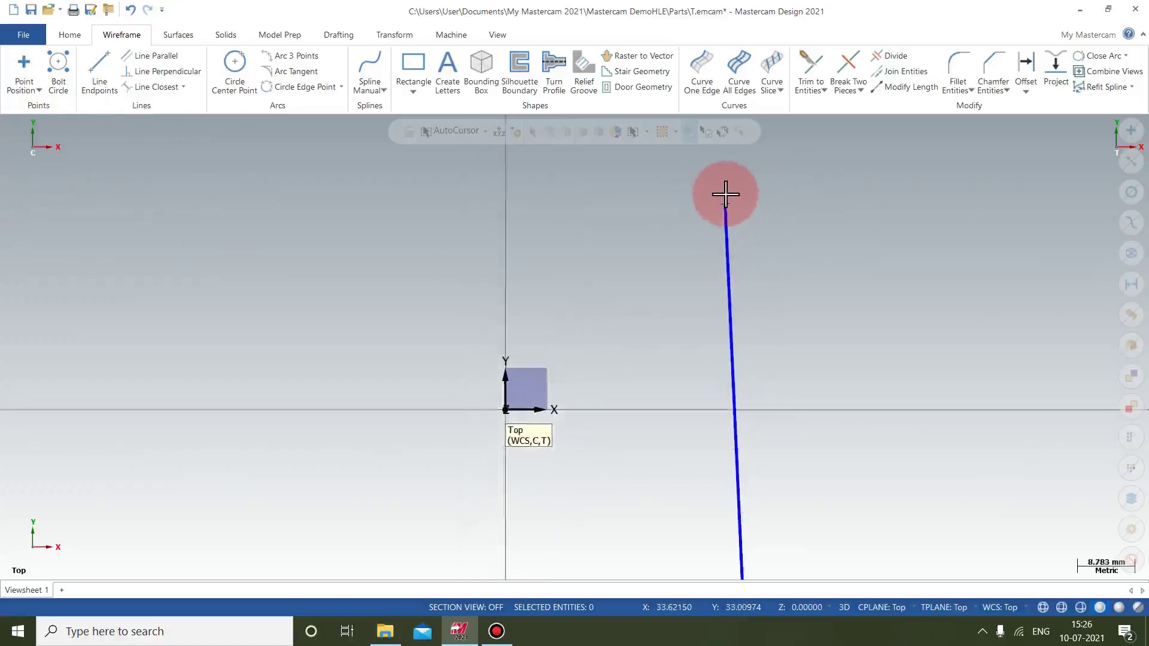
{"action": "scroll", "coordinate": [725, 194], "scroll_direction": "down", "scroll_amount": 2}
{"action": "scroll", "coordinate": [828, 392], "scroll_direction": "up", "scroll_amount": 3}
{"action": "scroll", "coordinate": [741, 253], "scroll_direction": "down", "scroll_amount": 4}
{"action": "right_click", "coordinate": [357, 206]}
{"action": "left_click", "coordinate": [380, 266]}
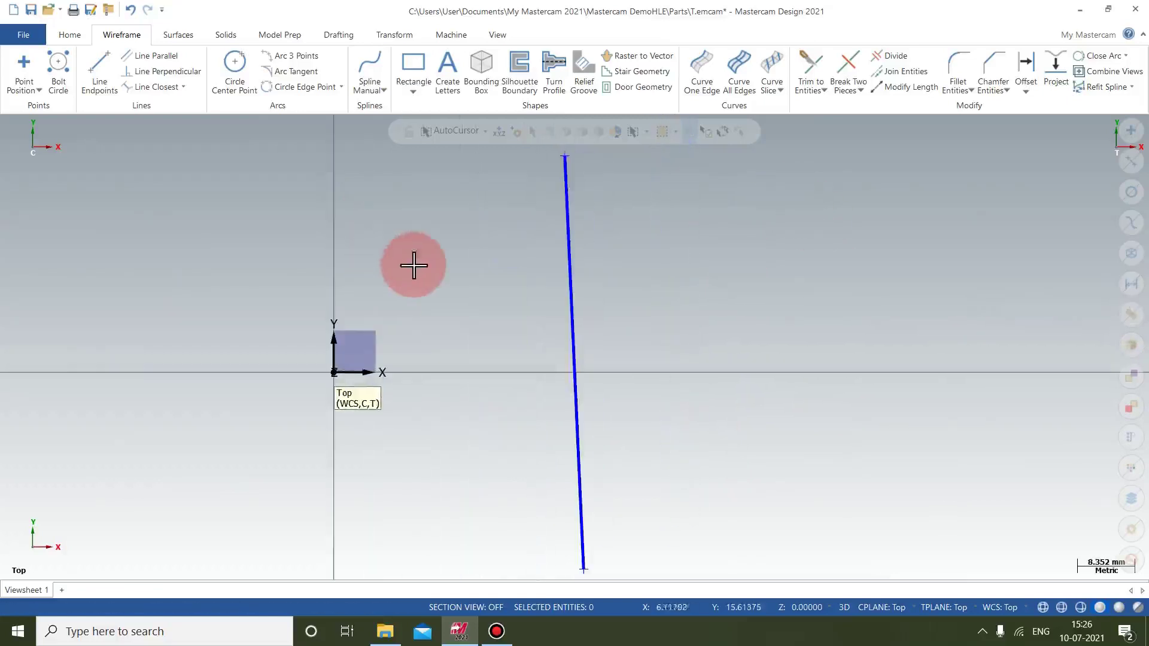
{"action": "left_click", "coordinate": [565, 157]}
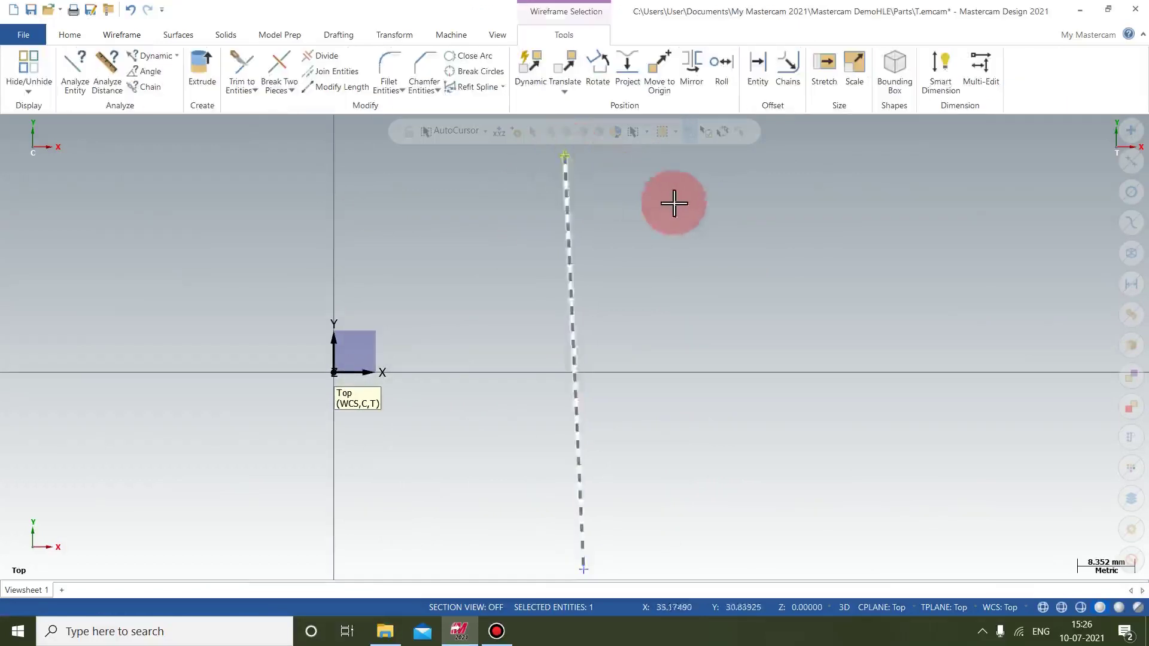
{"action": "left_click", "coordinate": [120, 36]}
{"action": "left_click", "coordinate": [90, 84]}
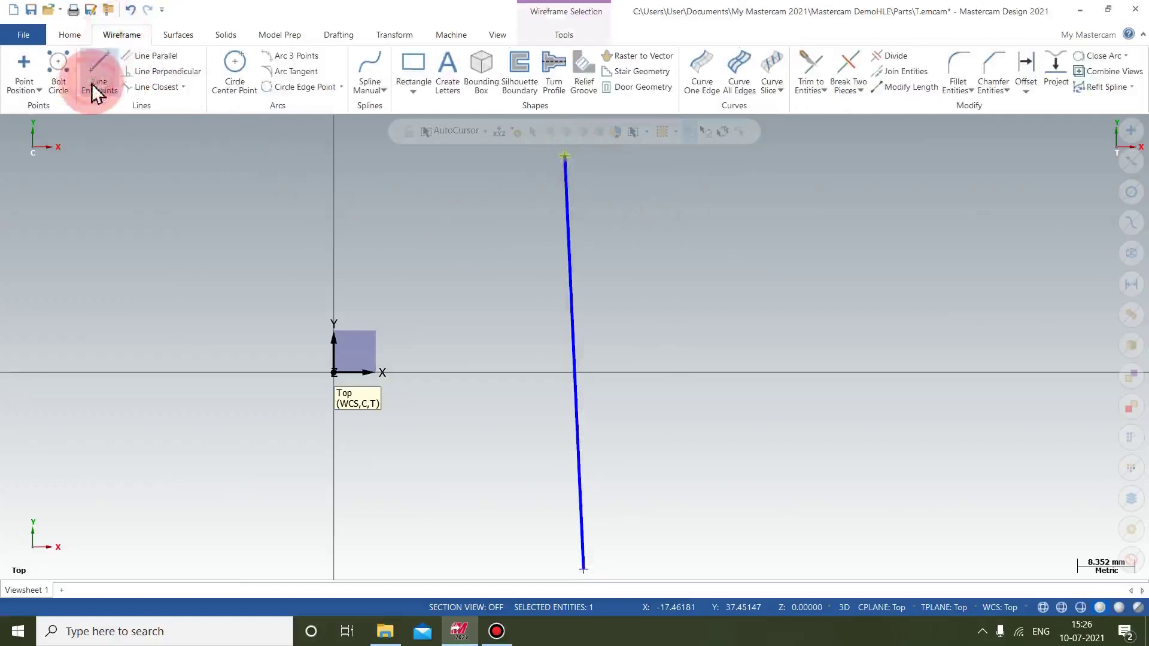
{"action": "left_click", "coordinate": [565, 155]}
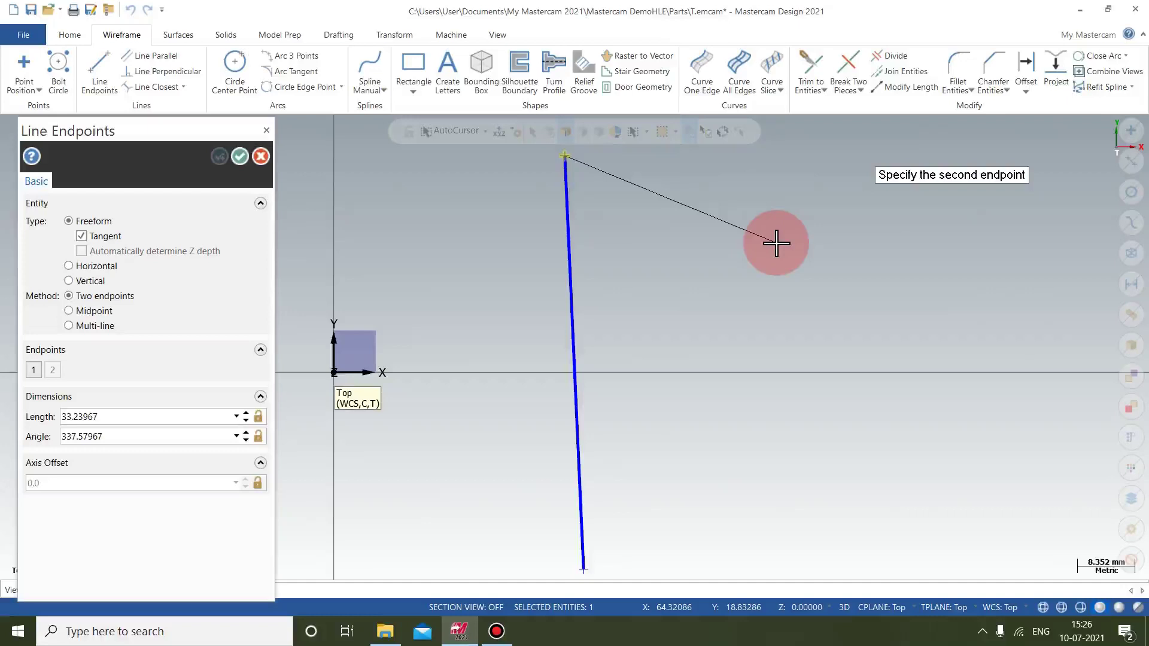
{"action": "left_click", "coordinate": [267, 131]}
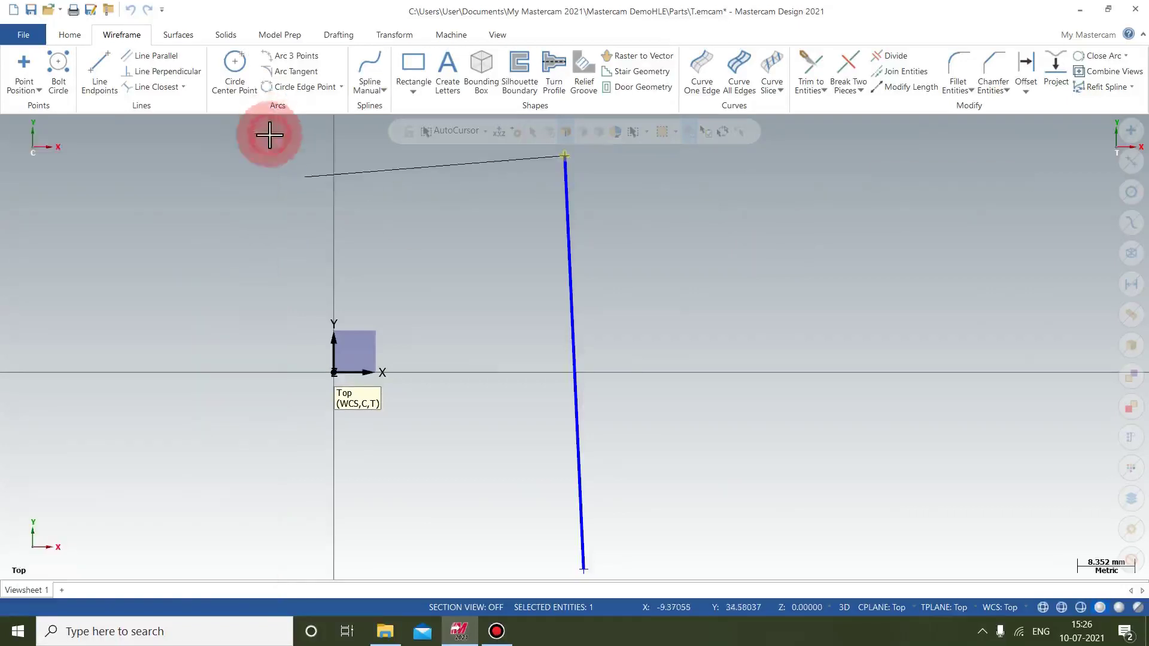
Step: Draw a center-anchored rectangle about 58 mm wide and 44 mm high that overlaps the upper part of the line
{"action": "left_click", "coordinate": [120, 36]}
{"action": "left_click", "coordinate": [408, 71]}
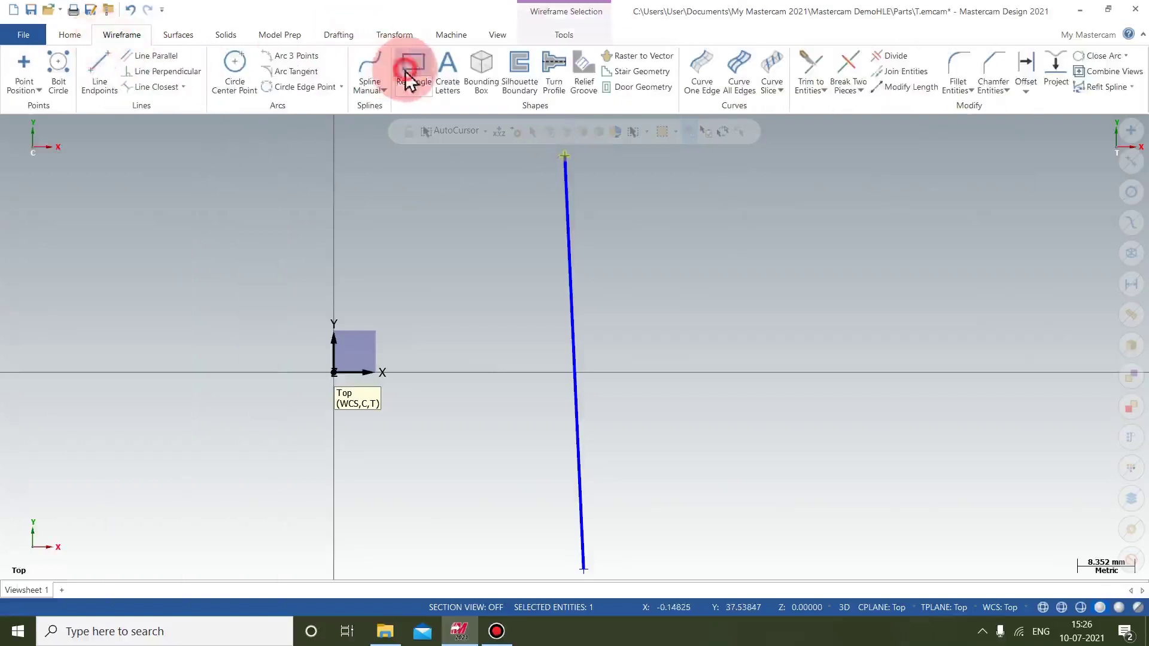
{"action": "left_click", "coordinate": [724, 239]}
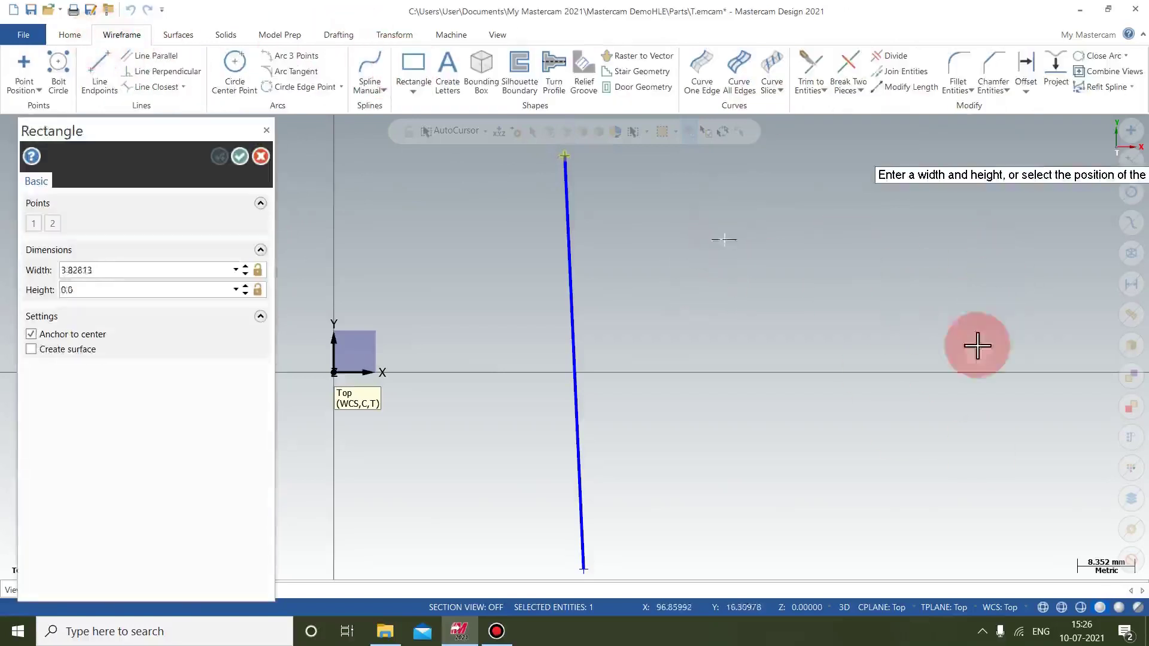
{"action": "left_click", "coordinate": [925, 389]}
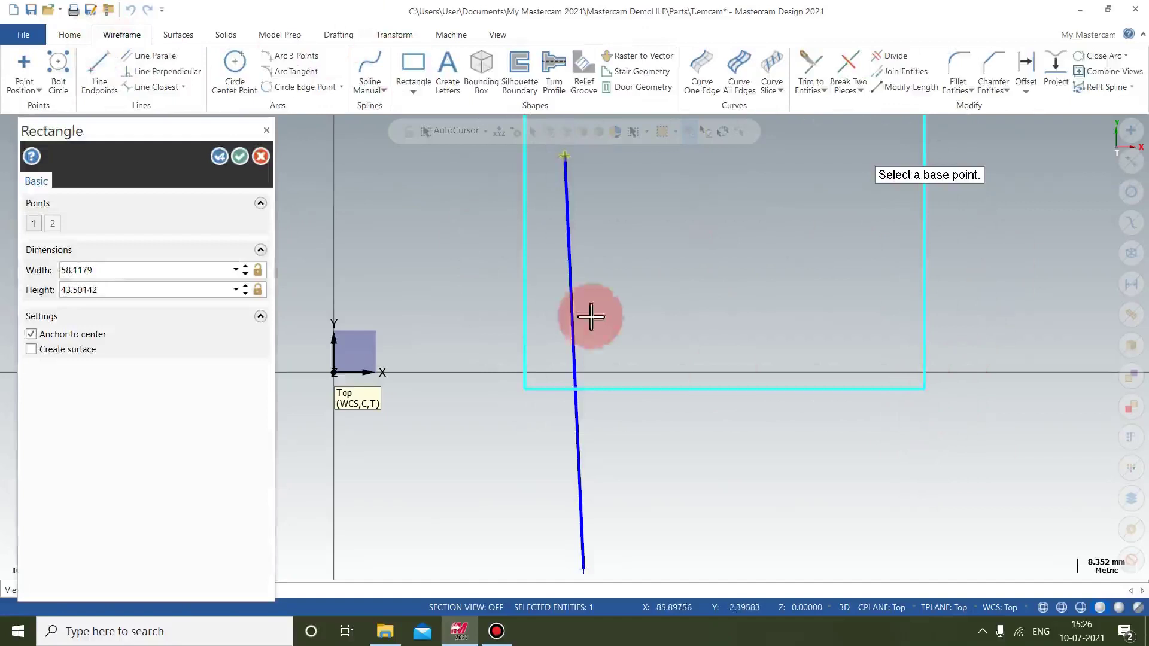
{"action": "right_click", "coordinate": [436, 223]}
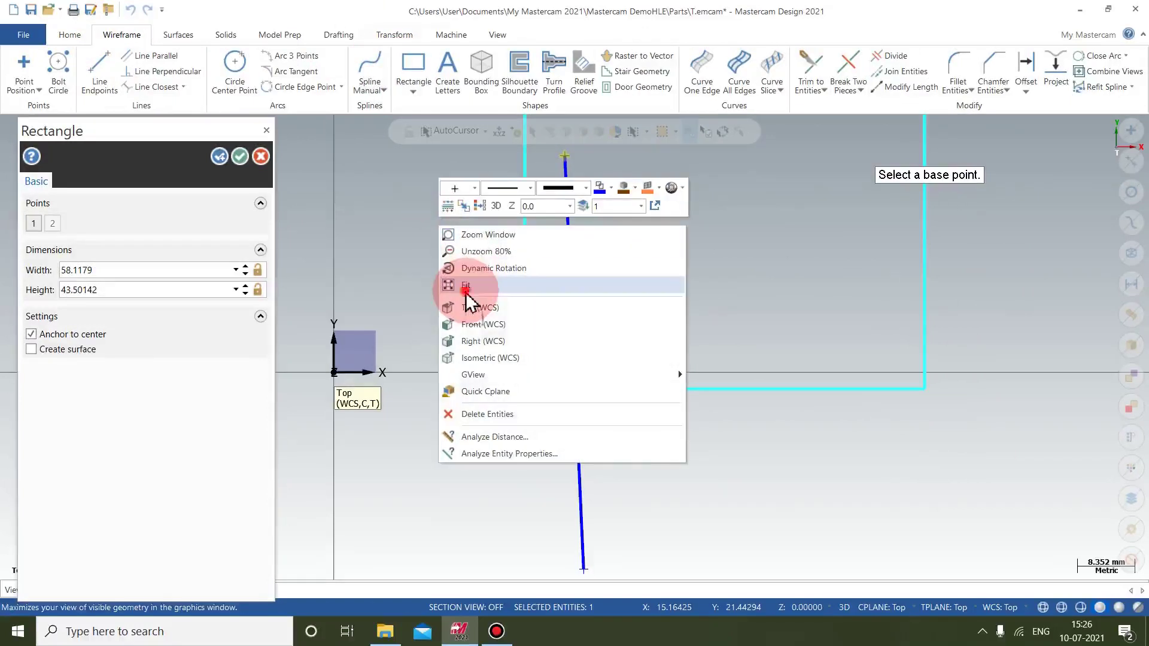
{"action": "left_click", "coordinate": [466, 286]}
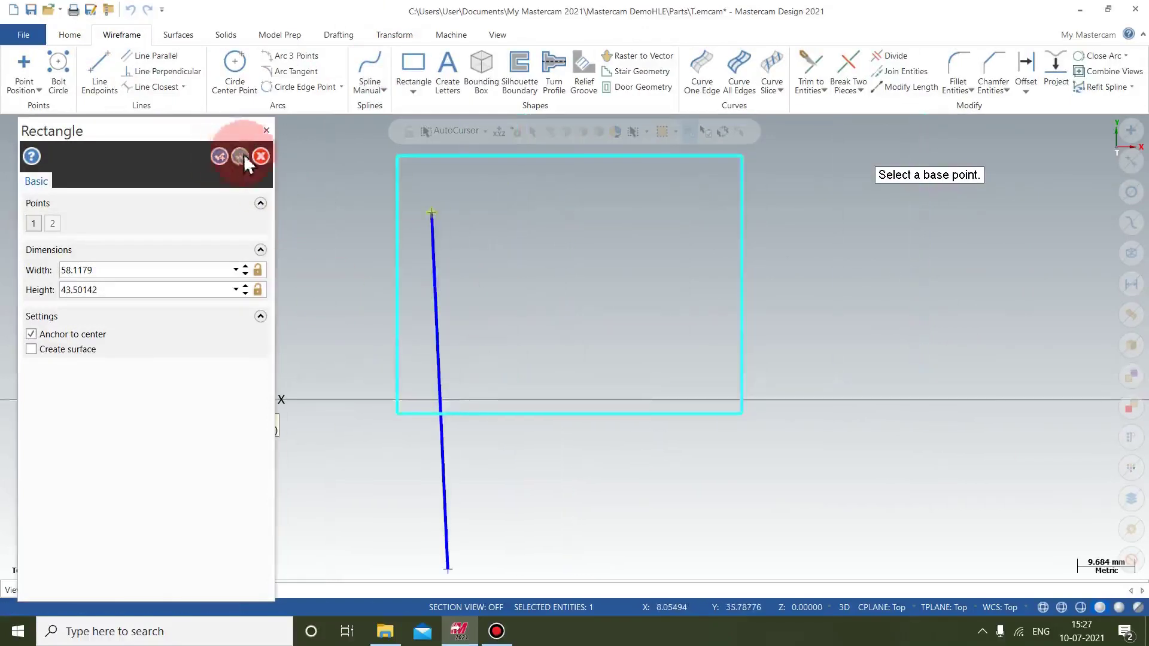
{"action": "left_click", "coordinate": [241, 157]}
Step: Use Point Endpoints to create points at the rectangle's corners and the line's ends
{"action": "left_click", "coordinate": [109, 38]}
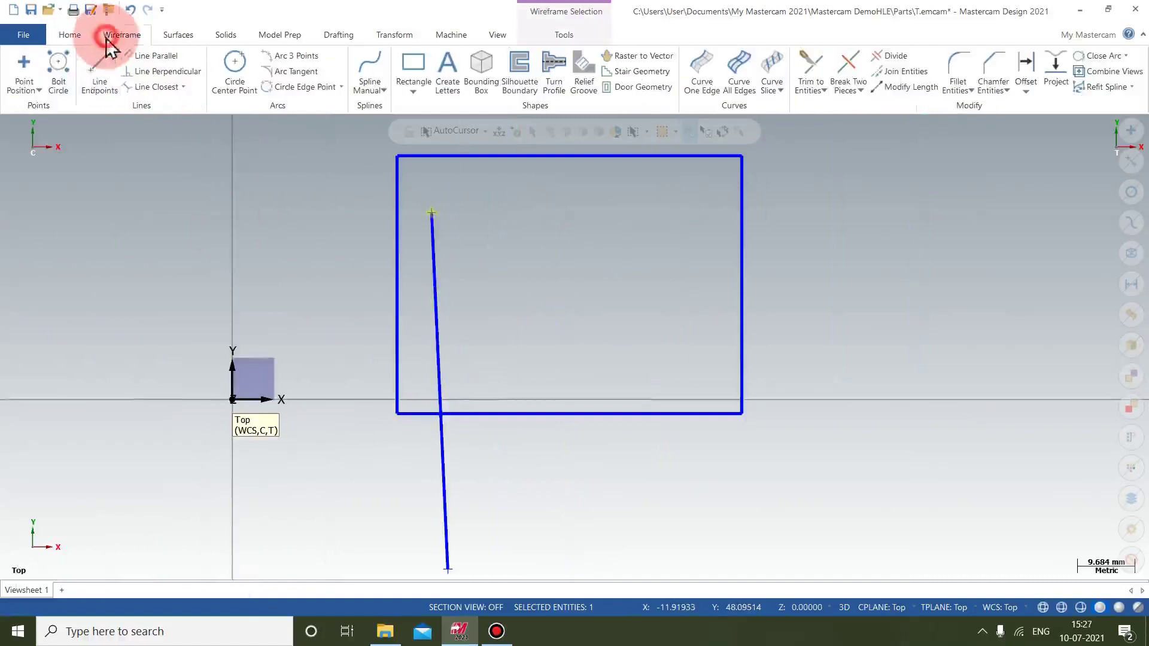
{"action": "left_click", "coordinate": [24, 87]}
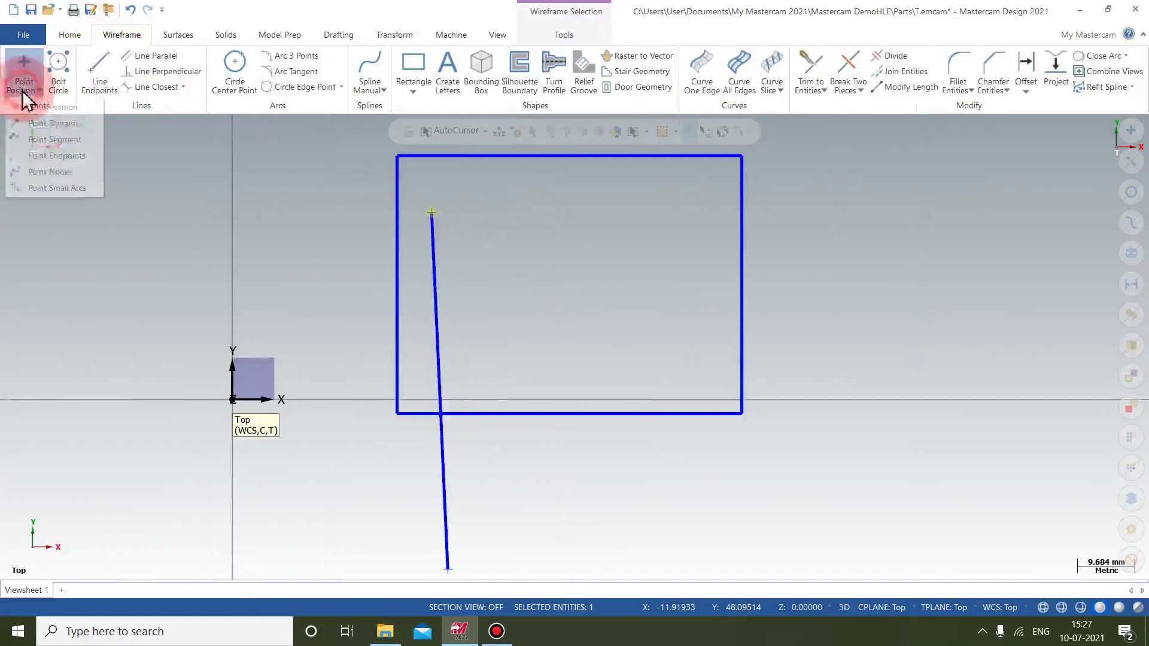
{"action": "left_click", "coordinate": [36, 157]}
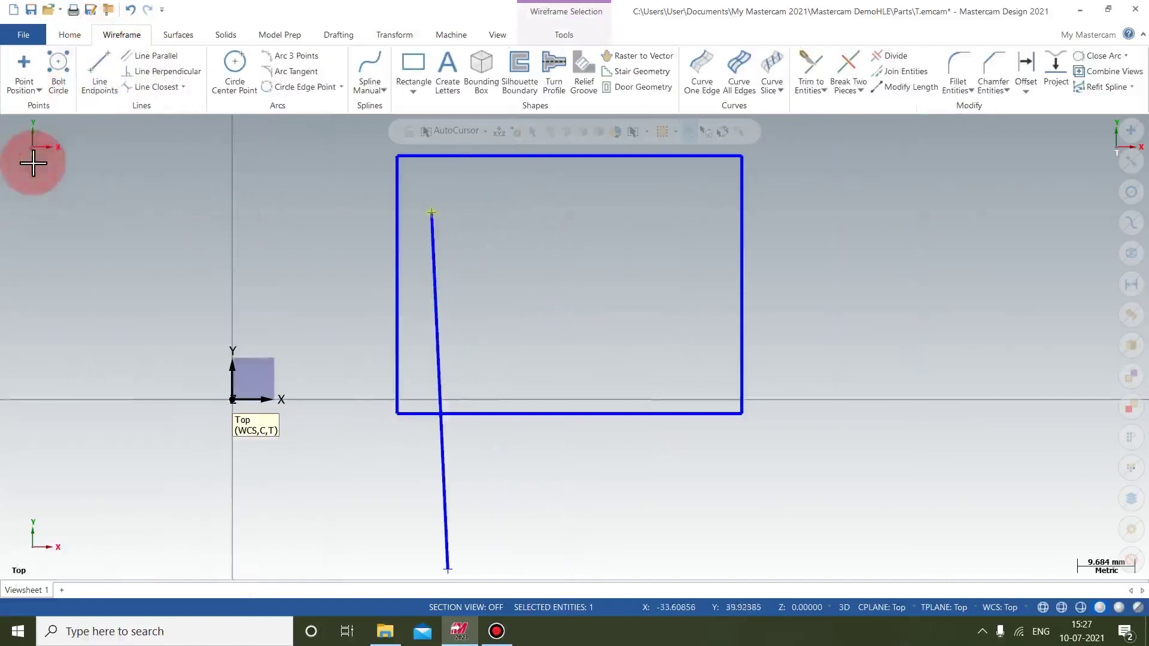
{"action": "left_click", "coordinate": [18, 96]}
{"action": "left_click", "coordinate": [31, 158]}
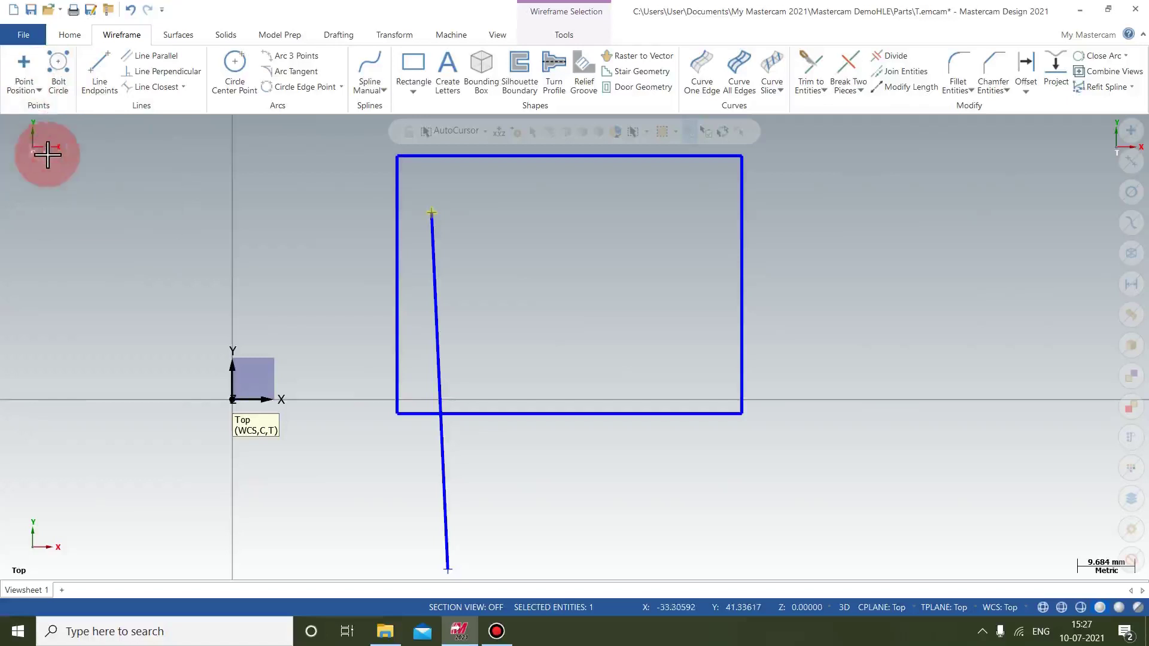
{"action": "scroll", "coordinate": [405, 195], "scroll_direction": "up", "scroll_amount": 4}
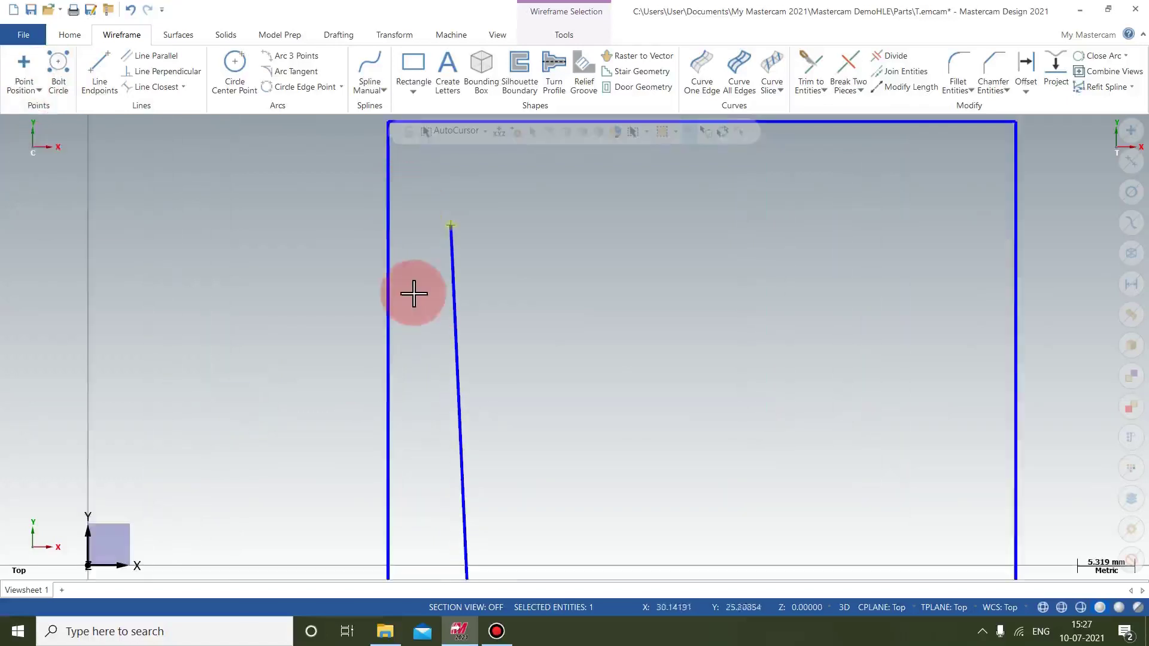
{"action": "scroll", "coordinate": [414, 293], "scroll_direction": "down", "scroll_amount": 4}
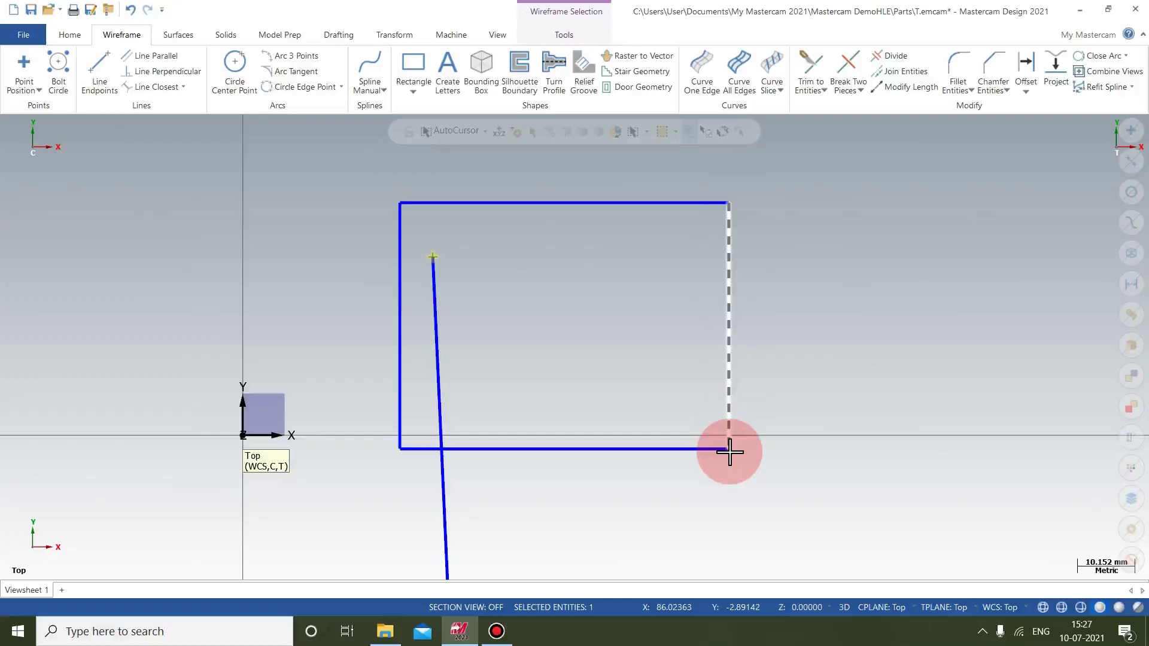
Step: Undo the endpoint points, the rectangle and the line to leave the drawing area empty
{"action": "left_click", "coordinate": [133, 12]}
{"action": "left_click", "coordinate": [133, 12]}
{"action": "left_click", "coordinate": [133, 12]}
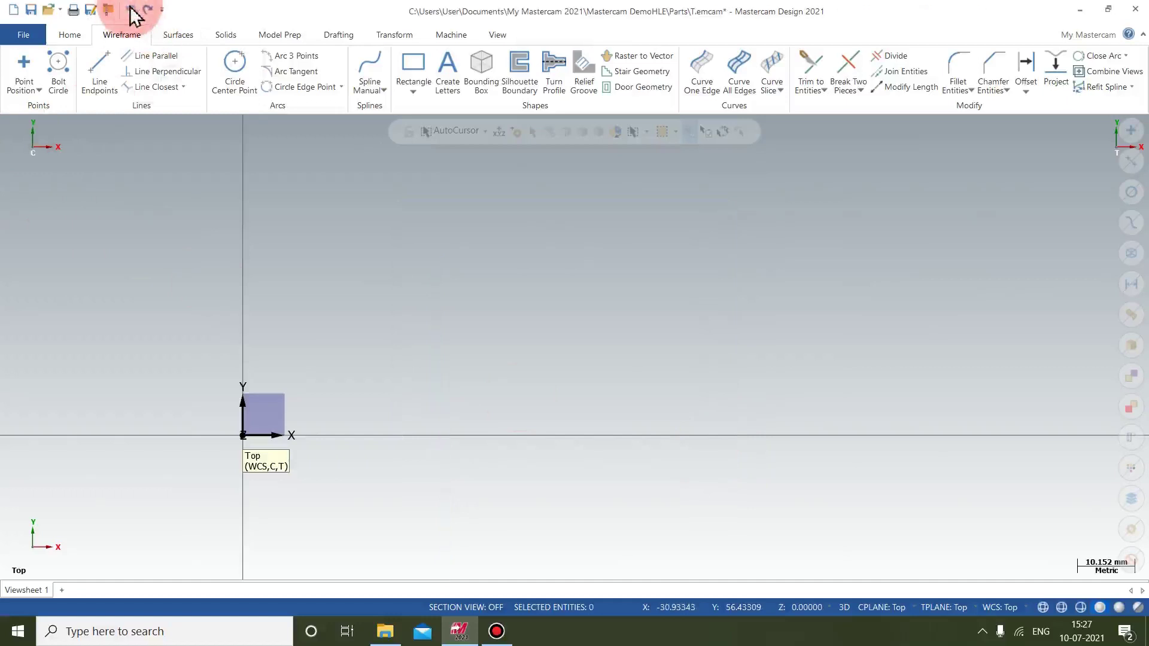
{"action": "right_click", "coordinate": [197, 145]}
{"action": "left_click", "coordinate": [217, 203]}
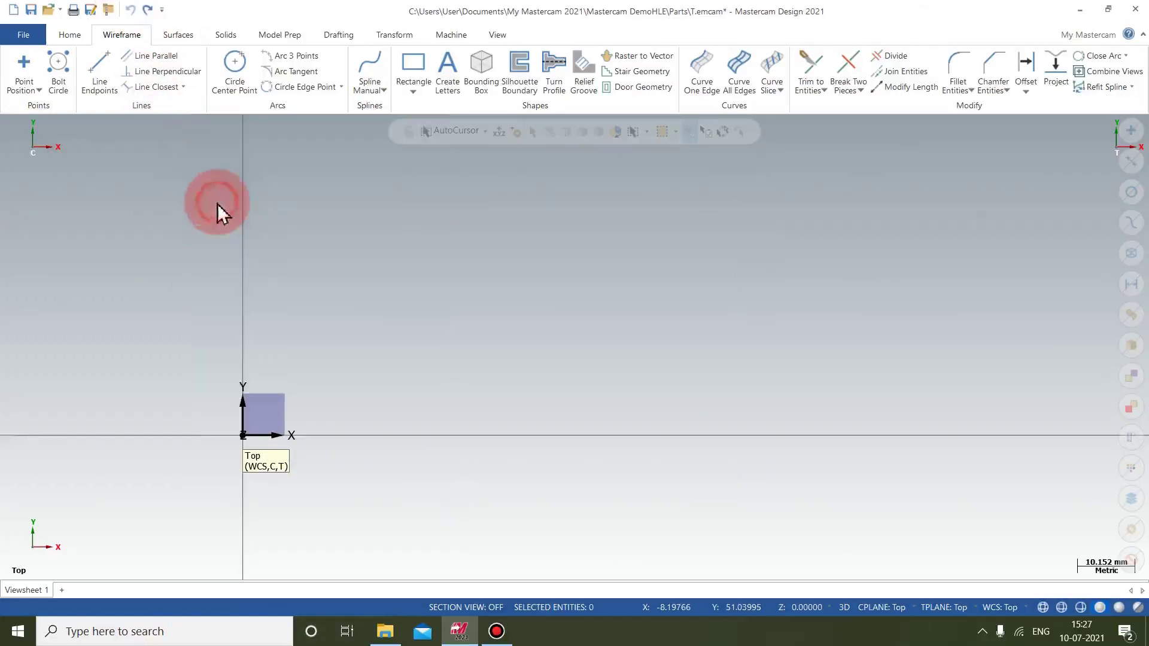
Step: Start another new part without saving the emptied T.emcam drawing
{"action": "left_click", "coordinate": [14, 91]}
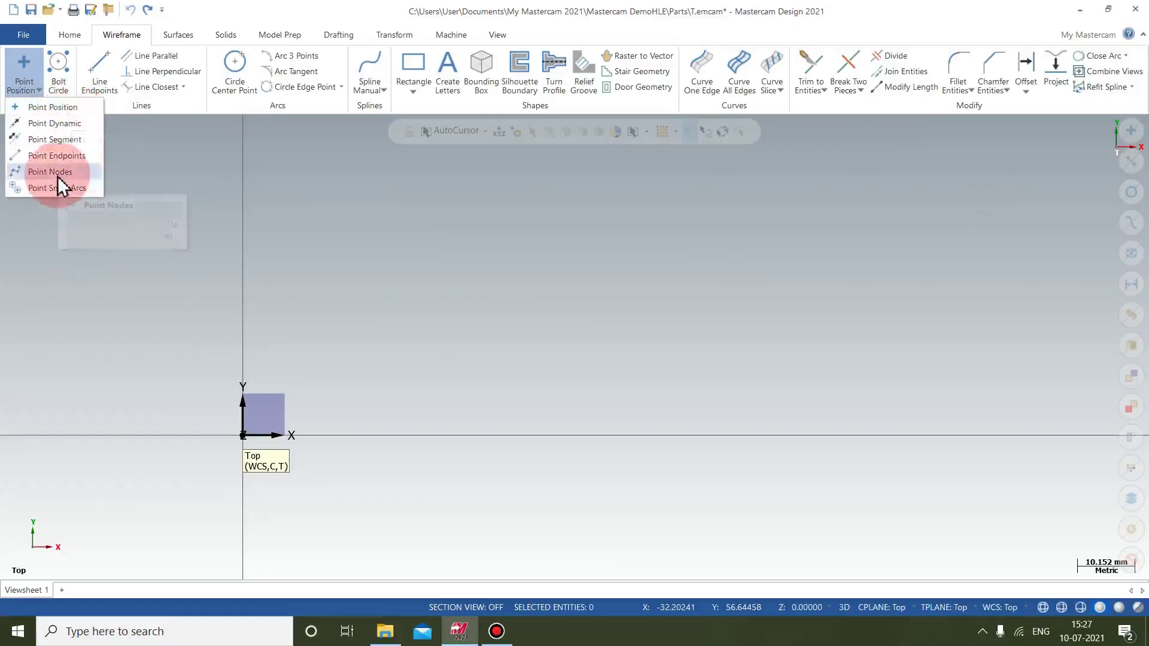
{"action": "left_click", "coordinate": [312, 179]}
{"action": "left_click", "coordinate": [22, 35]}
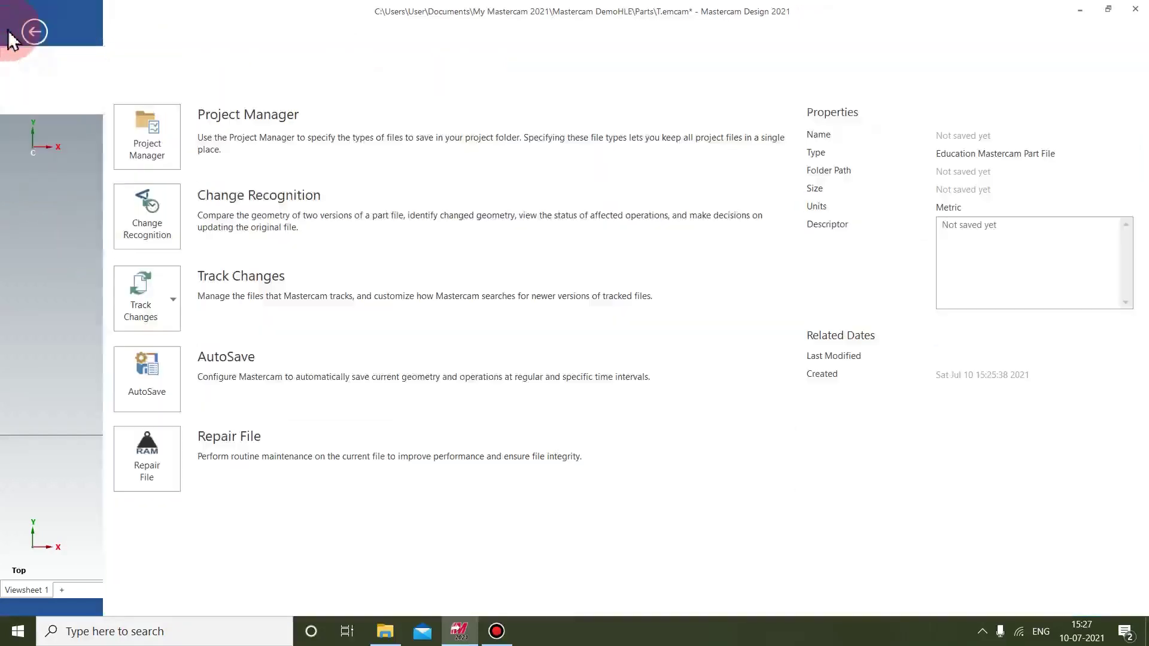
{"action": "left_click", "coordinate": [20, 85]}
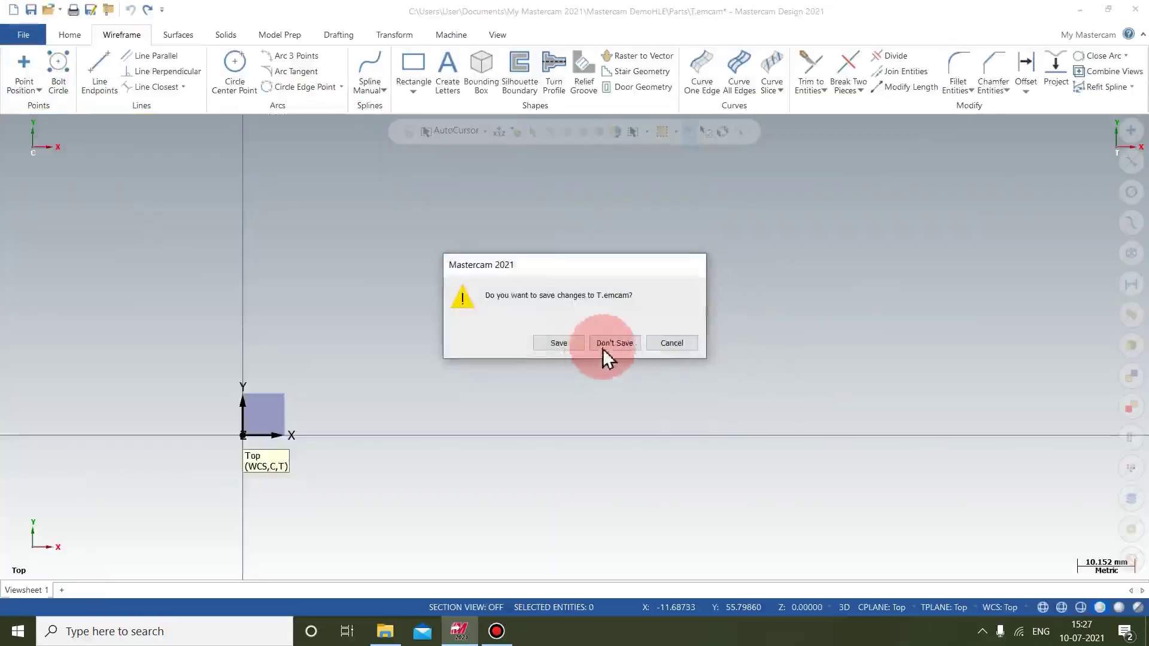
{"action": "left_click", "coordinate": [603, 342]}
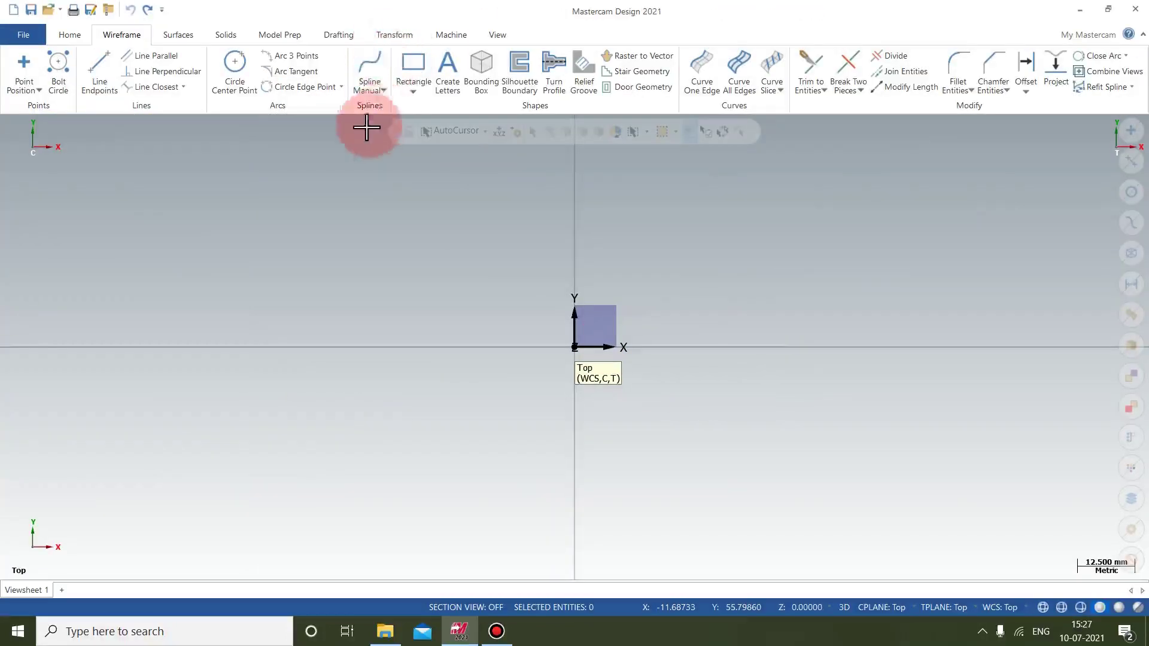
Step: Draw a closed manual spline through four points around the origin, about 99 mm wide and 81 mm high
{"action": "left_click", "coordinate": [380, 63]}
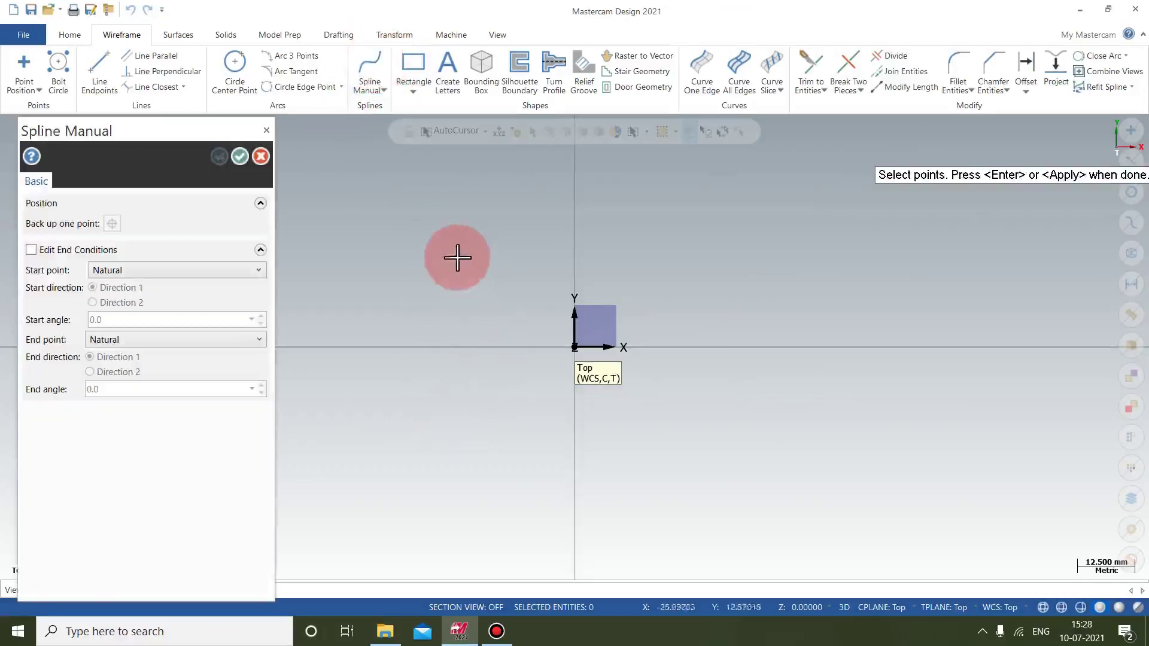
{"action": "left_click", "coordinate": [420, 256]}
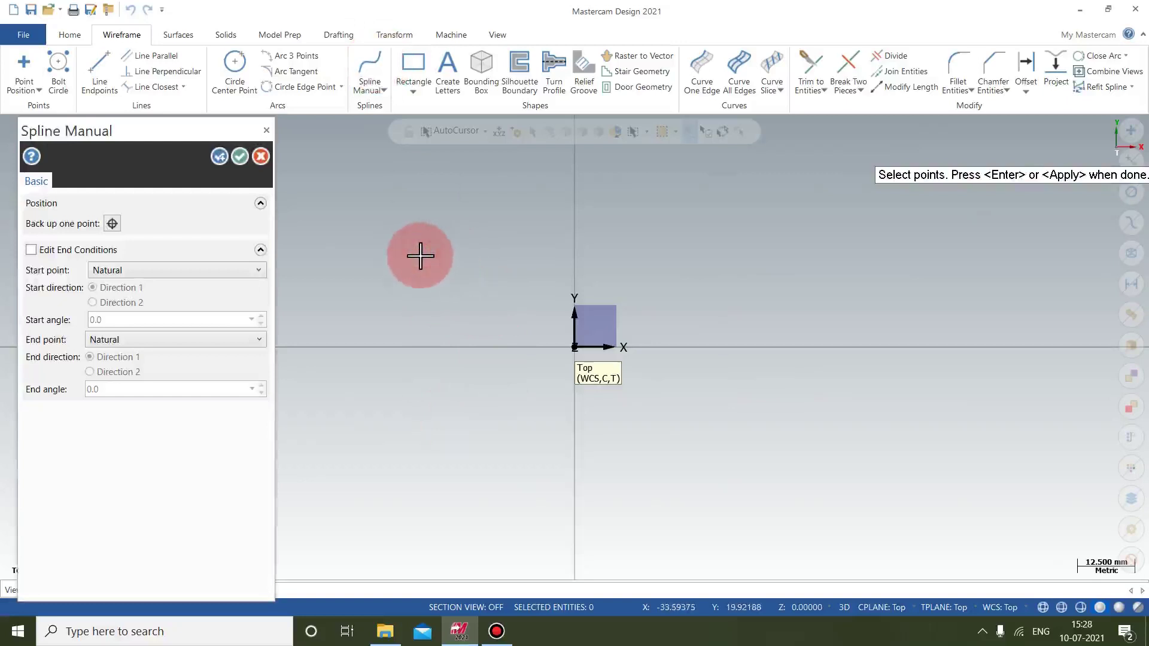
{"action": "left_click", "coordinate": [721, 253]}
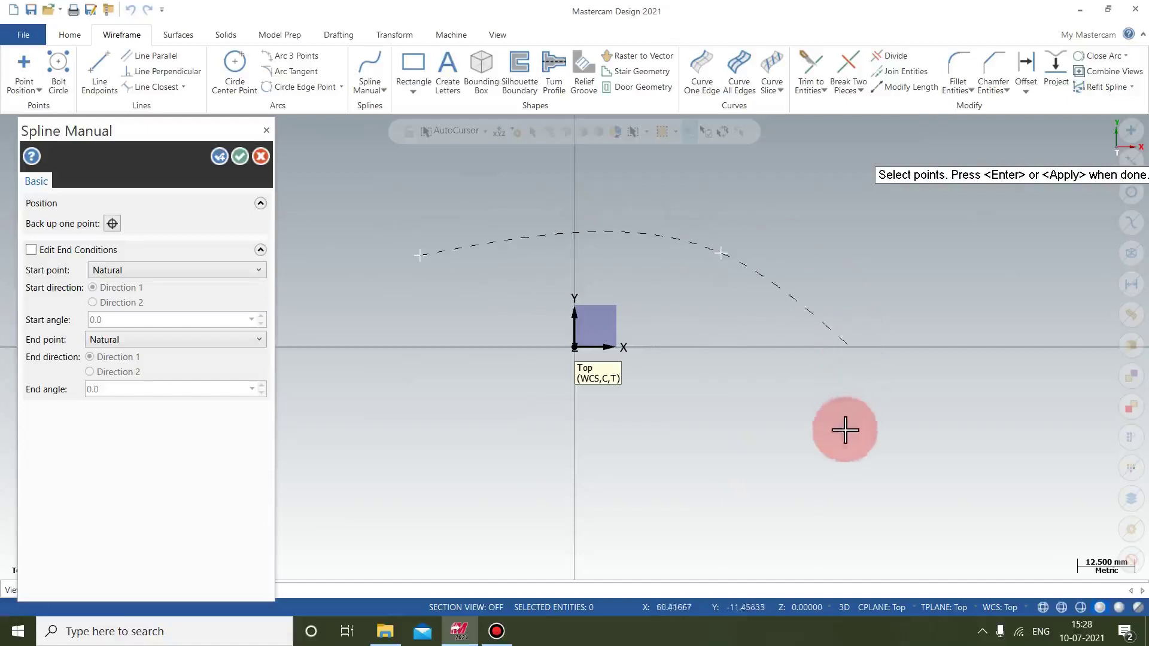
{"action": "left_click", "coordinate": [825, 473]}
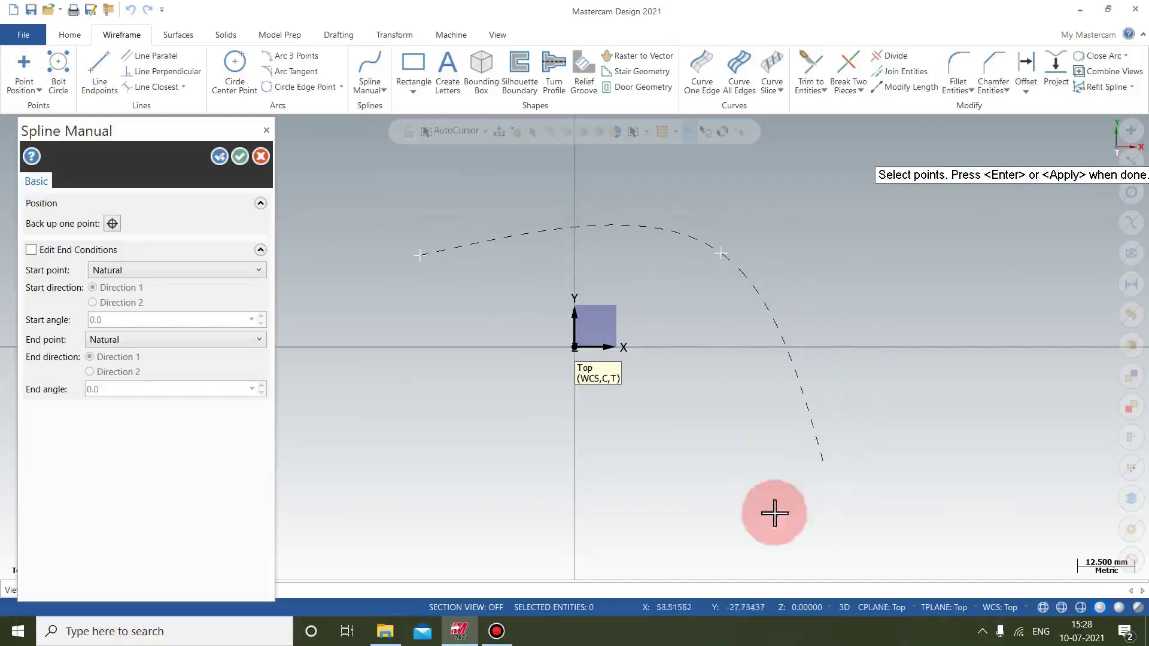
{"action": "left_click", "coordinate": [431, 491]}
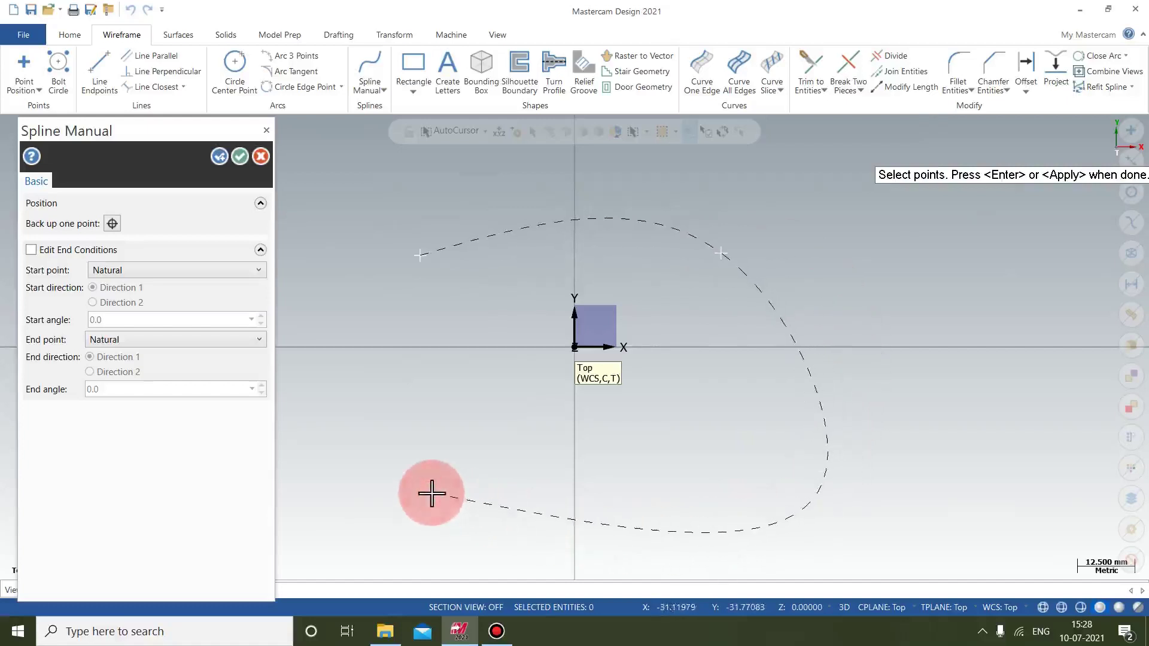
{"action": "left_click", "coordinate": [420, 253]}
{"action": "left_click", "coordinate": [218, 156]}
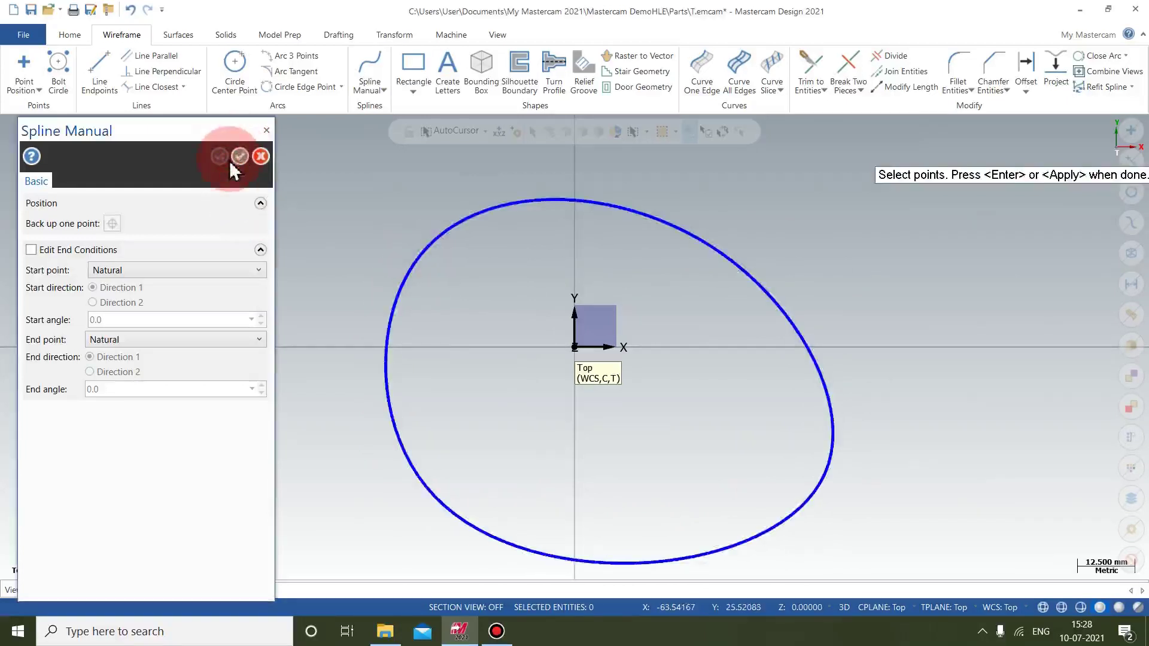
{"action": "left_click", "coordinate": [240, 156]}
{"action": "left_click", "coordinate": [241, 341]}
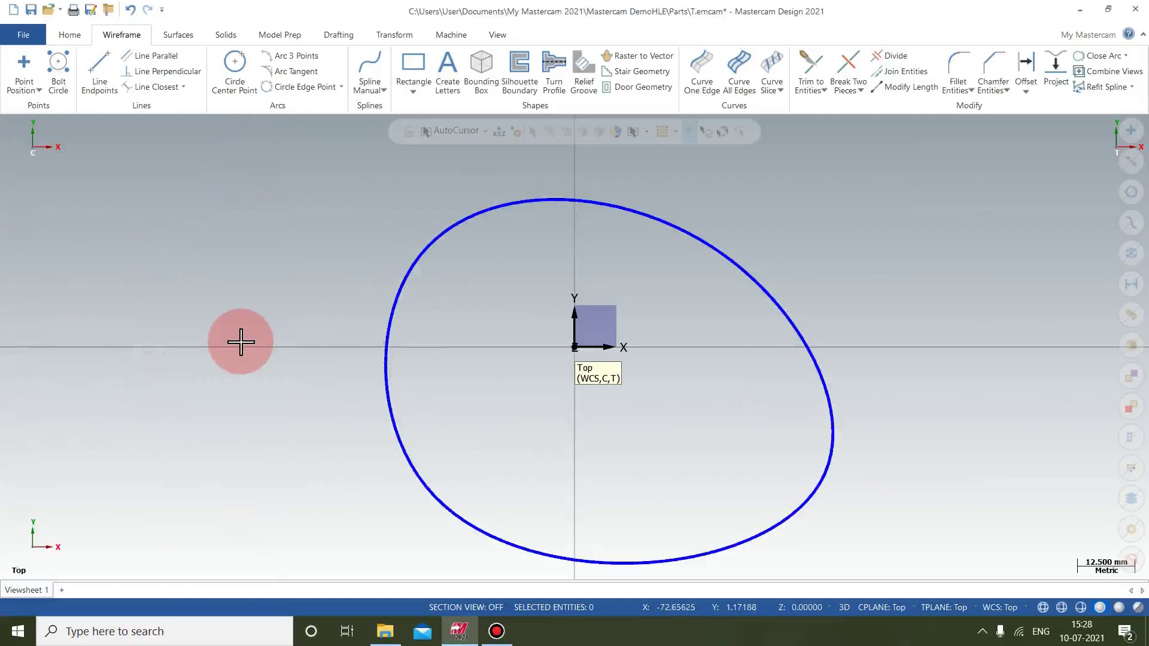
Step: Use Point Nodes to create points at the node positions of the closed spline
{"action": "left_click", "coordinate": [36, 90]}
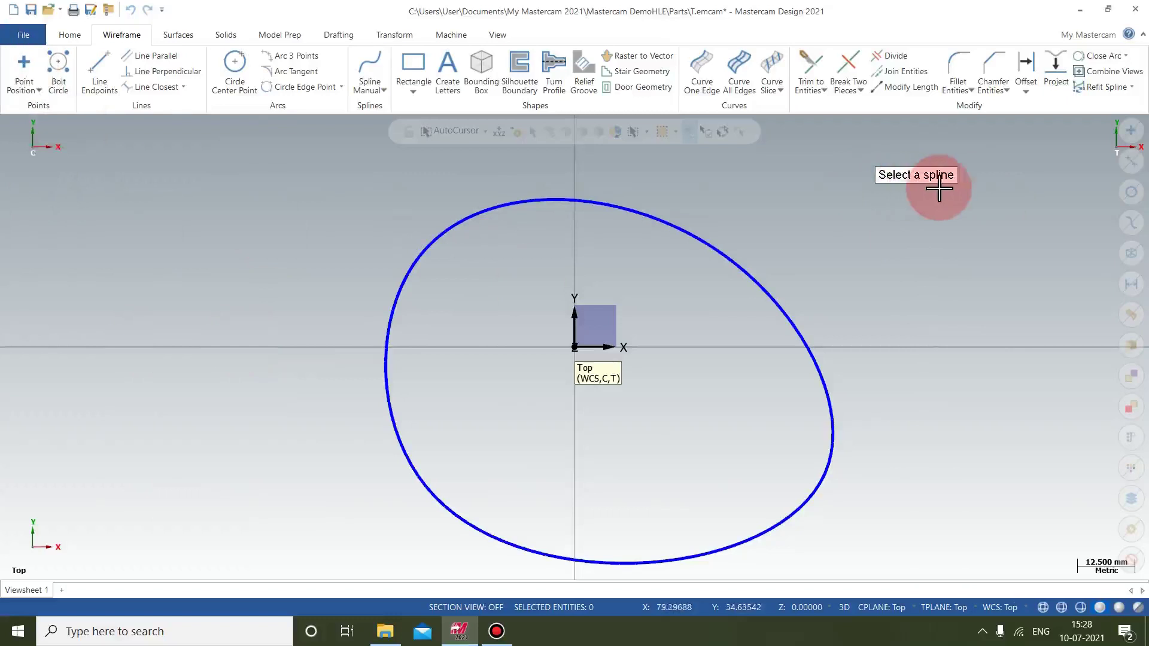
{"action": "left_click", "coordinate": [700, 244]}
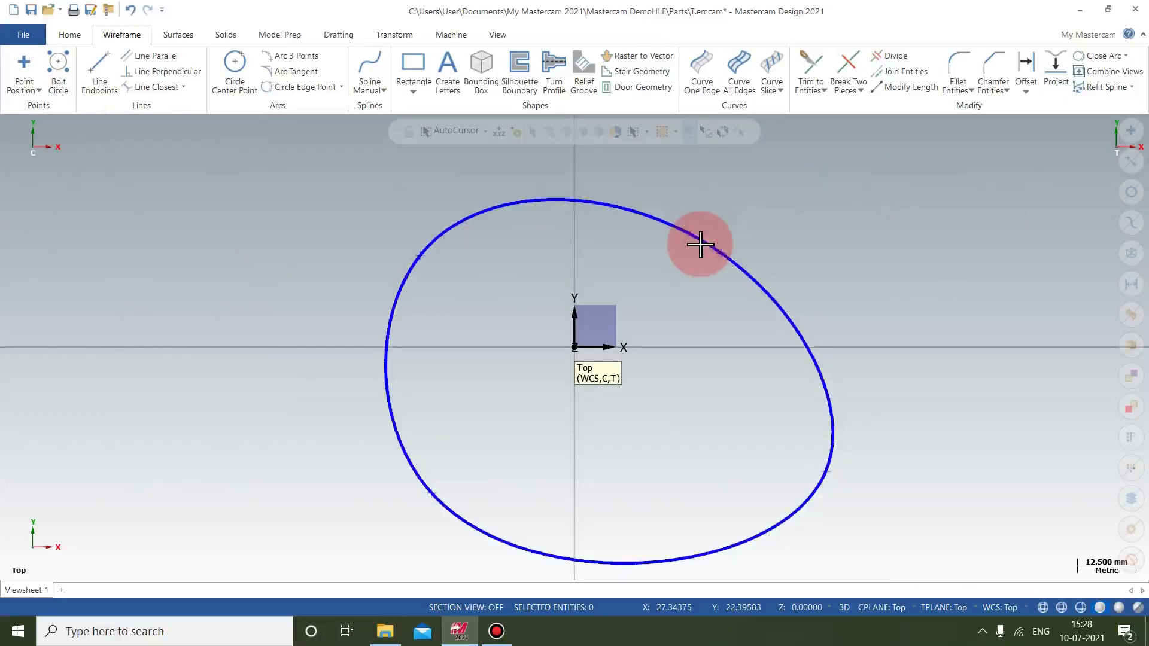
Step: Examine up close the points created at the spline's nodes around the curve
{"action": "scroll", "coordinate": [712, 257], "scroll_direction": "up", "scroll_amount": 3}
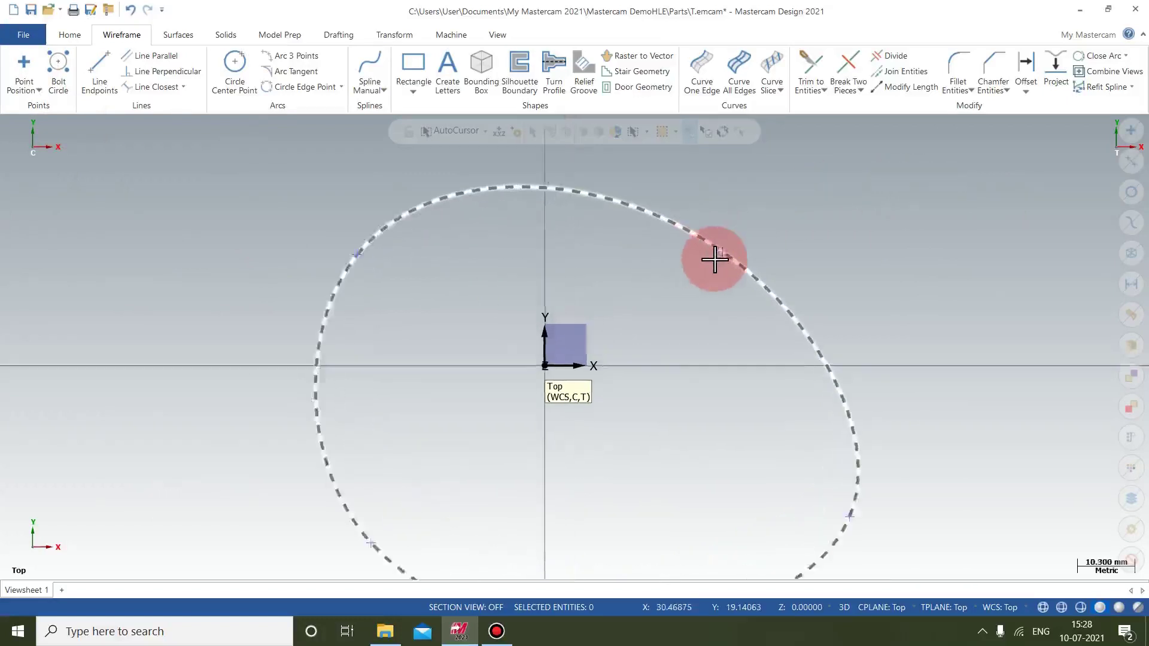
{"action": "scroll", "coordinate": [720, 256], "scroll_direction": "down", "scroll_amount": 2}
{"action": "scroll", "coordinate": [733, 259], "scroll_direction": "up", "scroll_amount": 3}
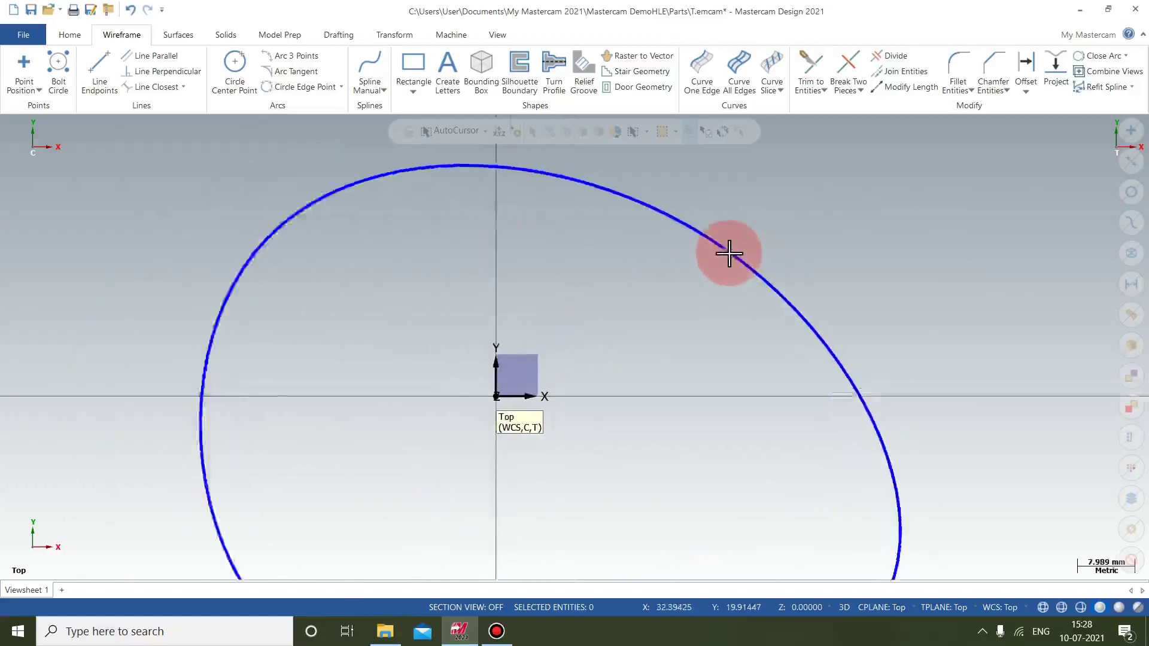
{"action": "scroll", "coordinate": [789, 243], "scroll_direction": "up", "scroll_amount": 1}
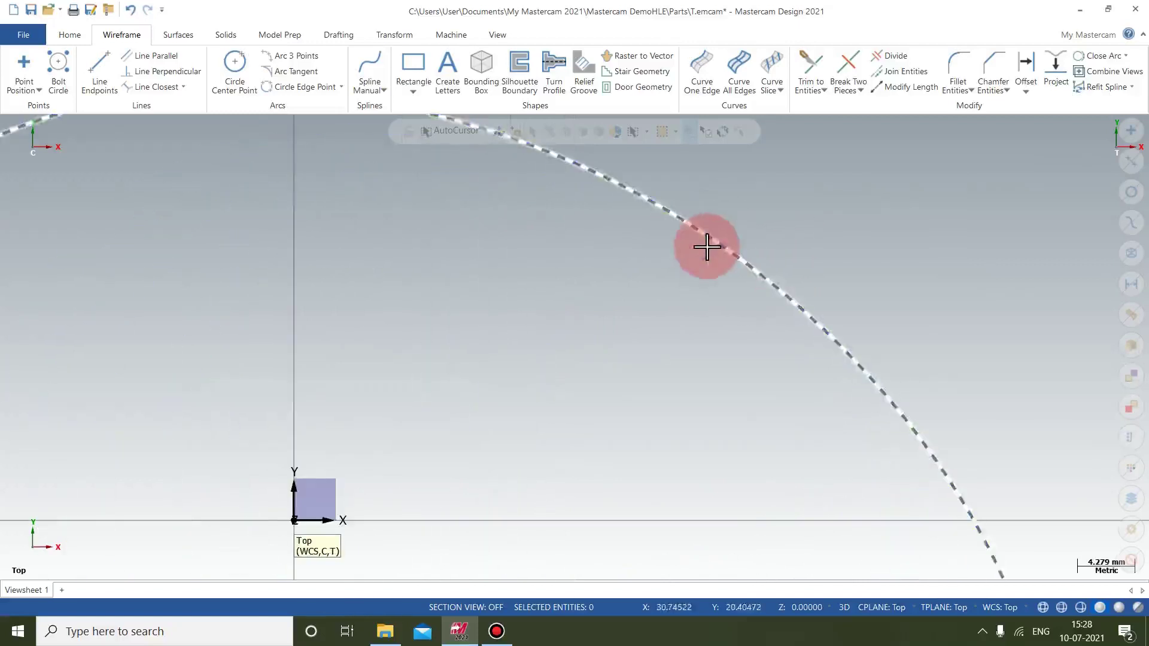
{"action": "scroll", "coordinate": [687, 353], "scroll_direction": "down", "scroll_amount": 3}
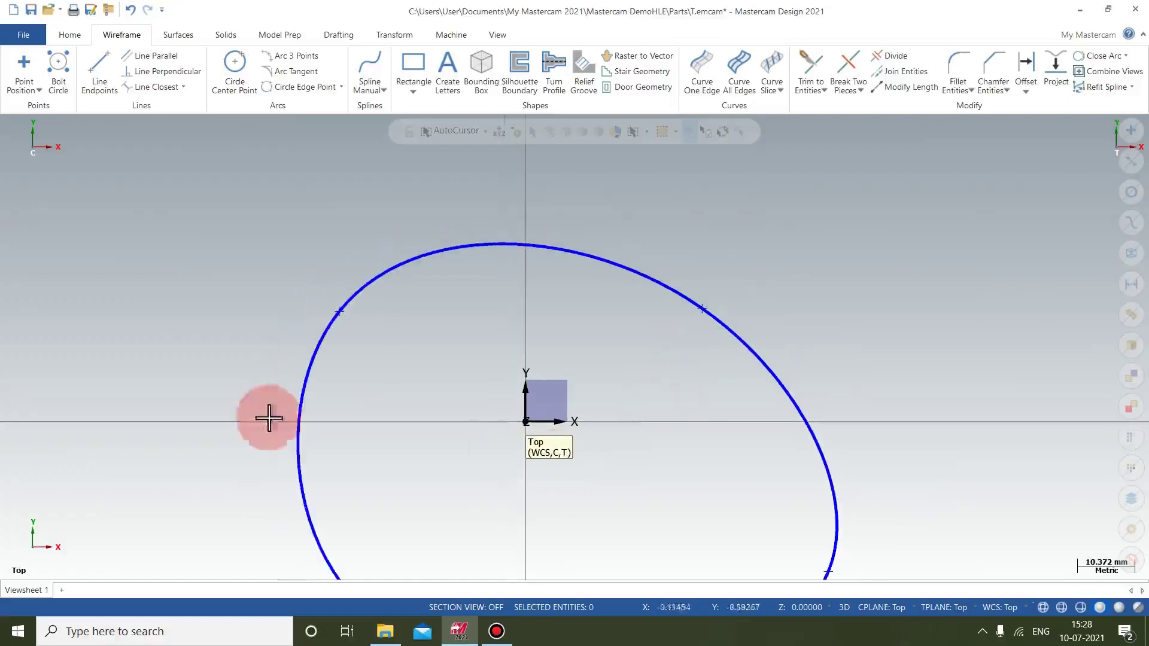
{"action": "right_click", "coordinate": [160, 269]}
{"action": "left_click", "coordinate": [180, 327]}
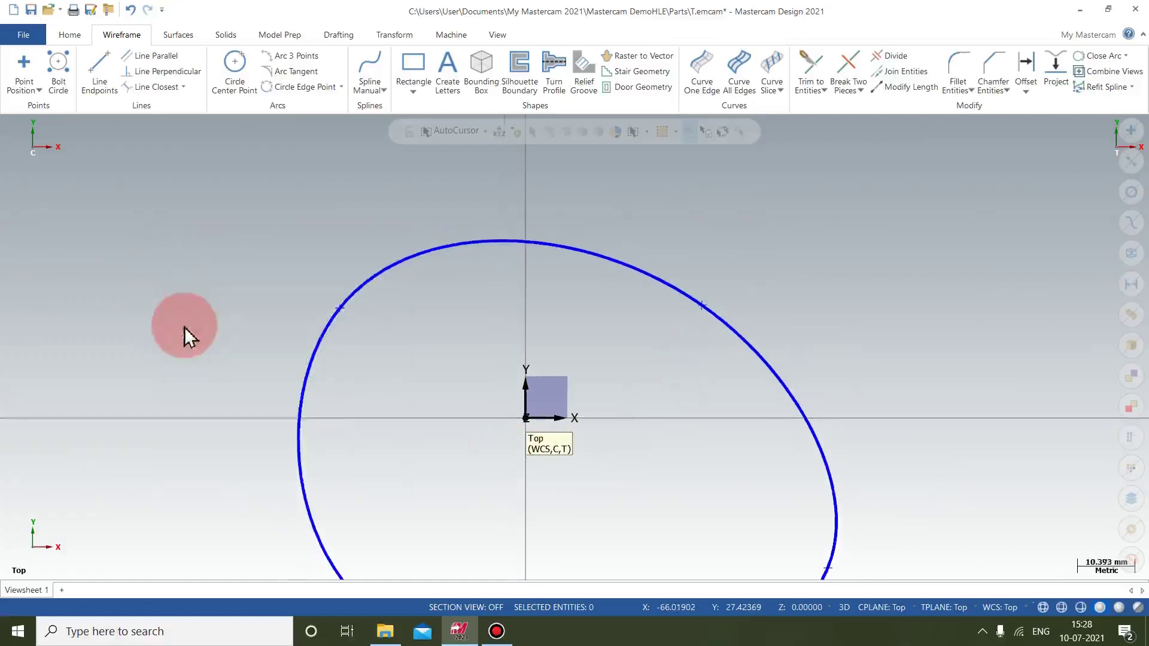
{"action": "scroll", "coordinate": [322, 240], "scroll_direction": "up", "scroll_amount": 3}
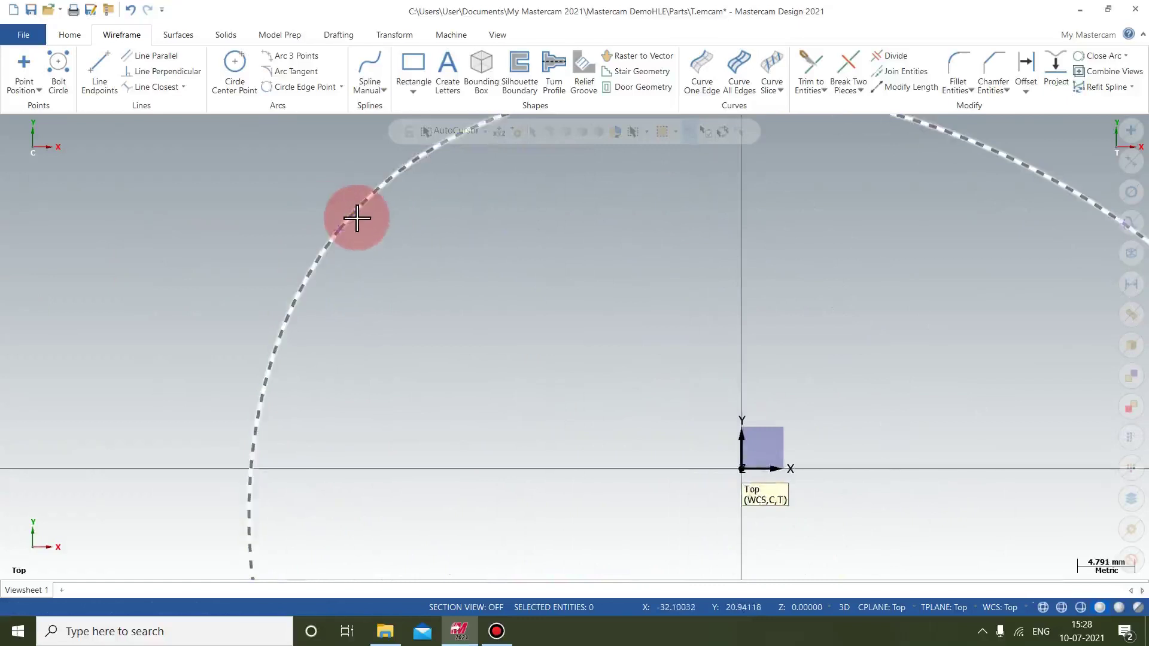
{"action": "scroll", "coordinate": [356, 218], "scroll_direction": "down", "scroll_amount": 5}
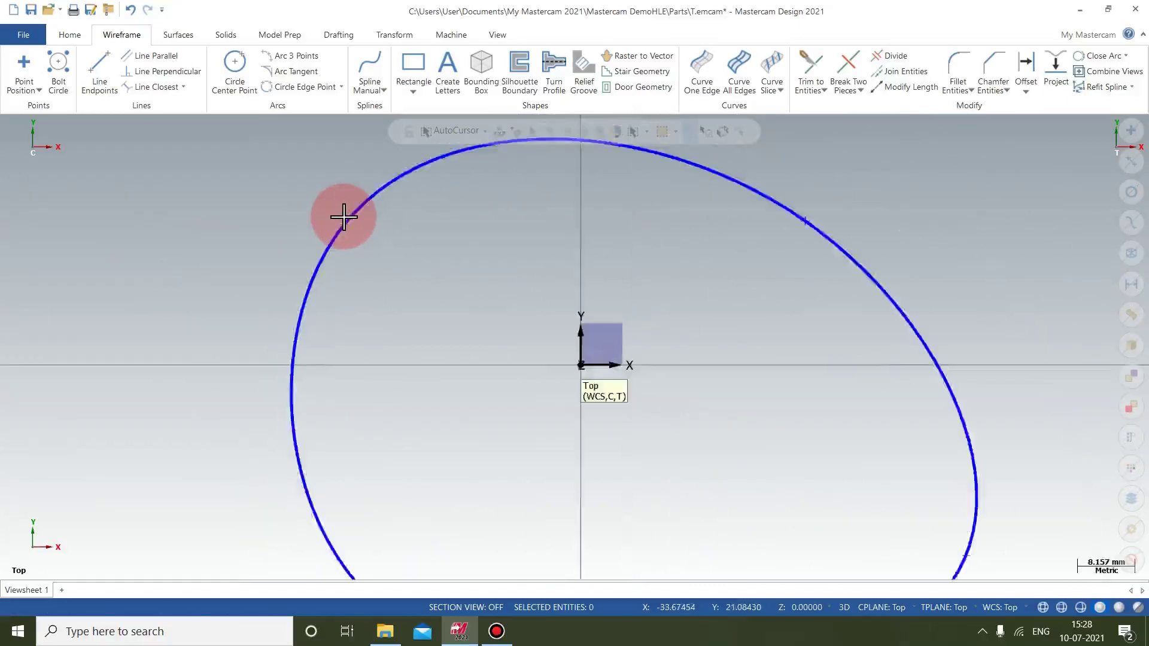
{"action": "scroll", "coordinate": [351, 403], "scroll_direction": "up", "scroll_amount": 5}
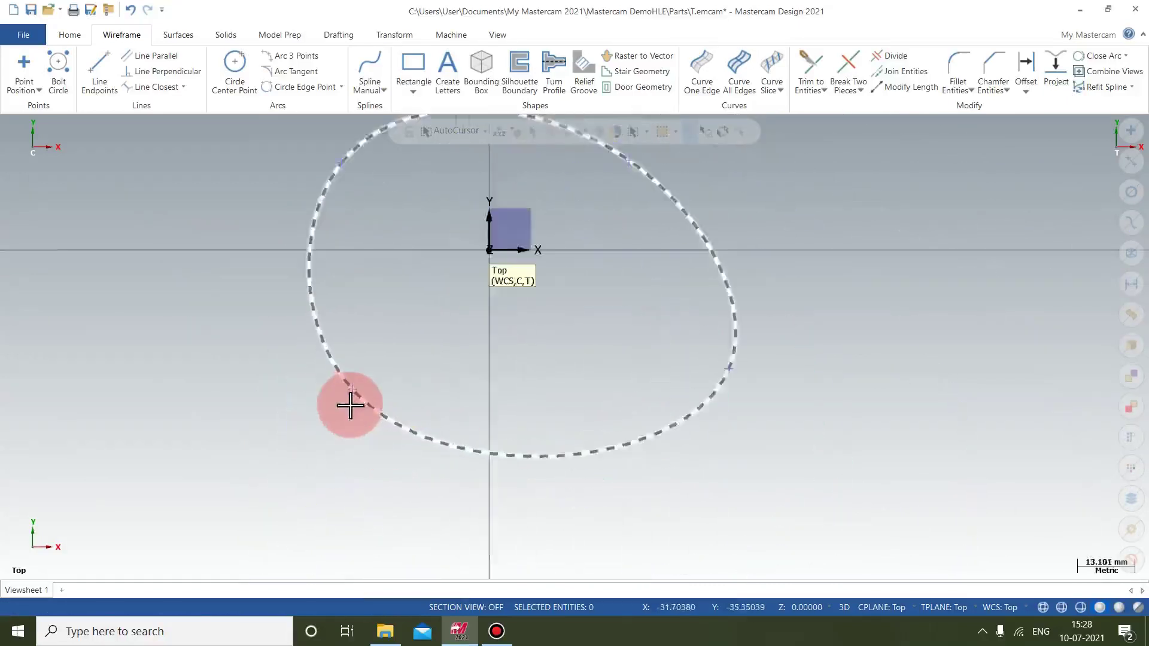
{"action": "scroll", "coordinate": [352, 370], "scroll_direction": "down", "scroll_amount": 3}
{"action": "scroll", "coordinate": [350, 361], "scroll_direction": "down", "scroll_amount": 2}
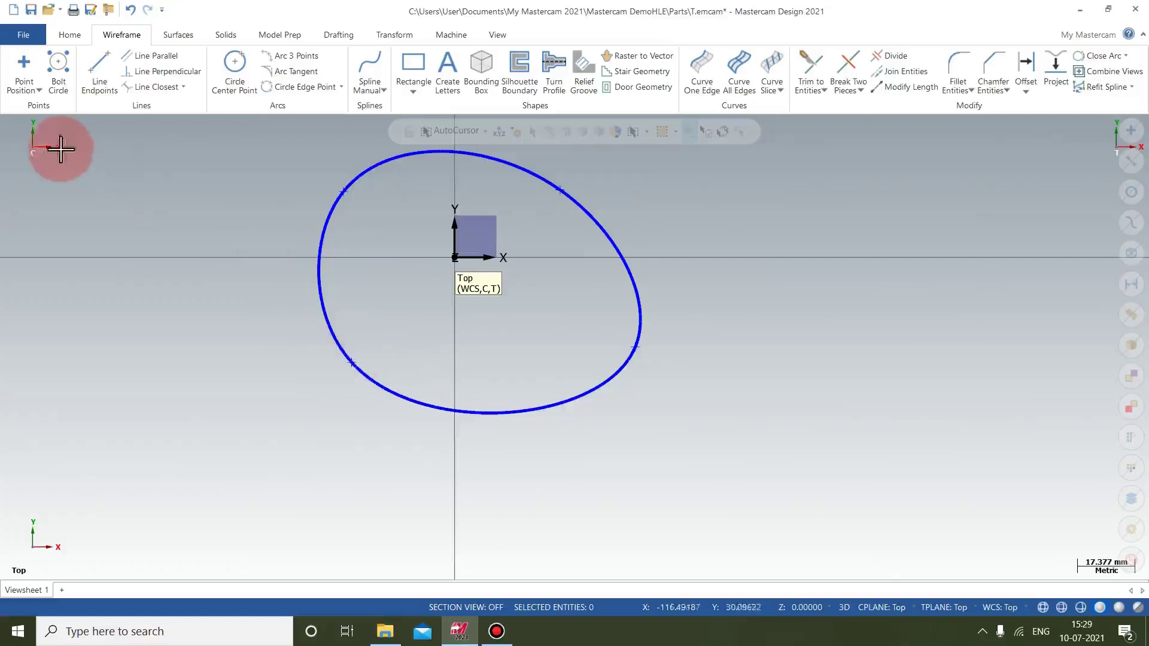
{"action": "left_click", "coordinate": [22, 85]}
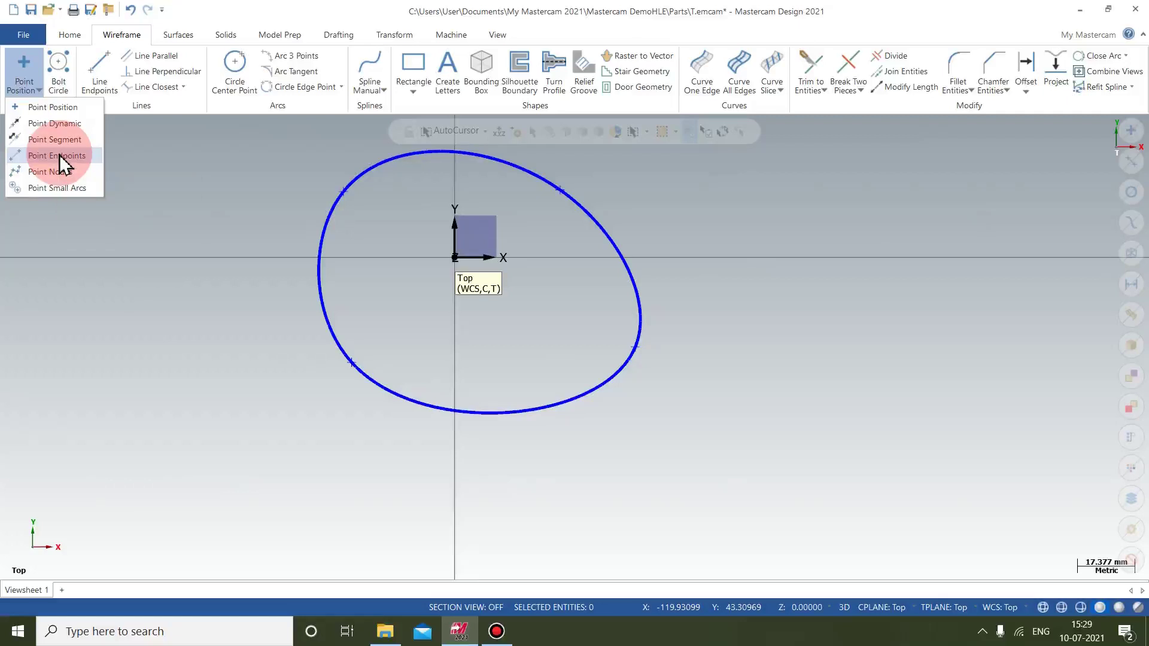
{"action": "left_click", "coordinate": [60, 155]}
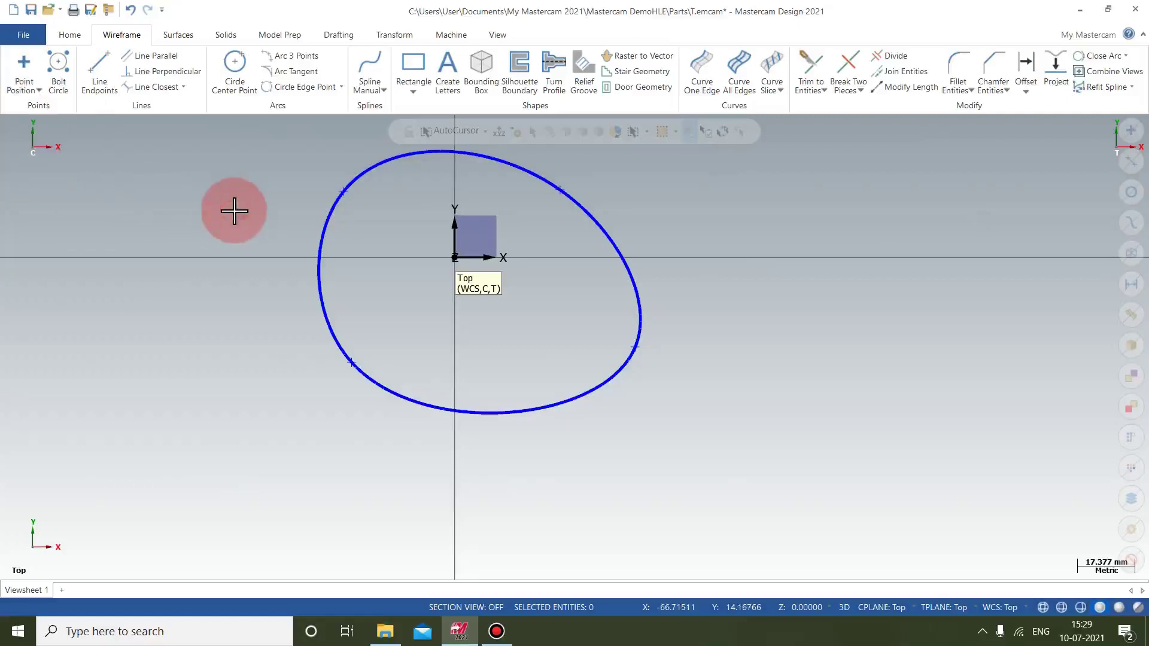
{"action": "left_click", "coordinate": [58, 87]}
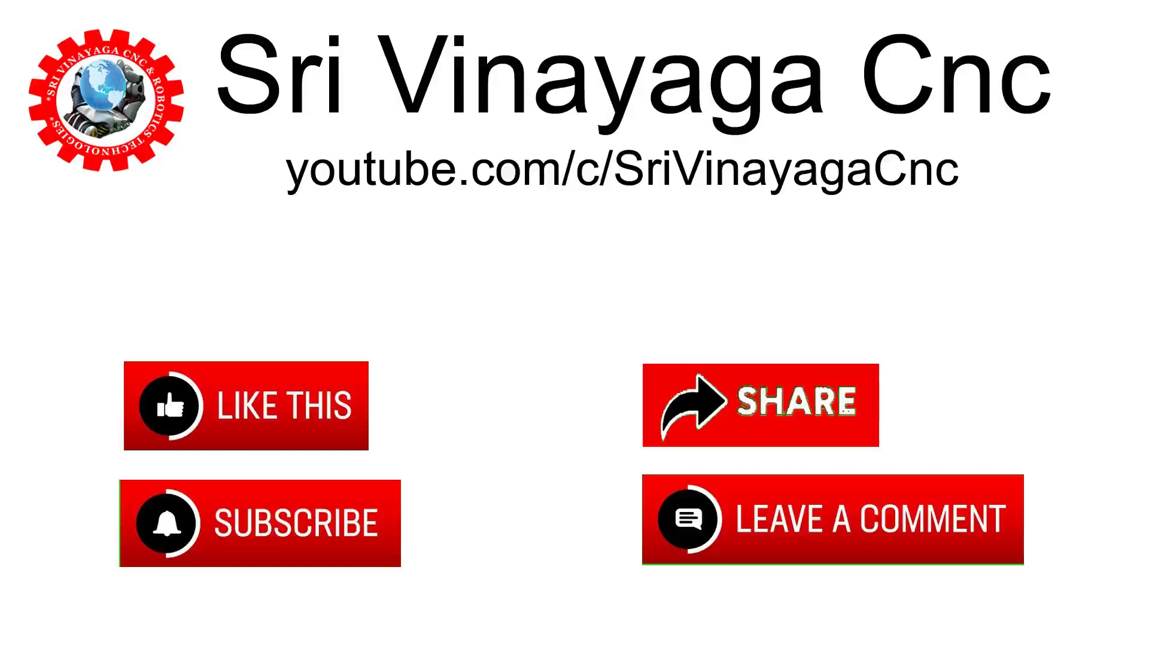